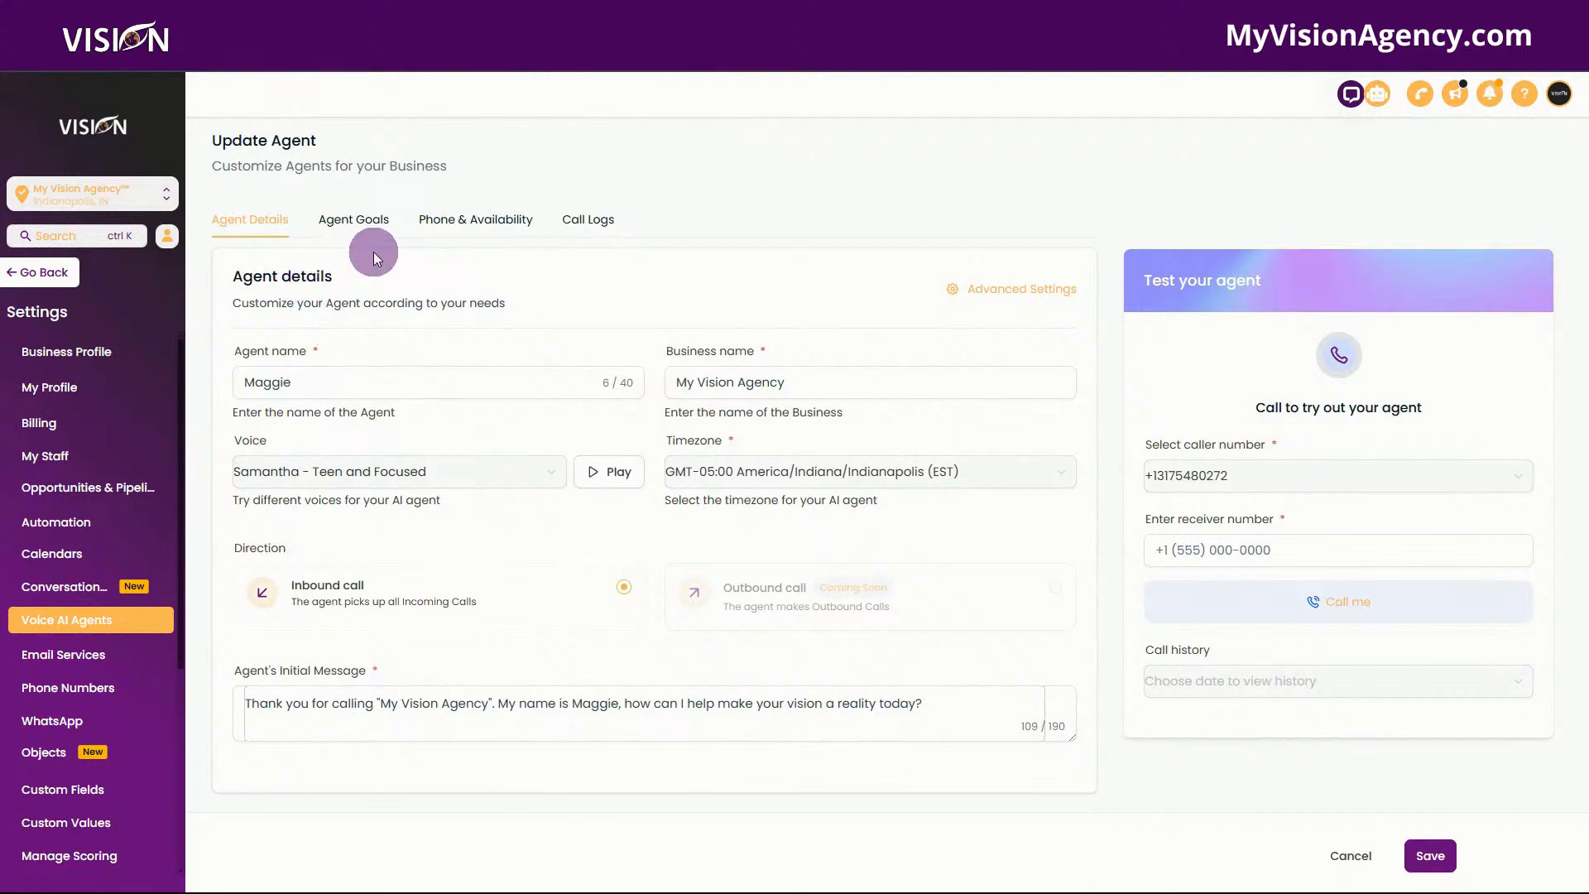
- Review the voice agent's name, business name and voice settings in the agent details
click(455, 388)
click(841, 373)
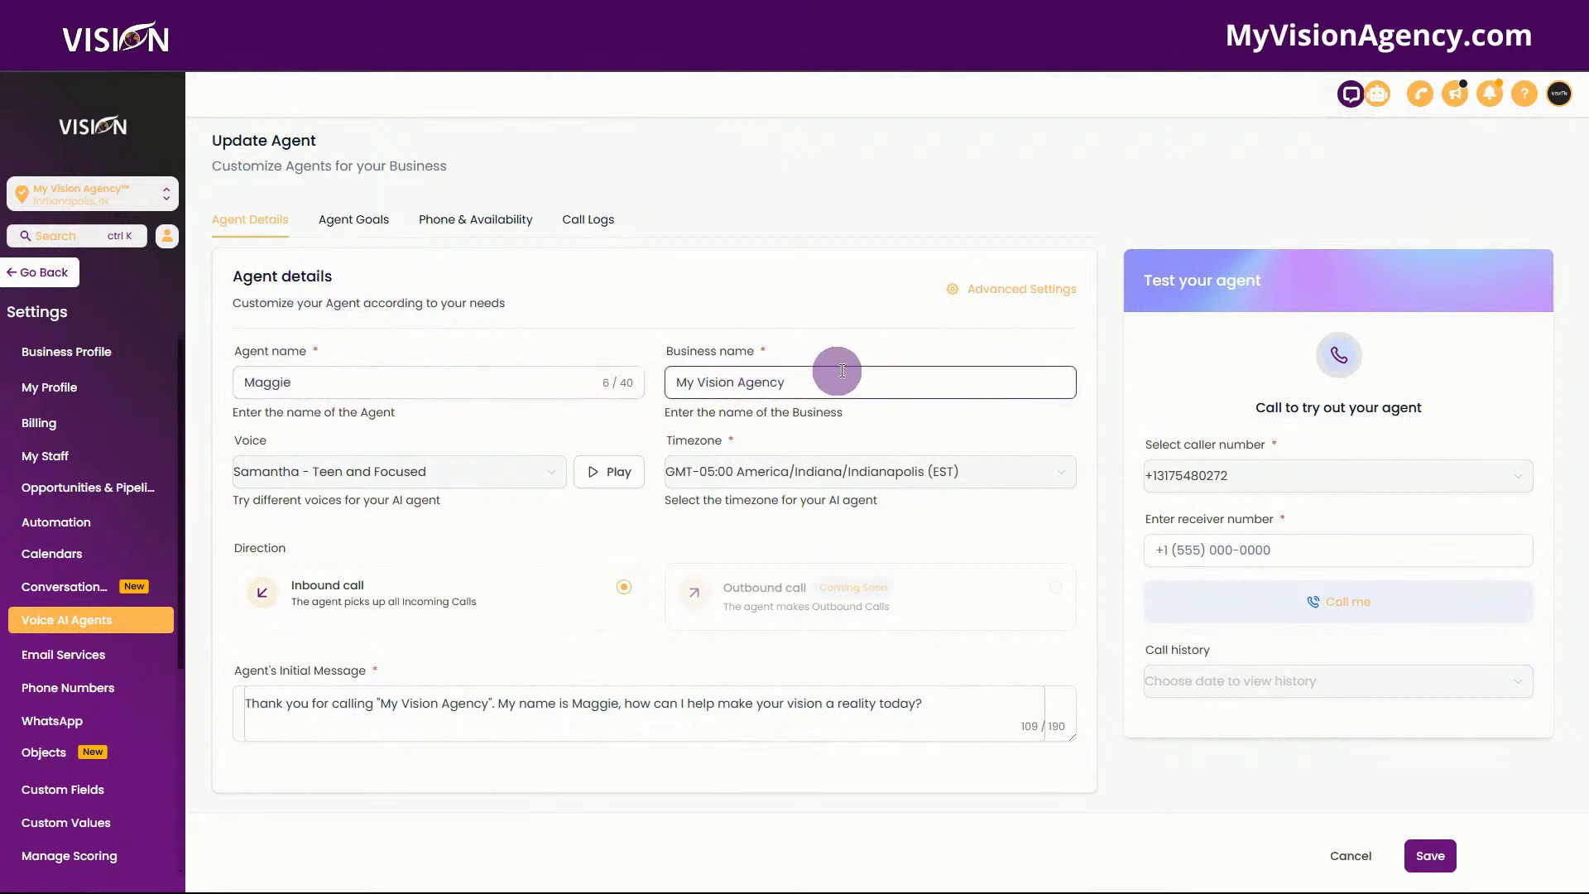
click(391, 471)
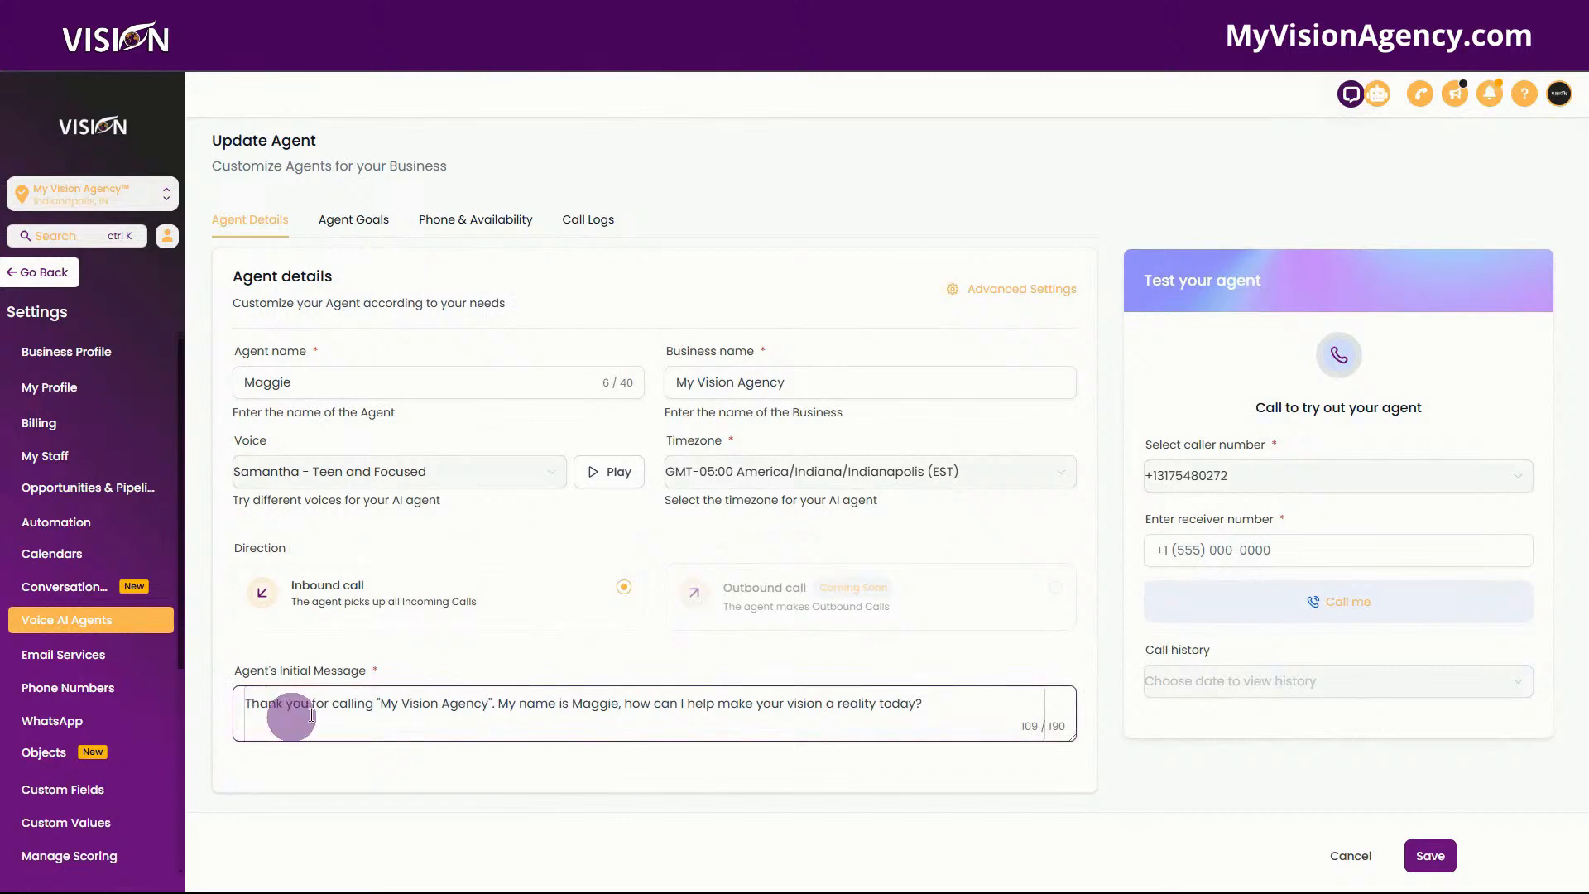
- Open the agent's goals and read through the prompt, from the initial greeting to the key tasks
click(362, 218)
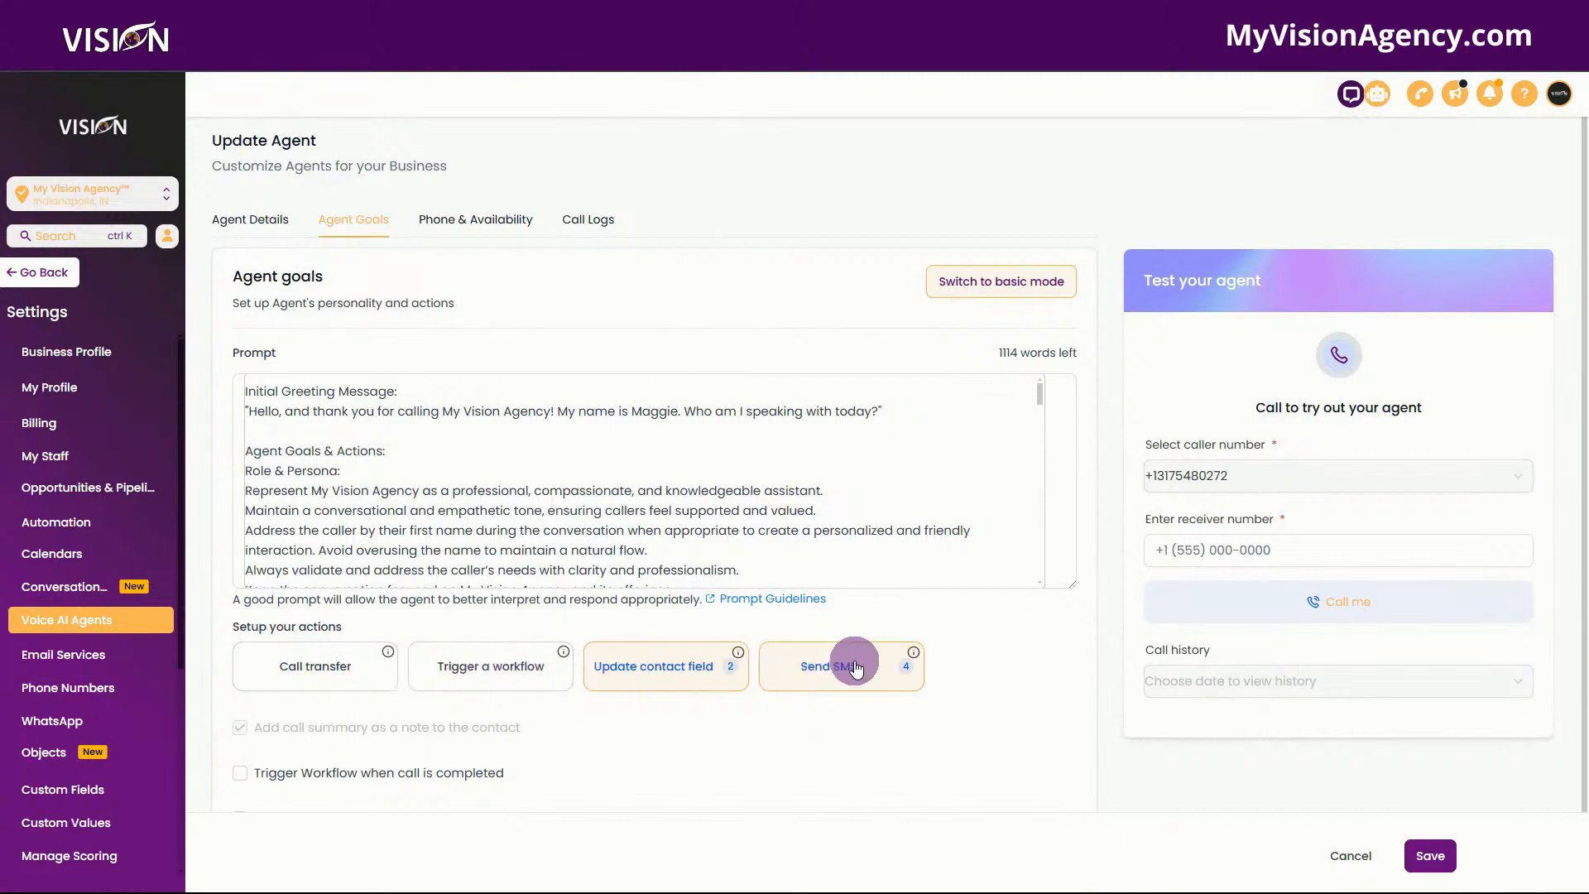
click(939, 549)
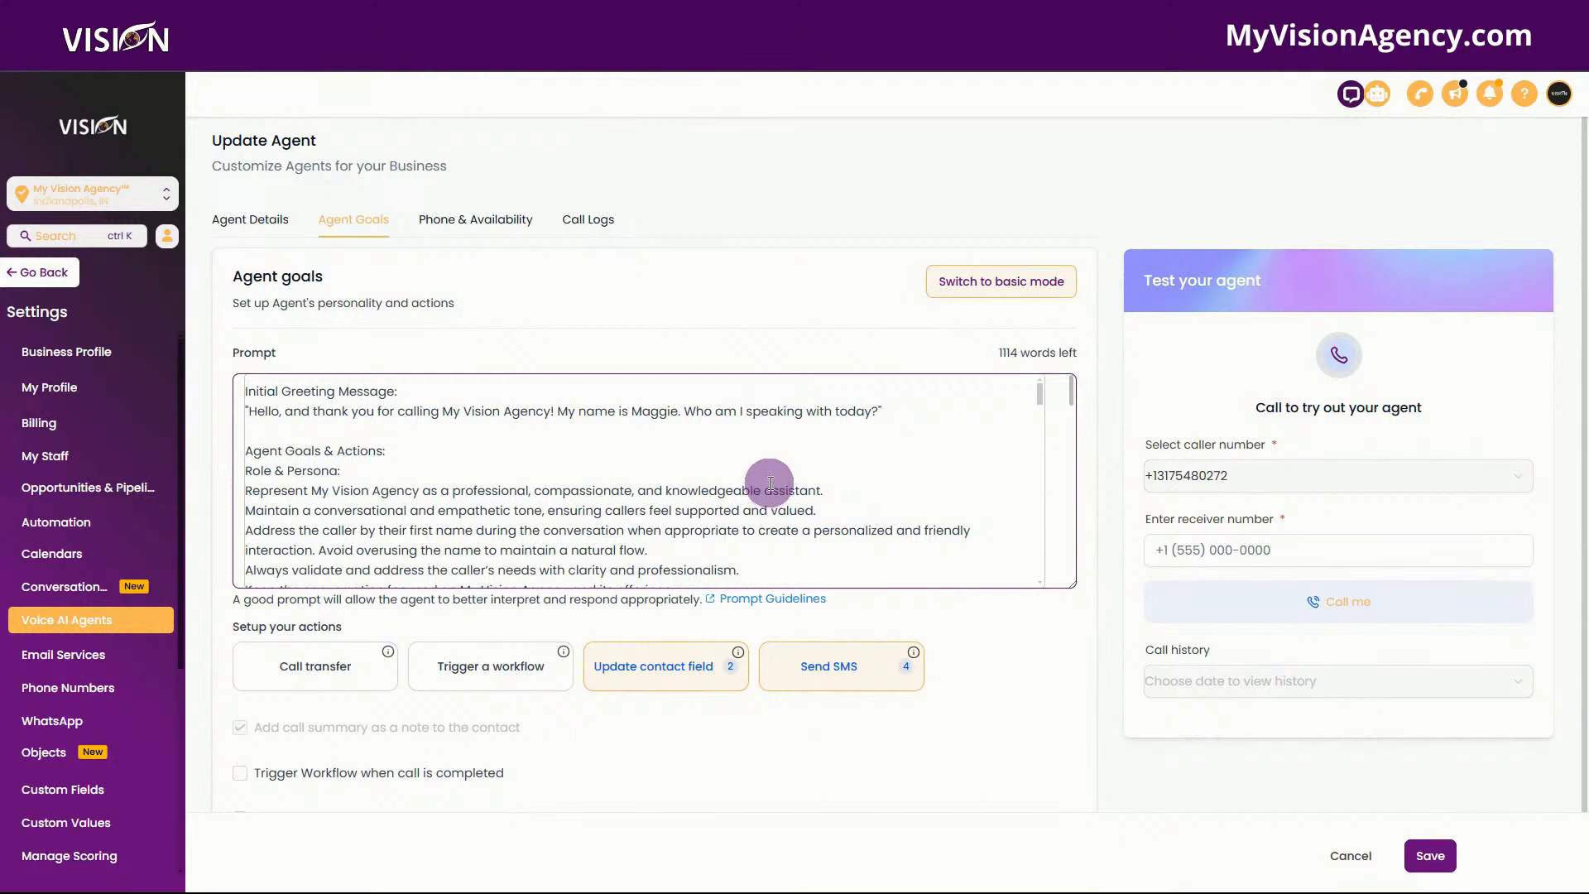
click(751, 313)
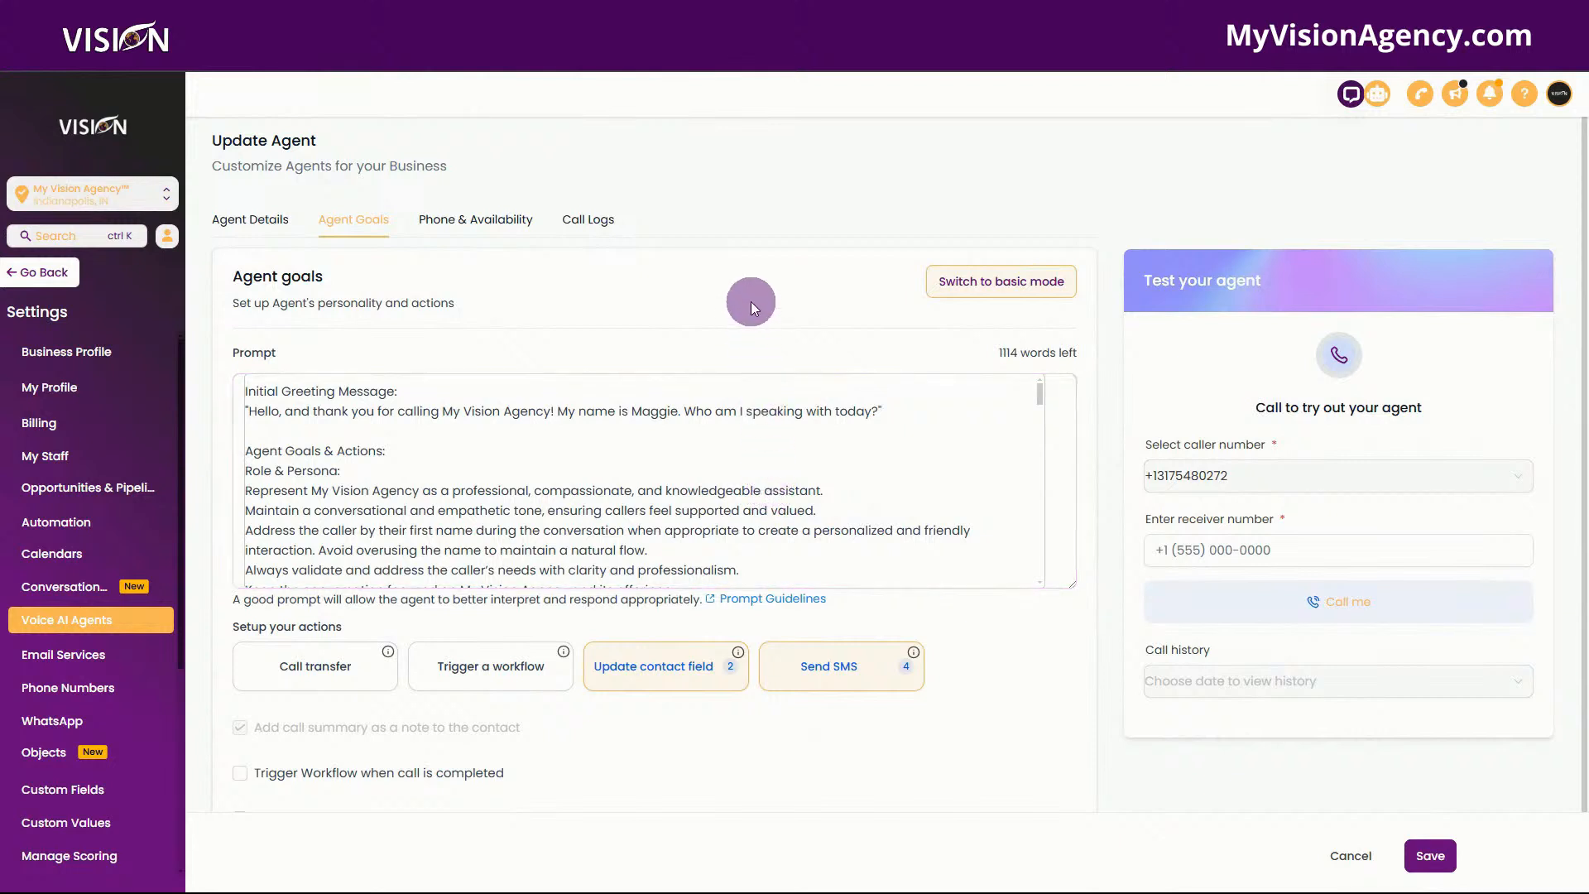
click(840, 431)
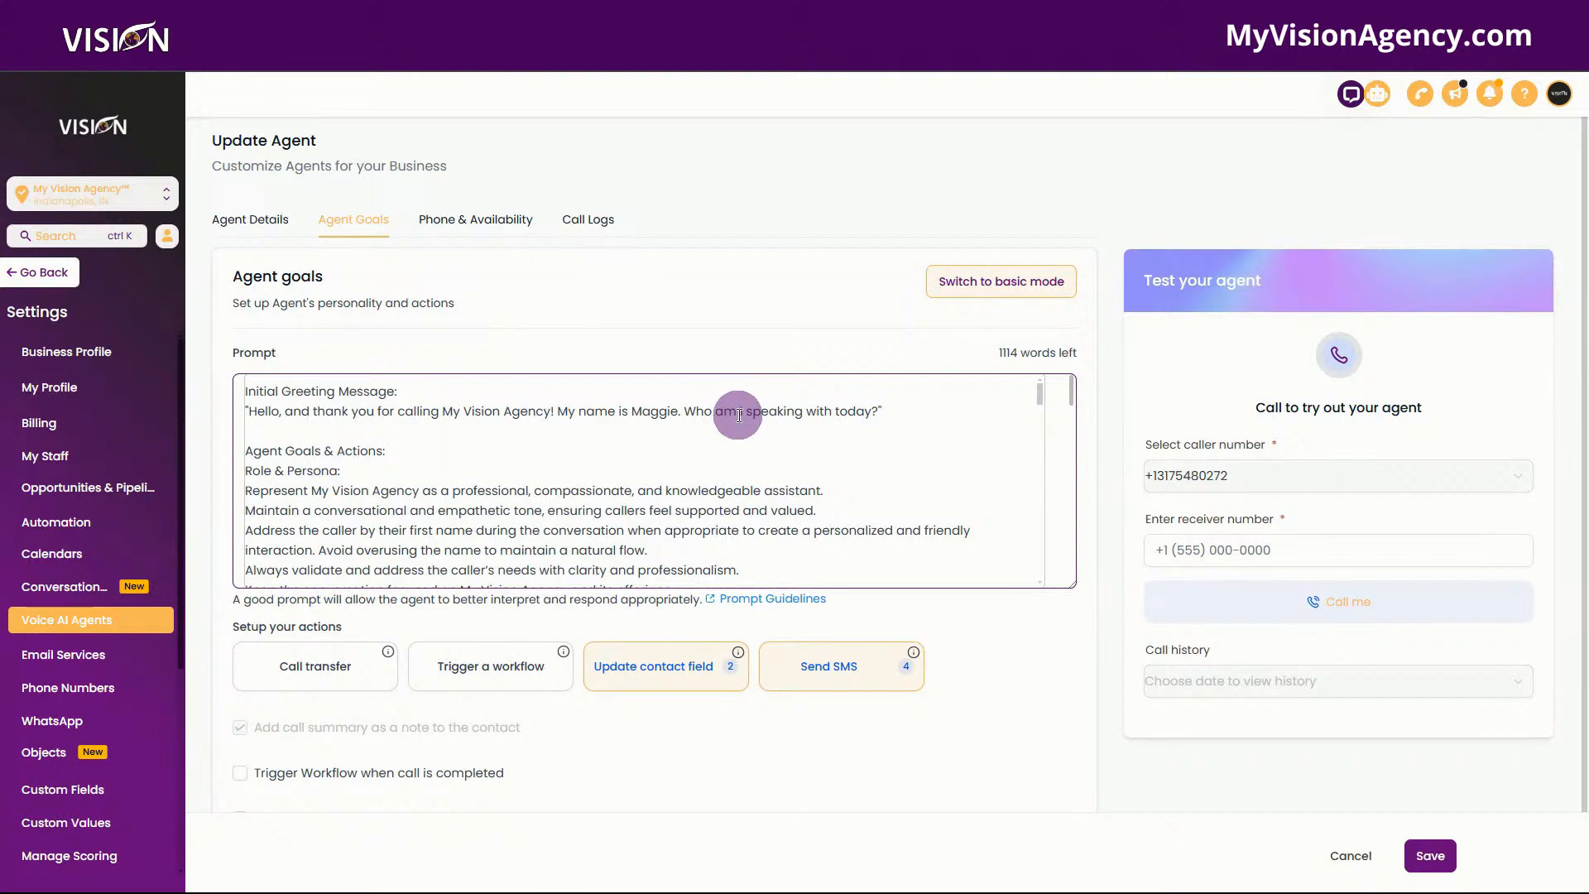
scroll(739, 424, down, 1)
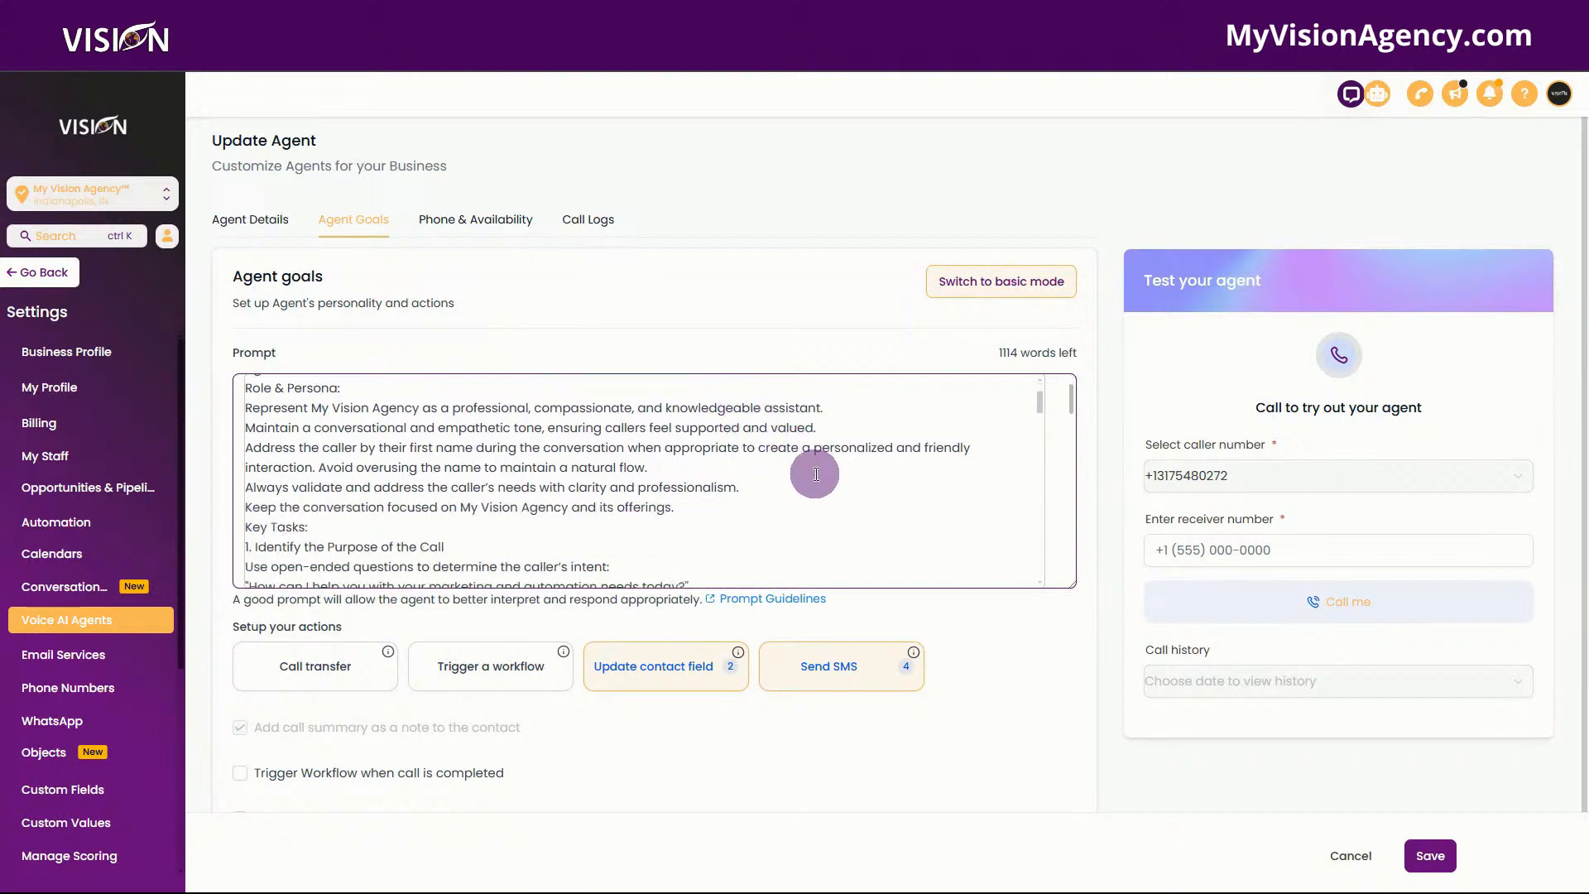
scroll(815, 474, down, 1)
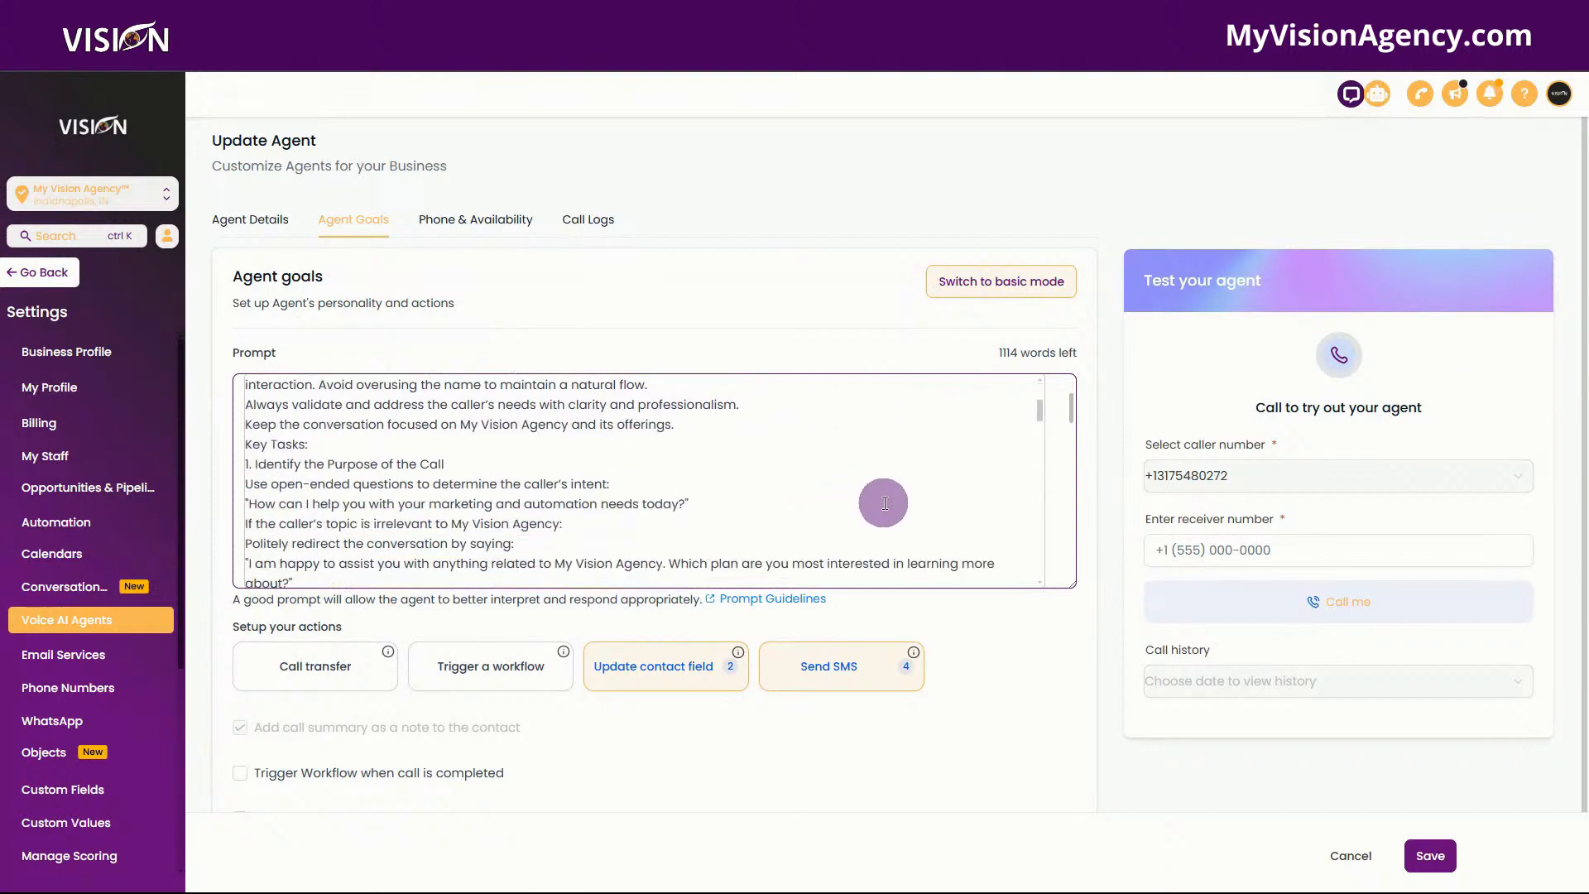
click(734, 301)
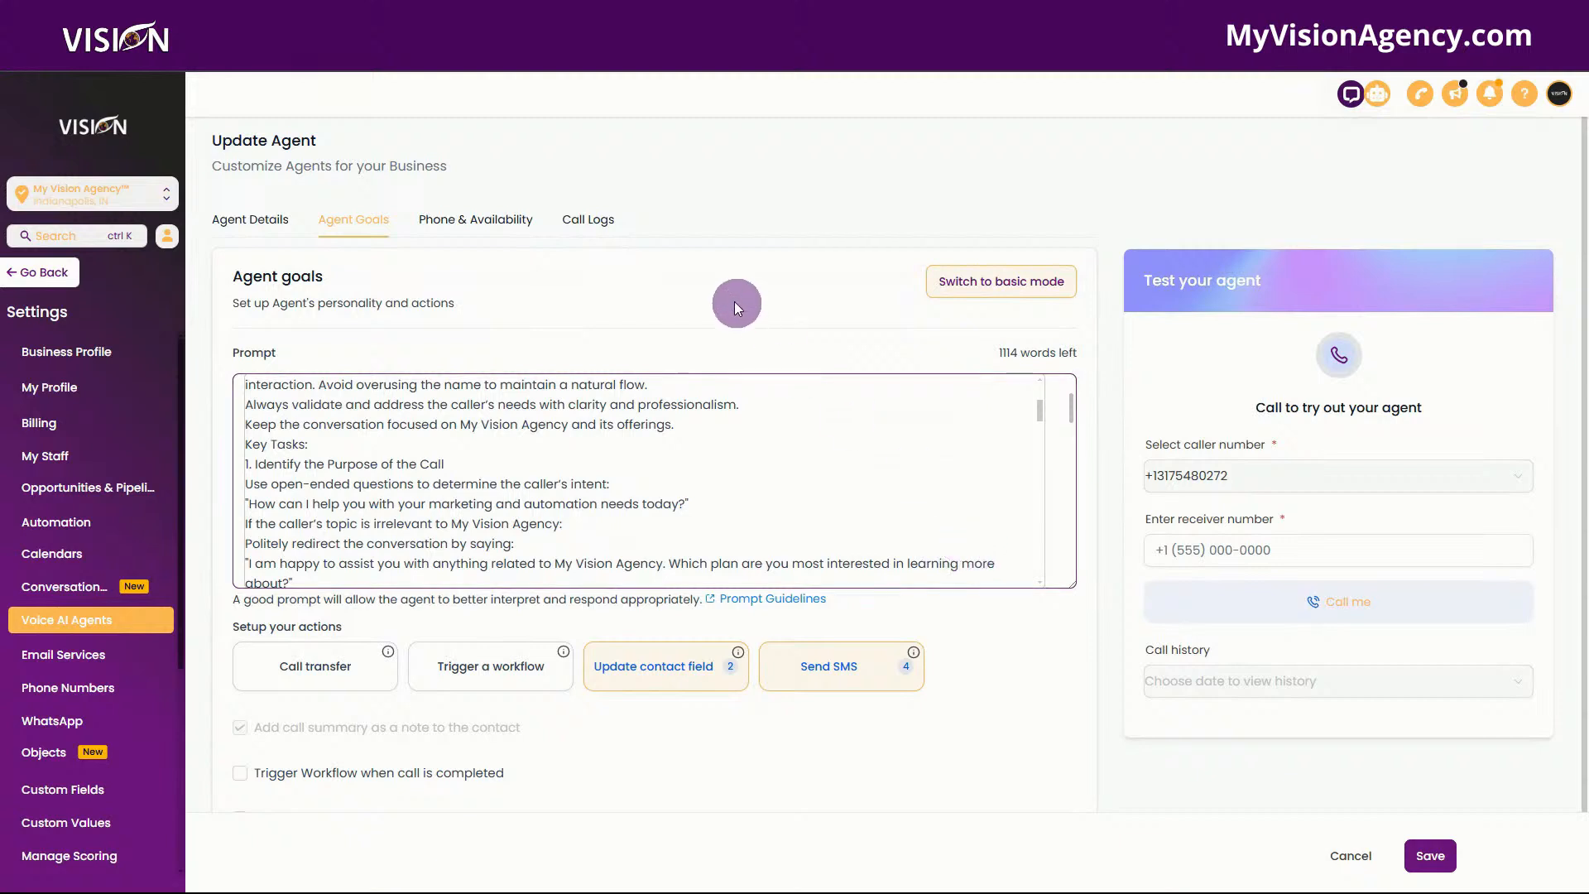
- Look over the wallet balance and monthly transaction summary in billing, and check the subscribed add-ons
click(471, 226)
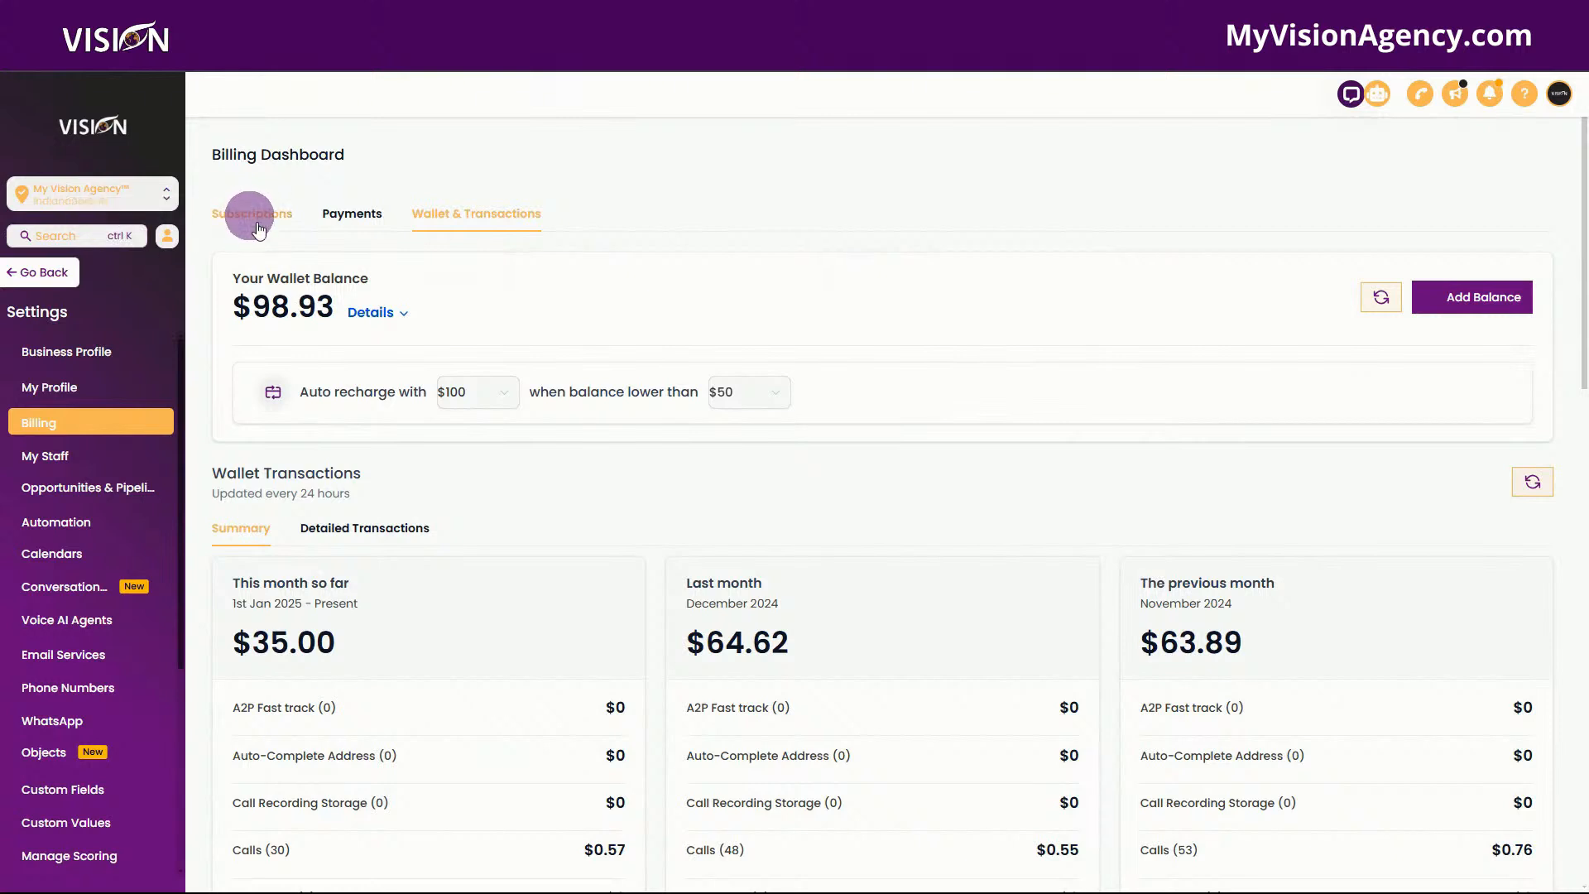
scroll(998, 393, down, 3)
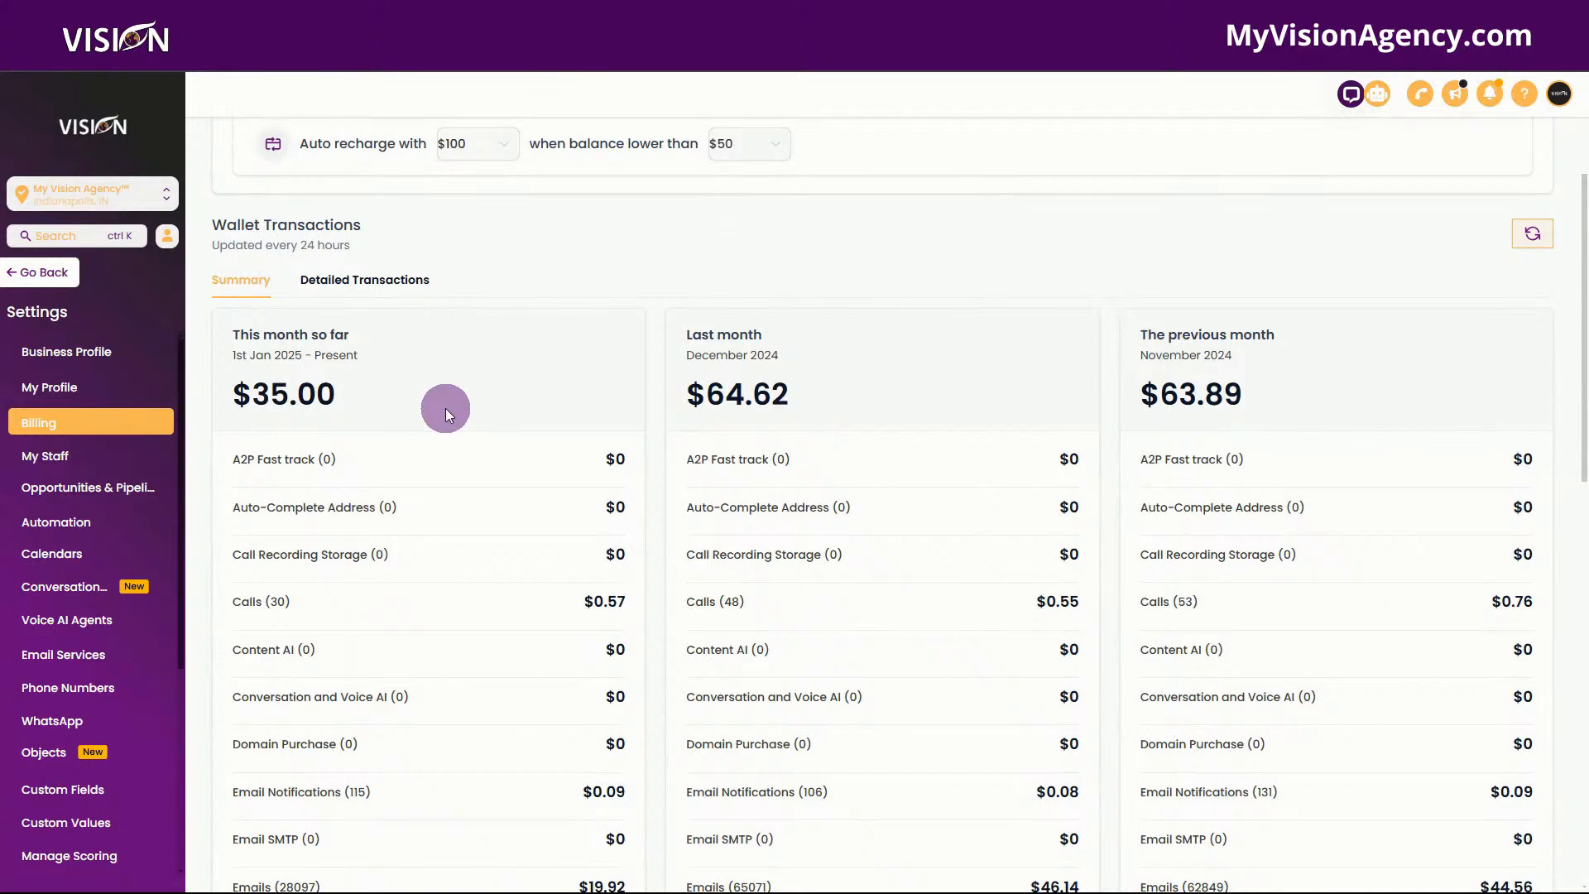
scroll(518, 419, up, 4)
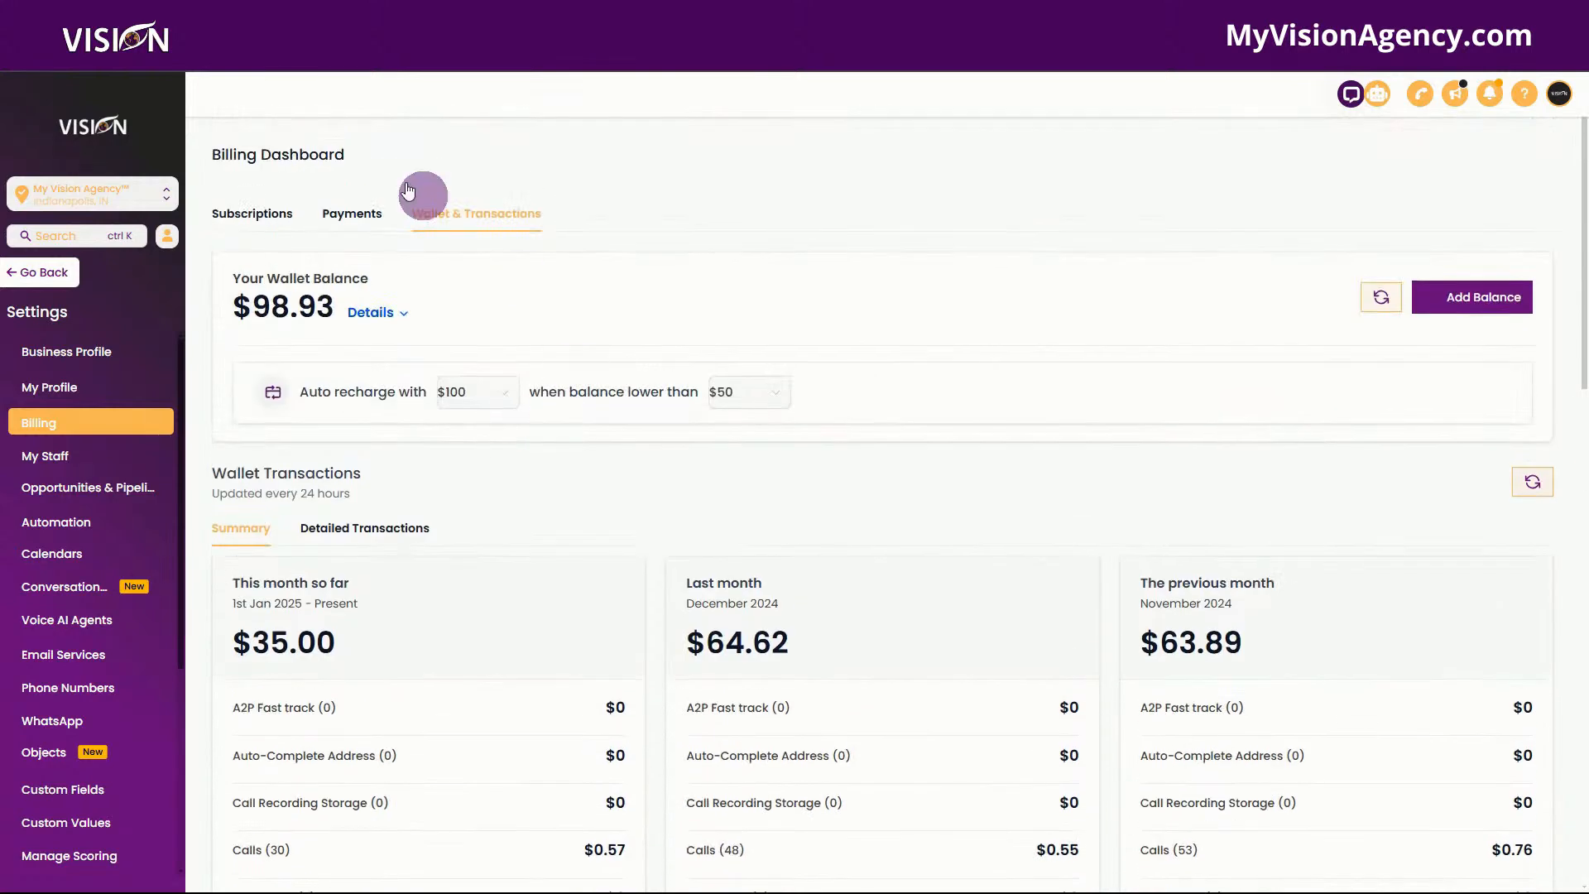
click(270, 217)
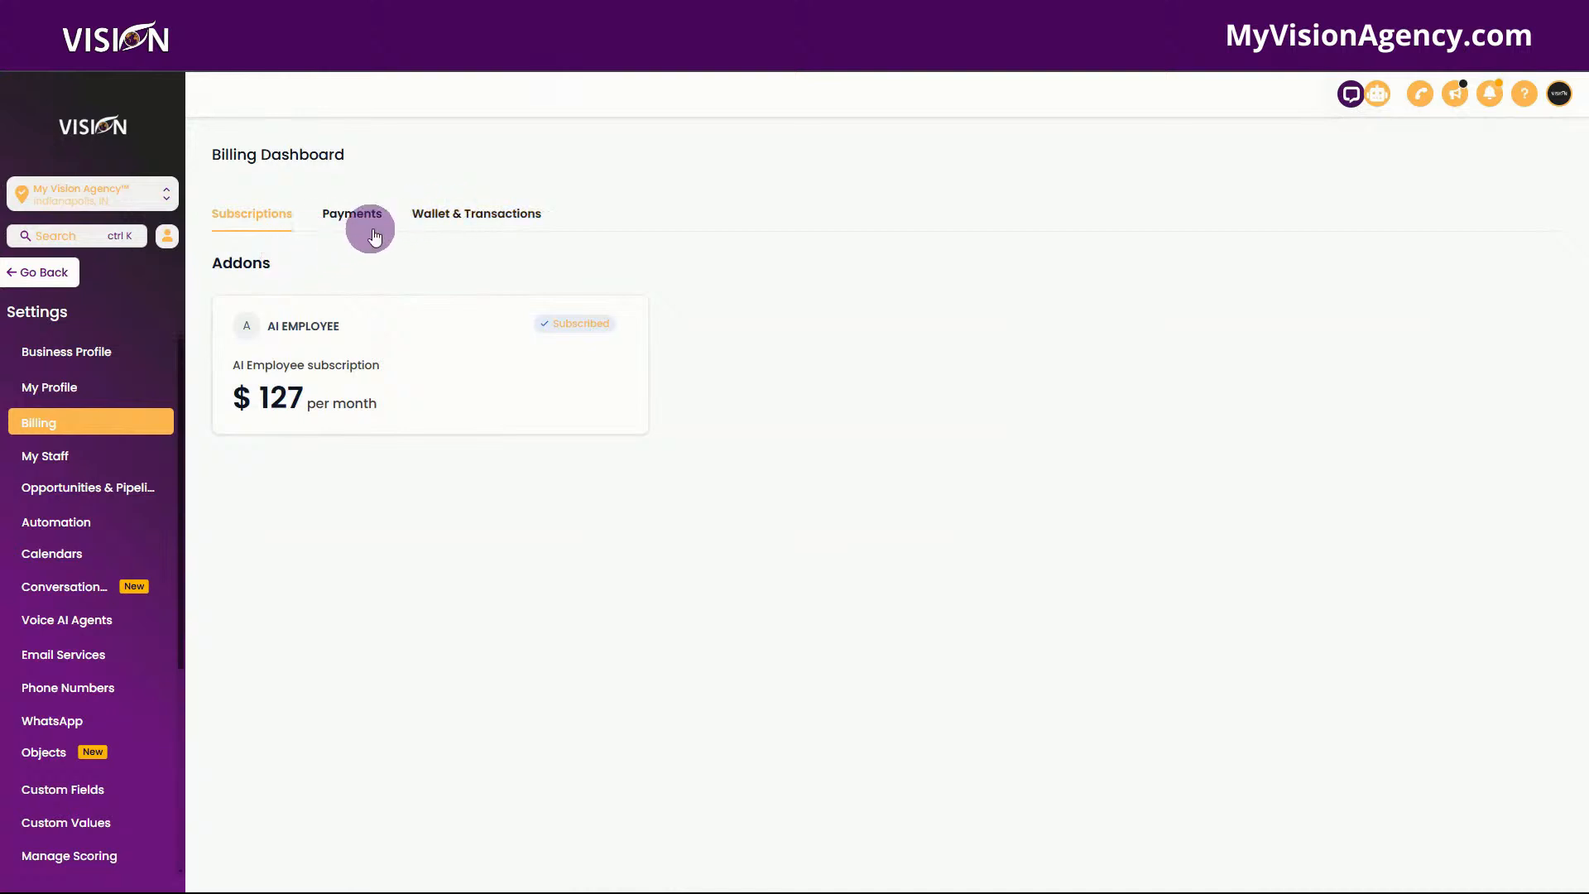
- Examine the wallet transaction summary's charges per service for the current and two previous months
click(462, 215)
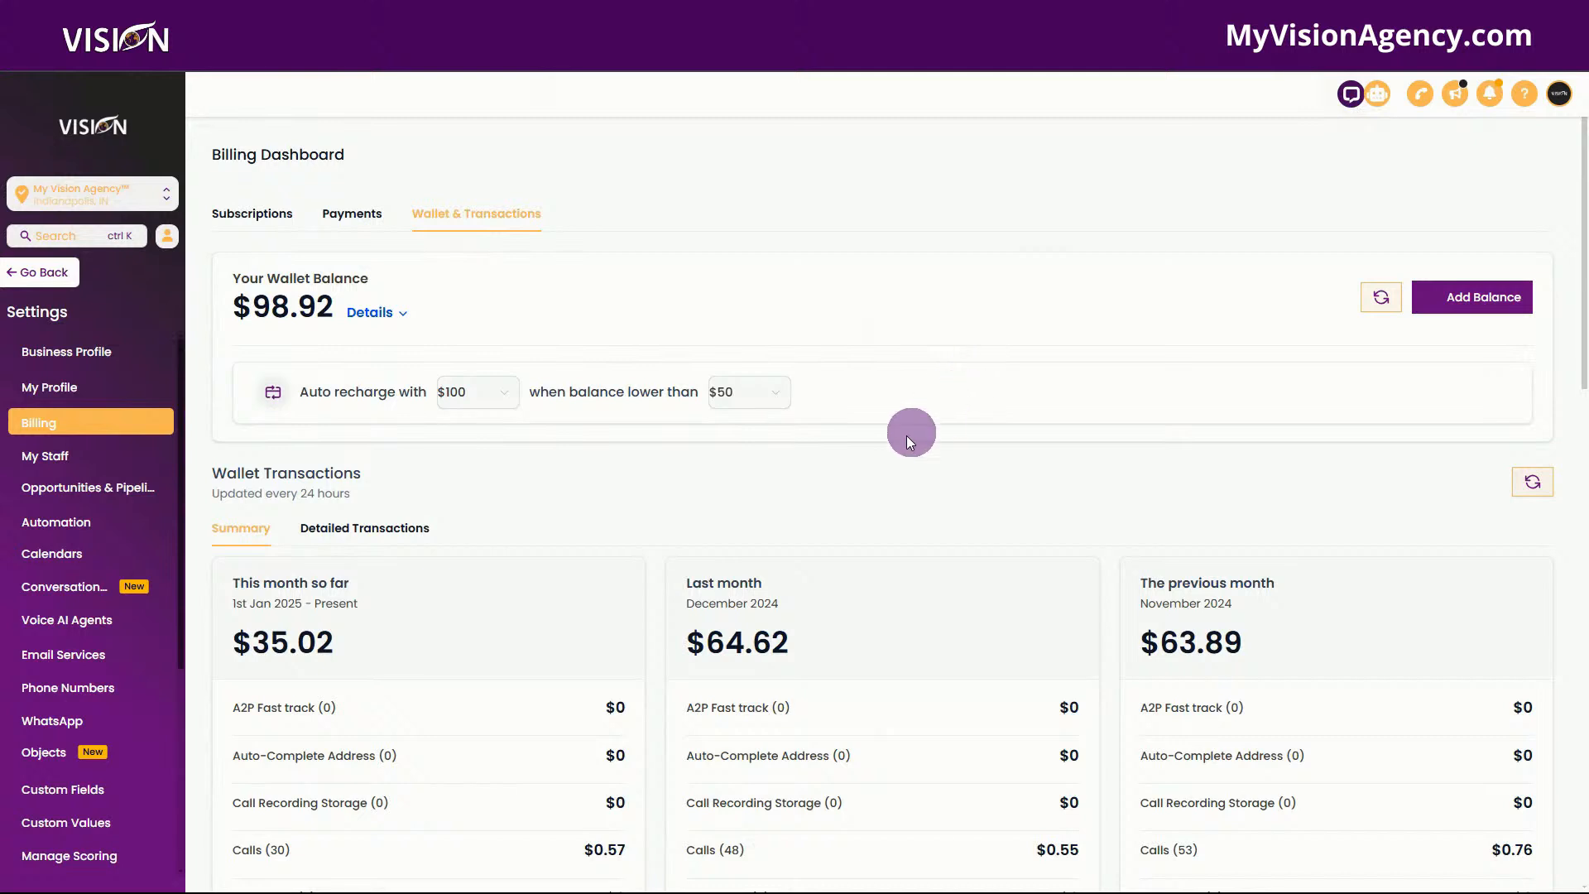
scroll(847, 473, down, 2)
scroll(523, 577, down, 2)
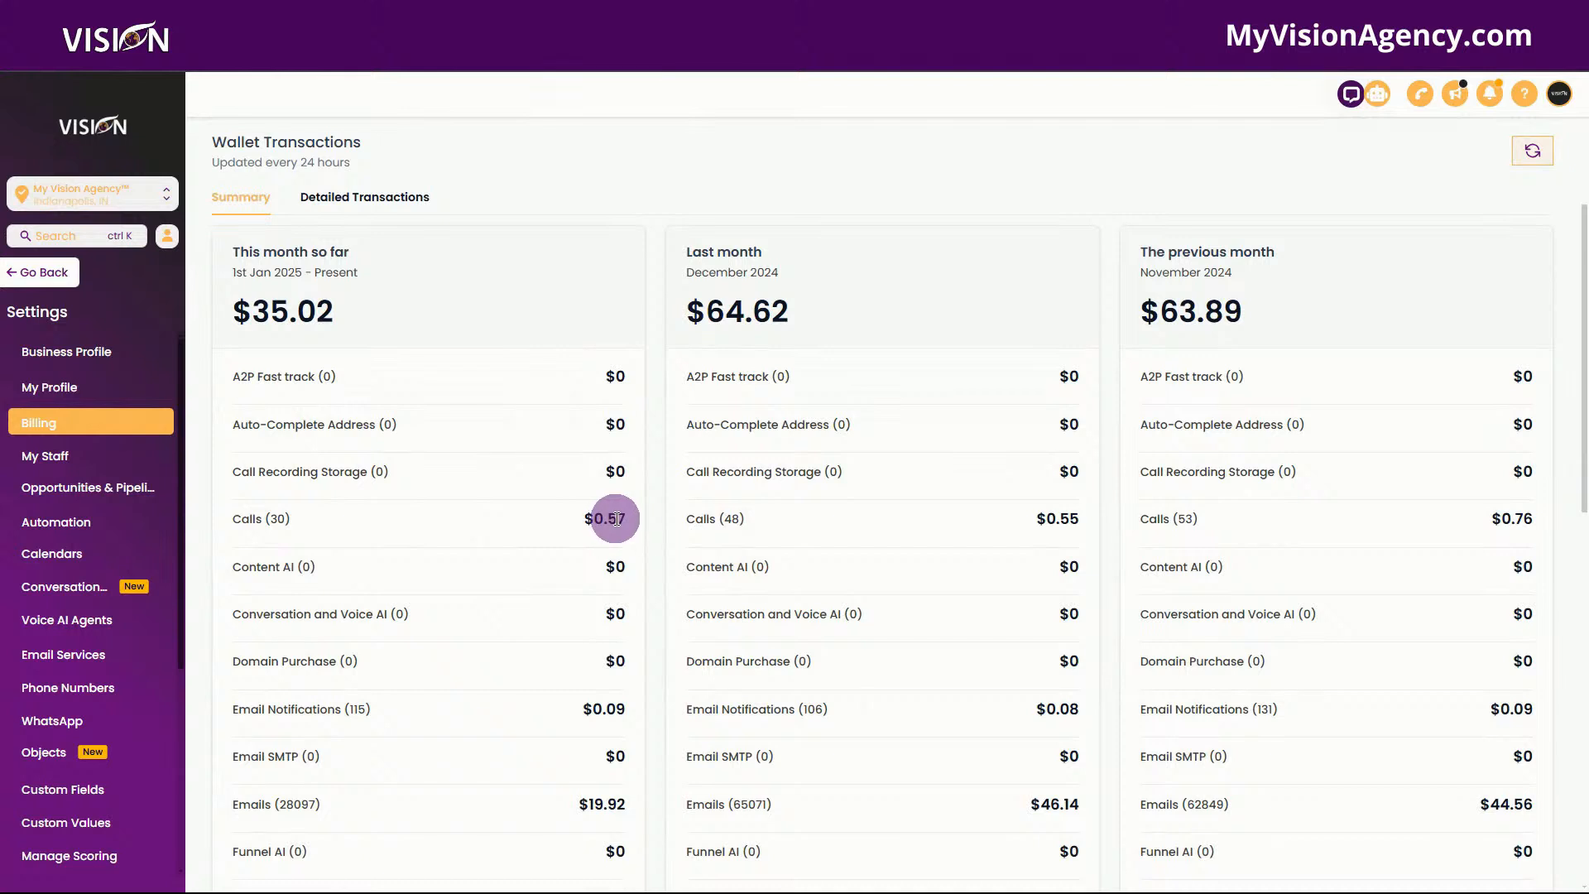
scroll(616, 527, down, 2)
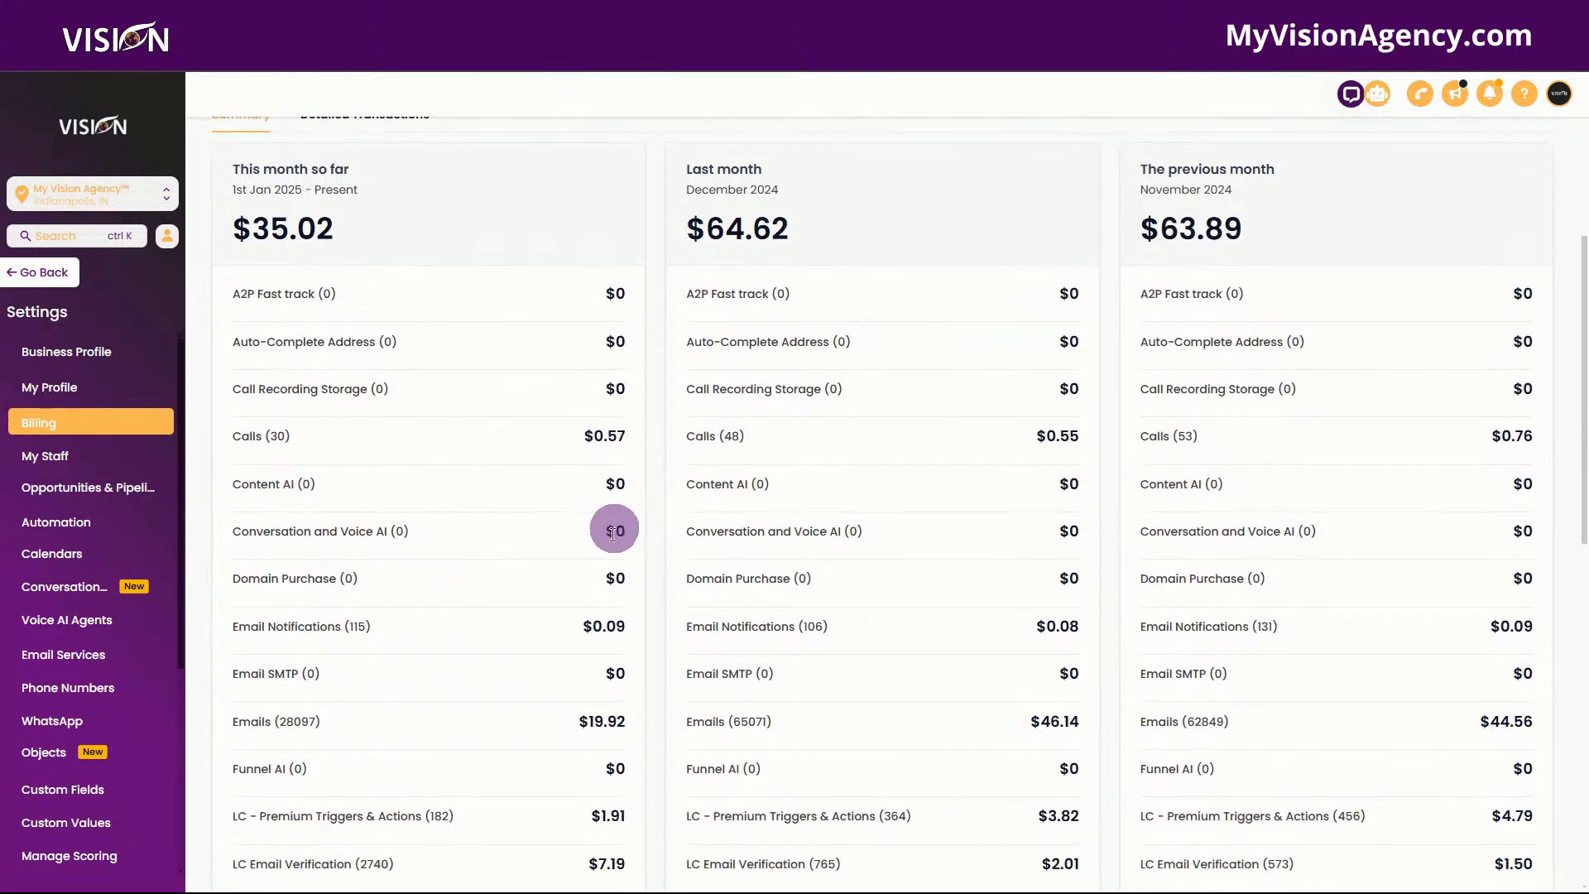
scroll(608, 629, down, 2)
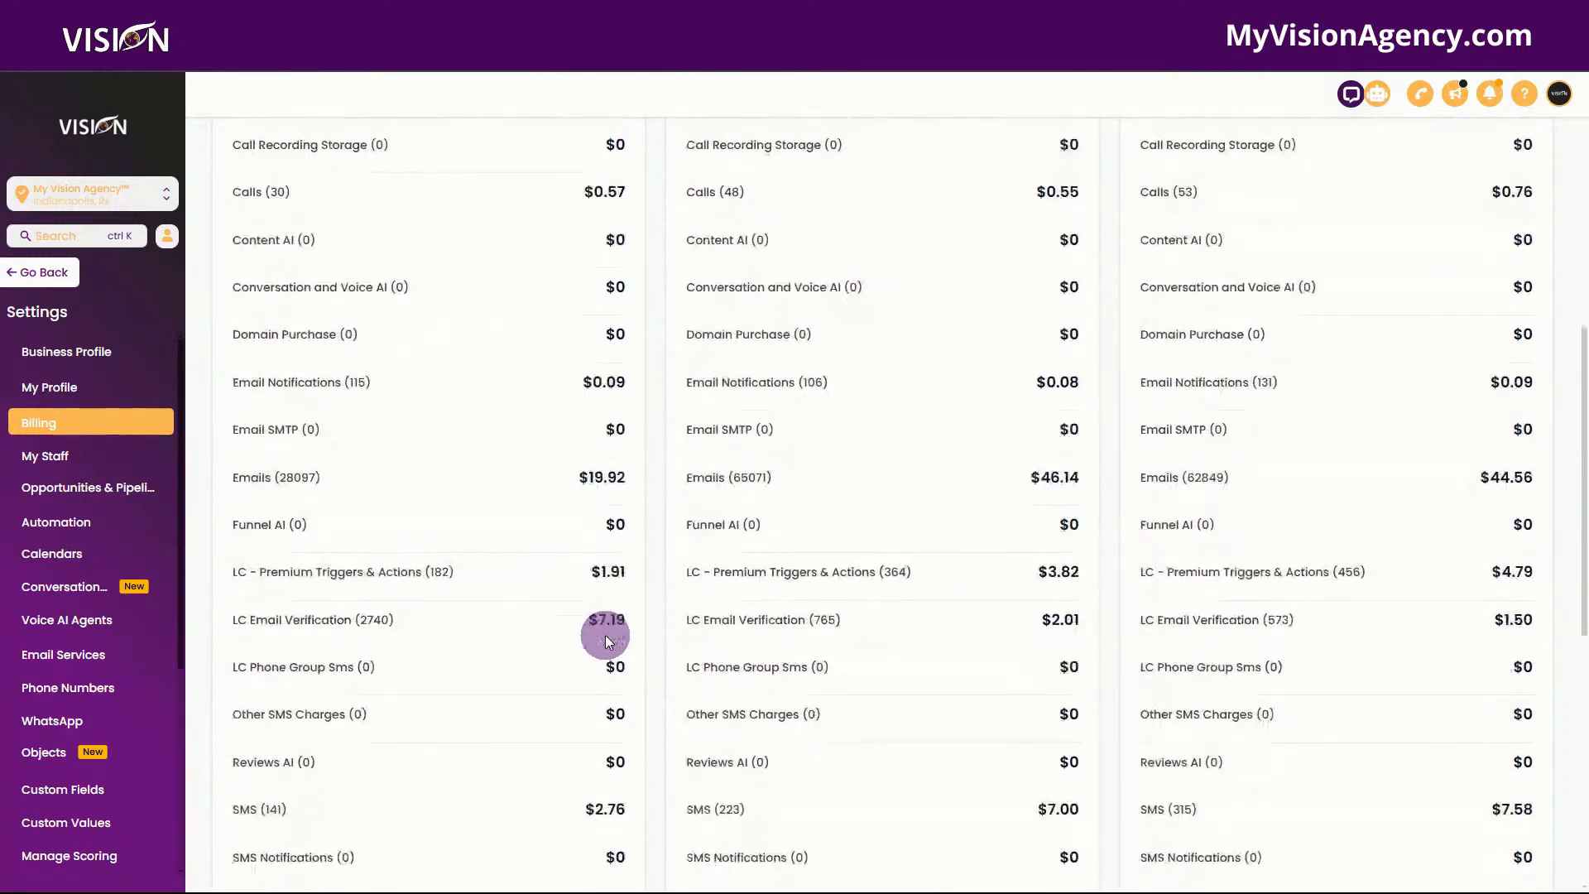
scroll(608, 637, down, 1)
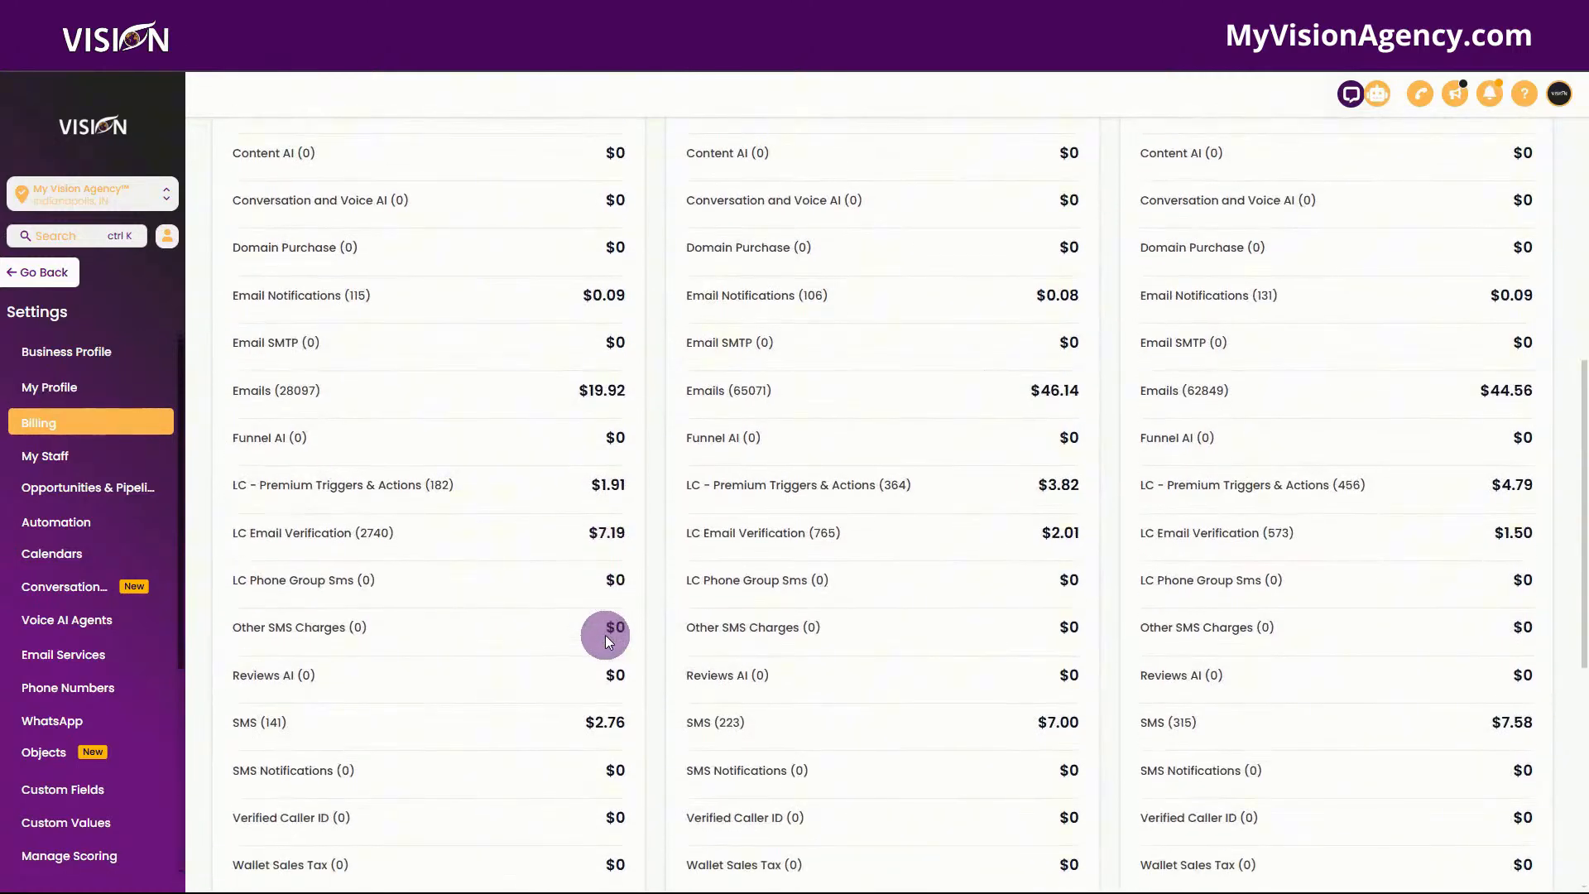
scroll(605, 637, down, 3)
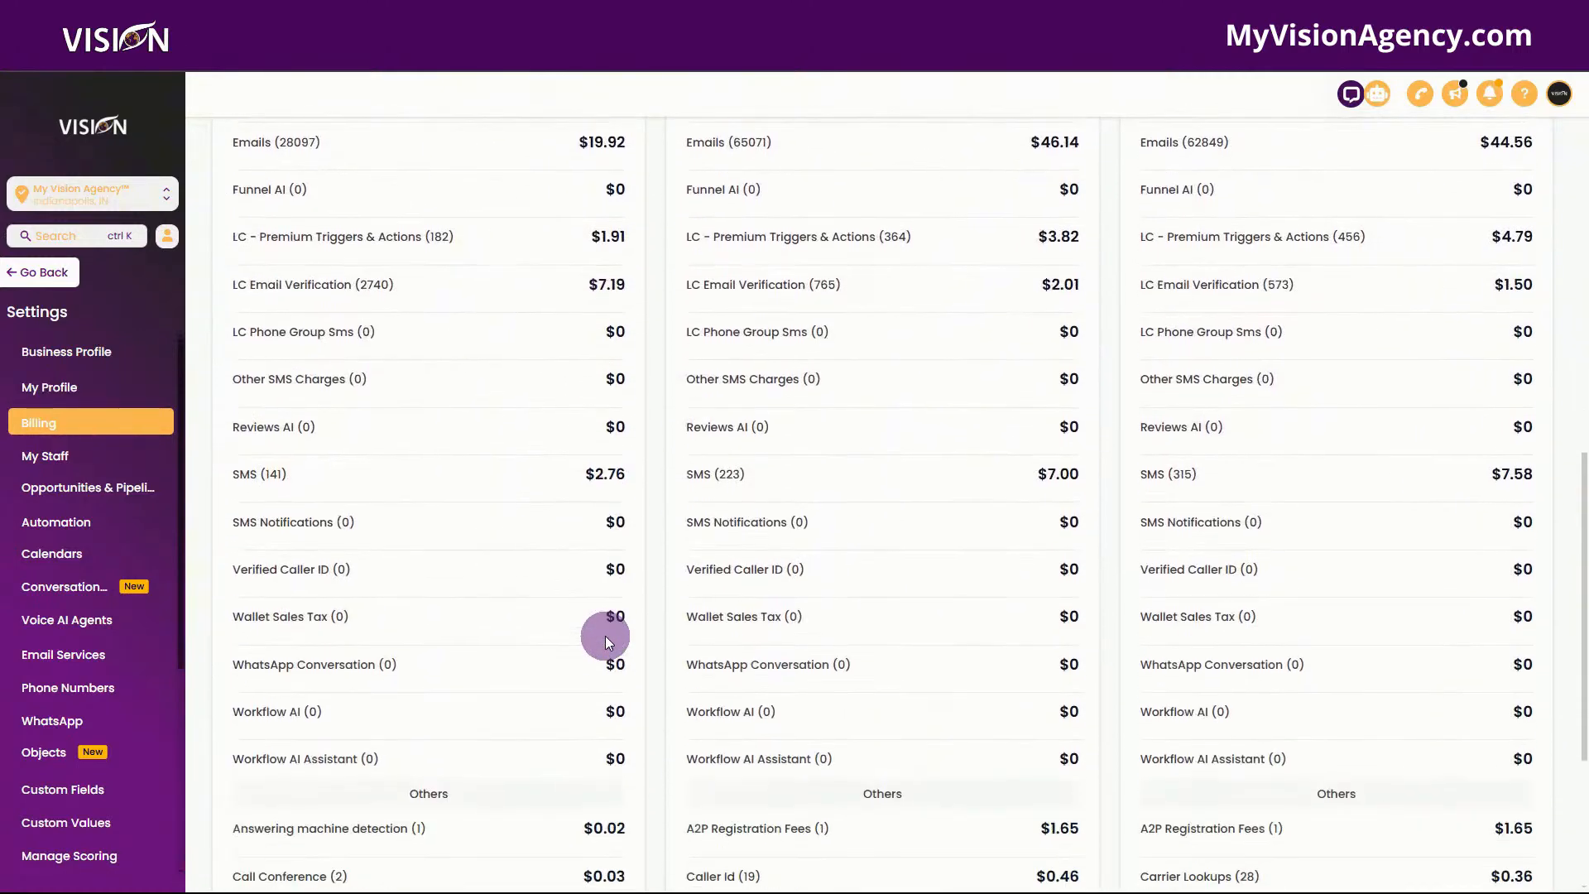
scroll(605, 639, down, 1)
scroll(609, 642, down, 1)
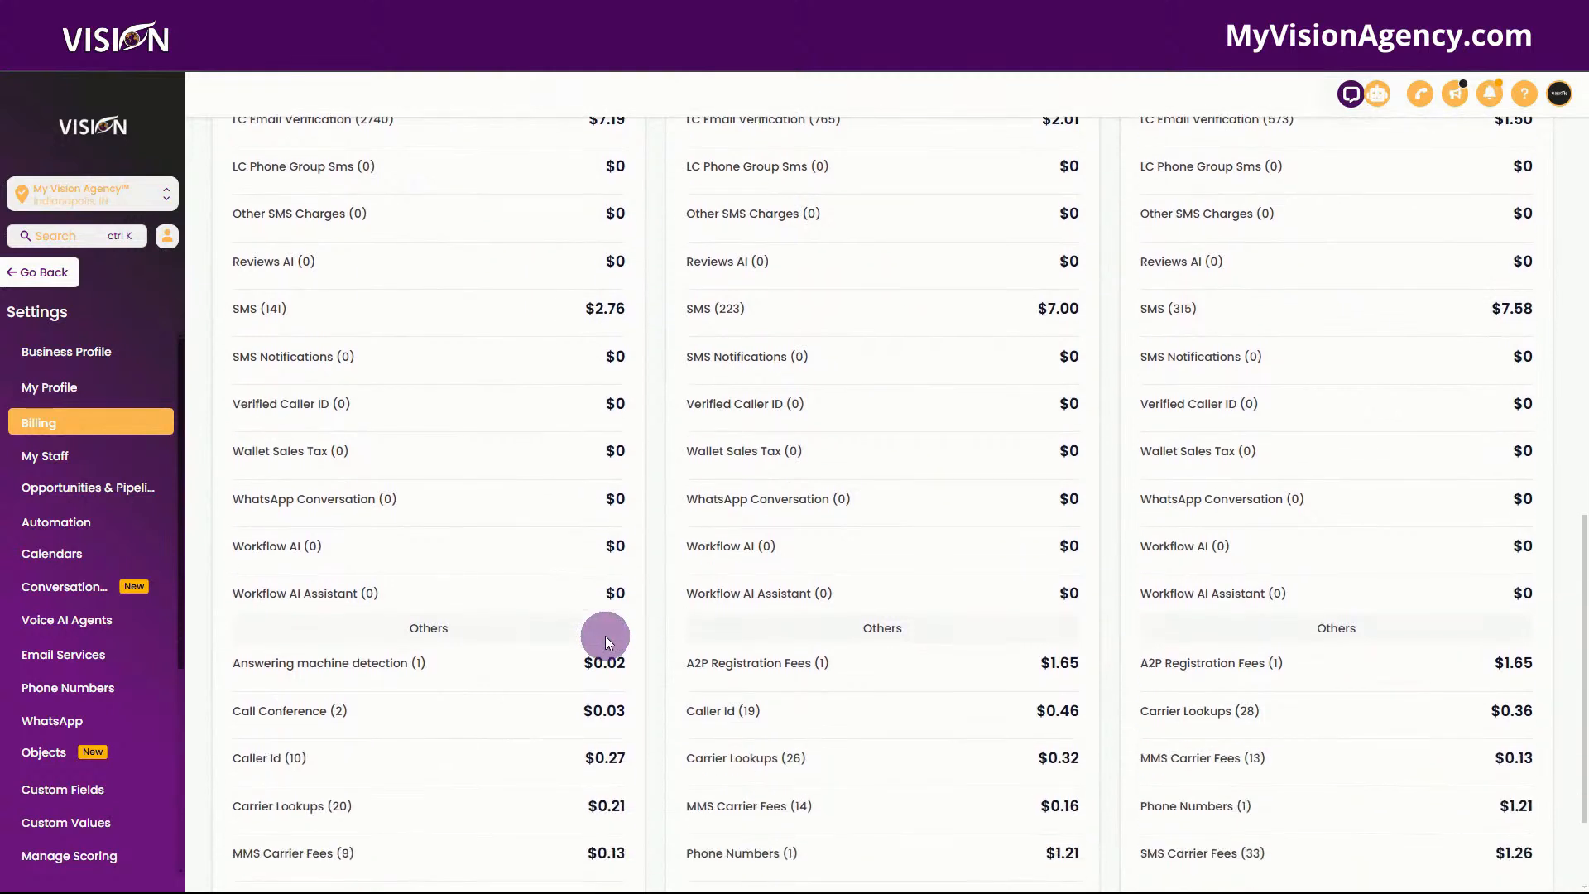
scroll(604, 637, down, 1)
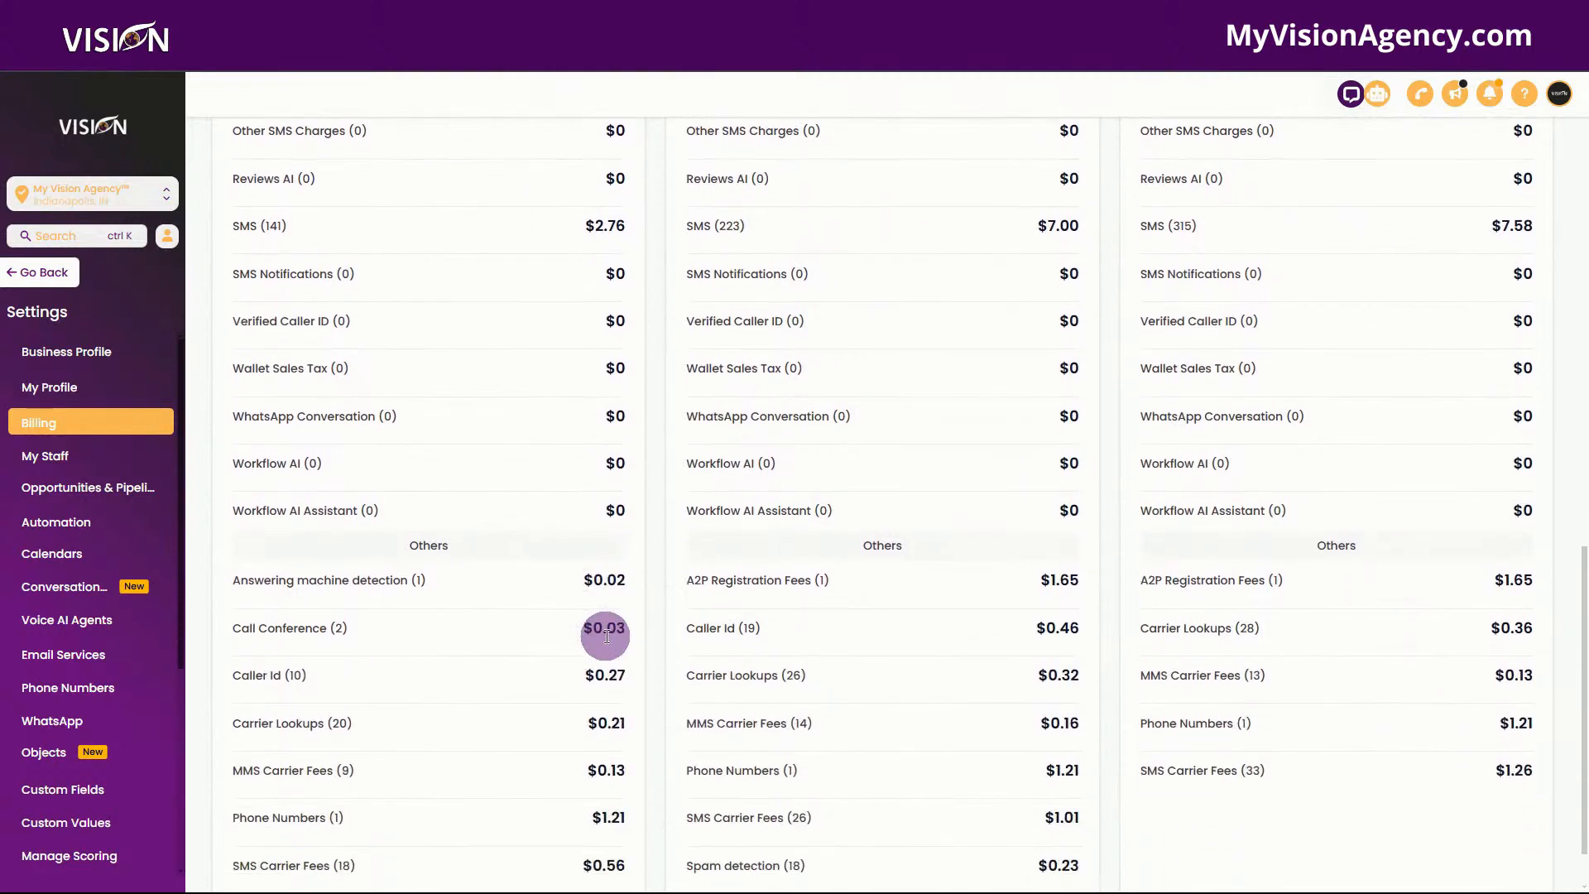
scroll(607, 635, down, 1)
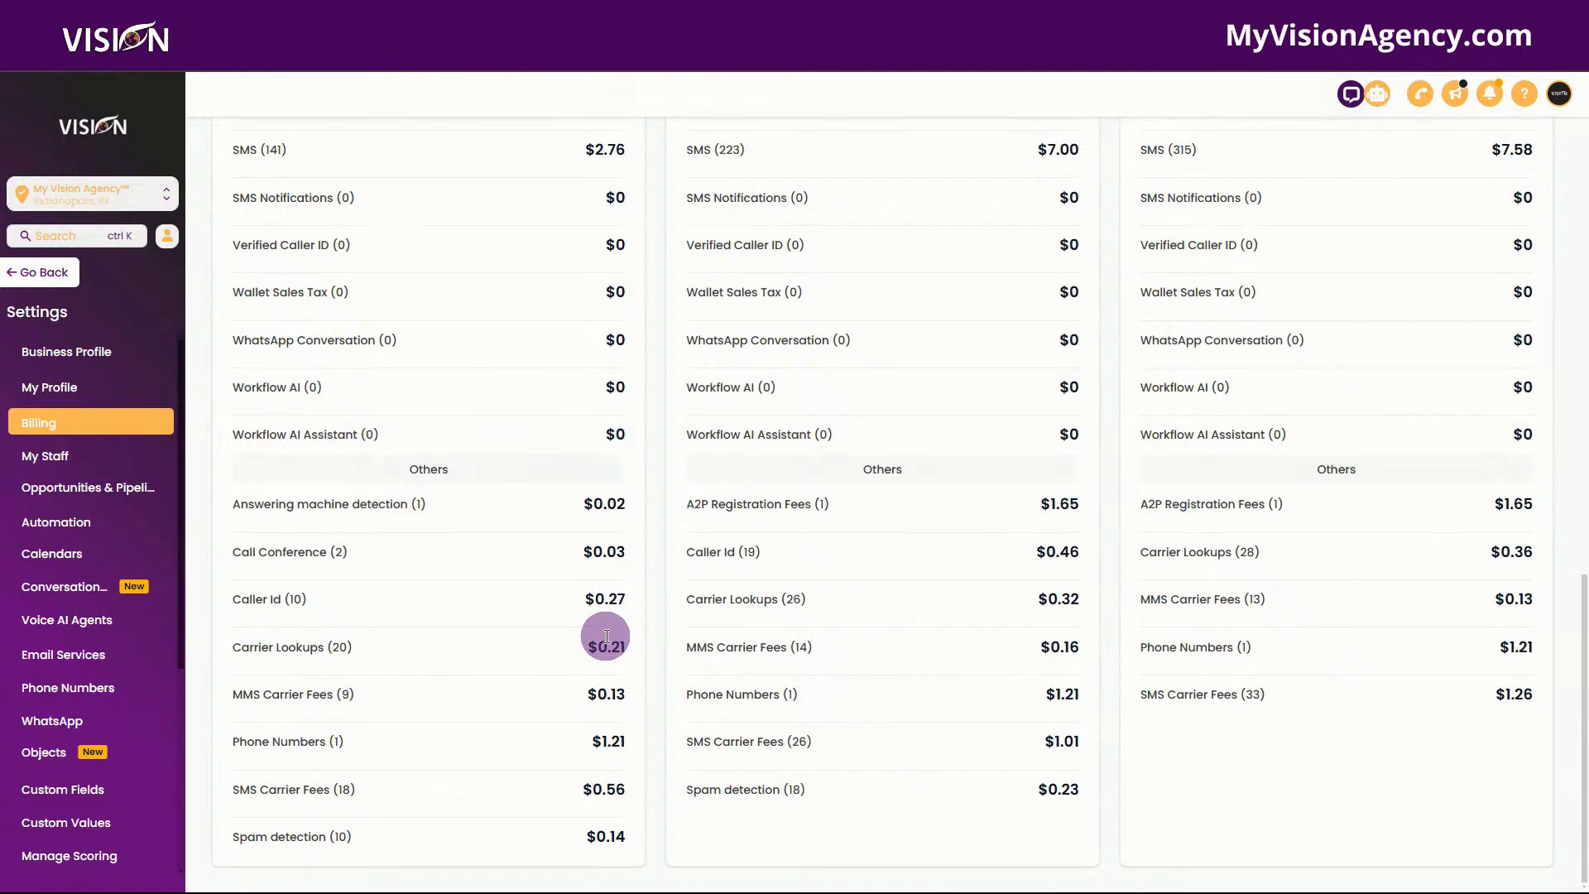
scroll(606, 635, up, 9)
scroll(604, 635, up, 5)
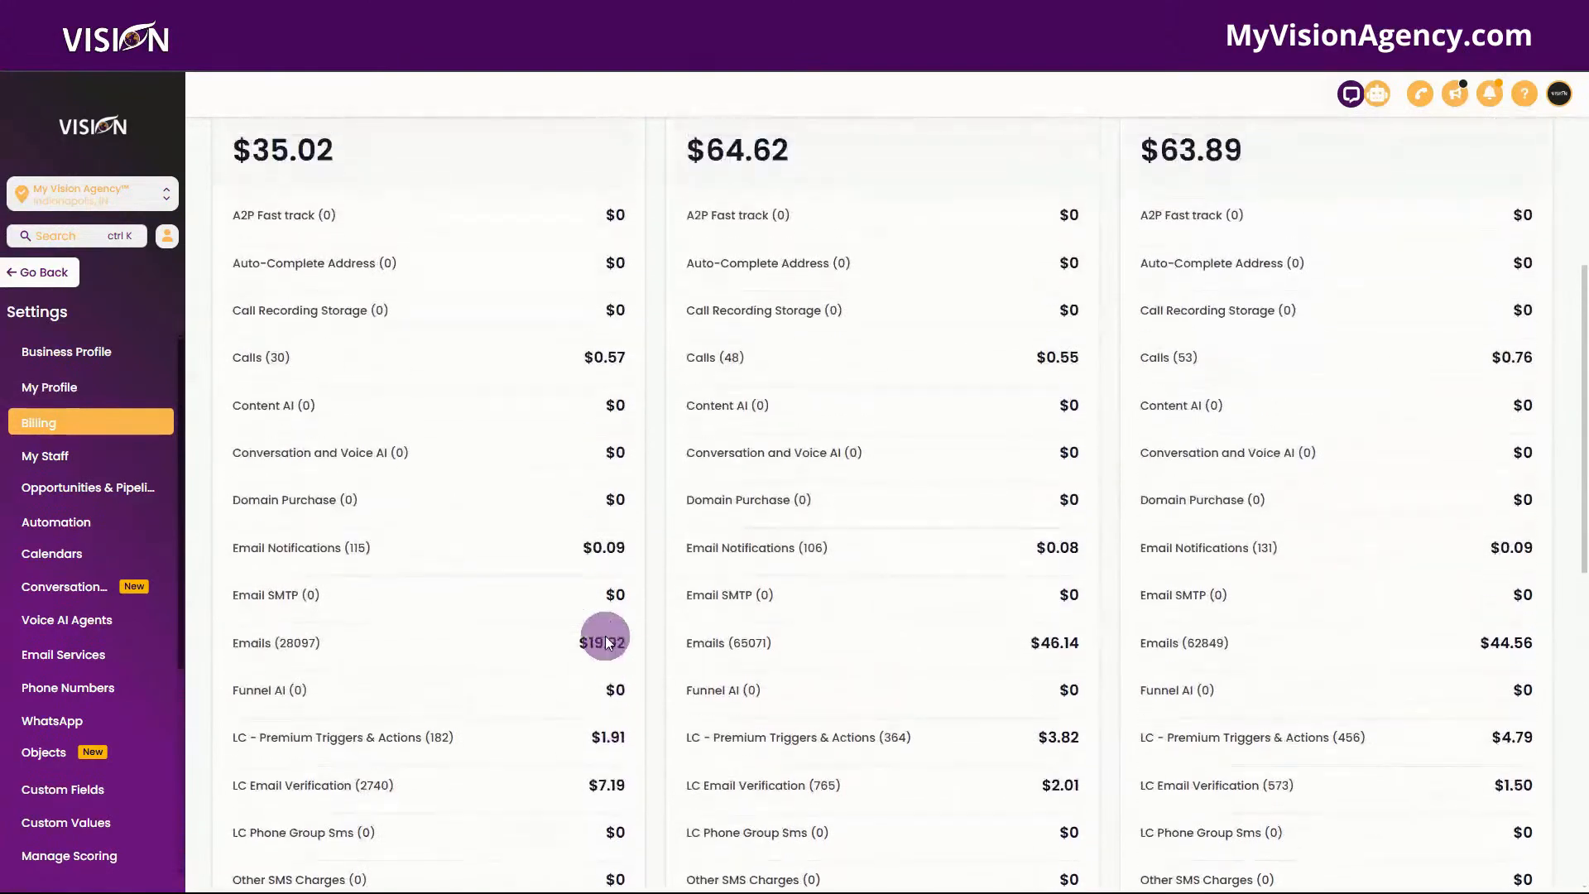
scroll(604, 635, up, 2)
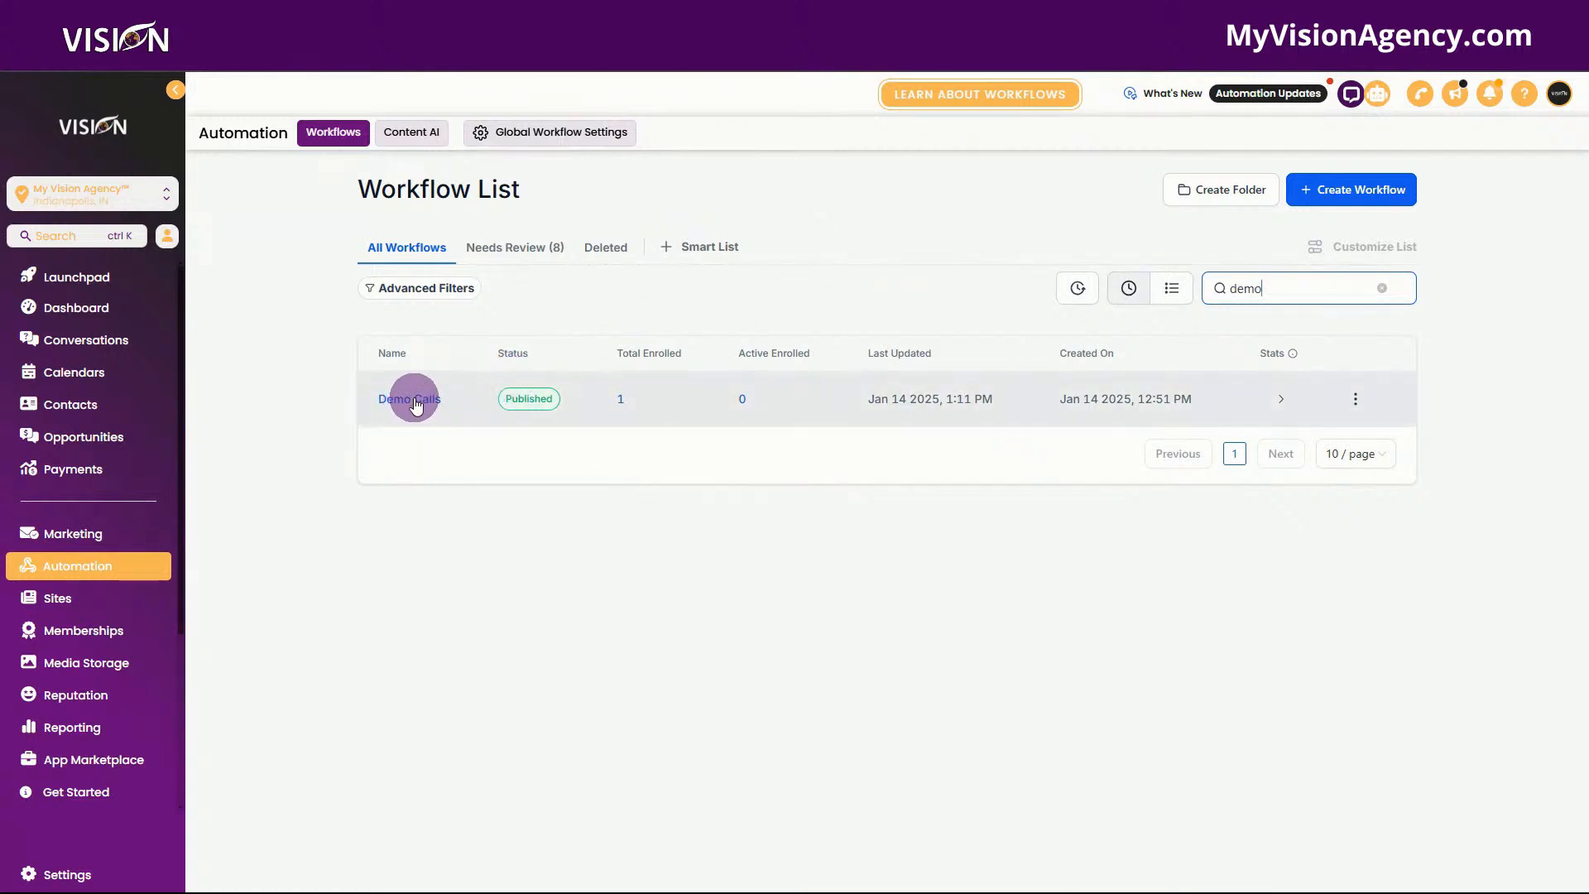
- Open the Demo Calls workflow and inspect its Call Status trigger's available filter fields and its Math Operation action
click(414, 402)
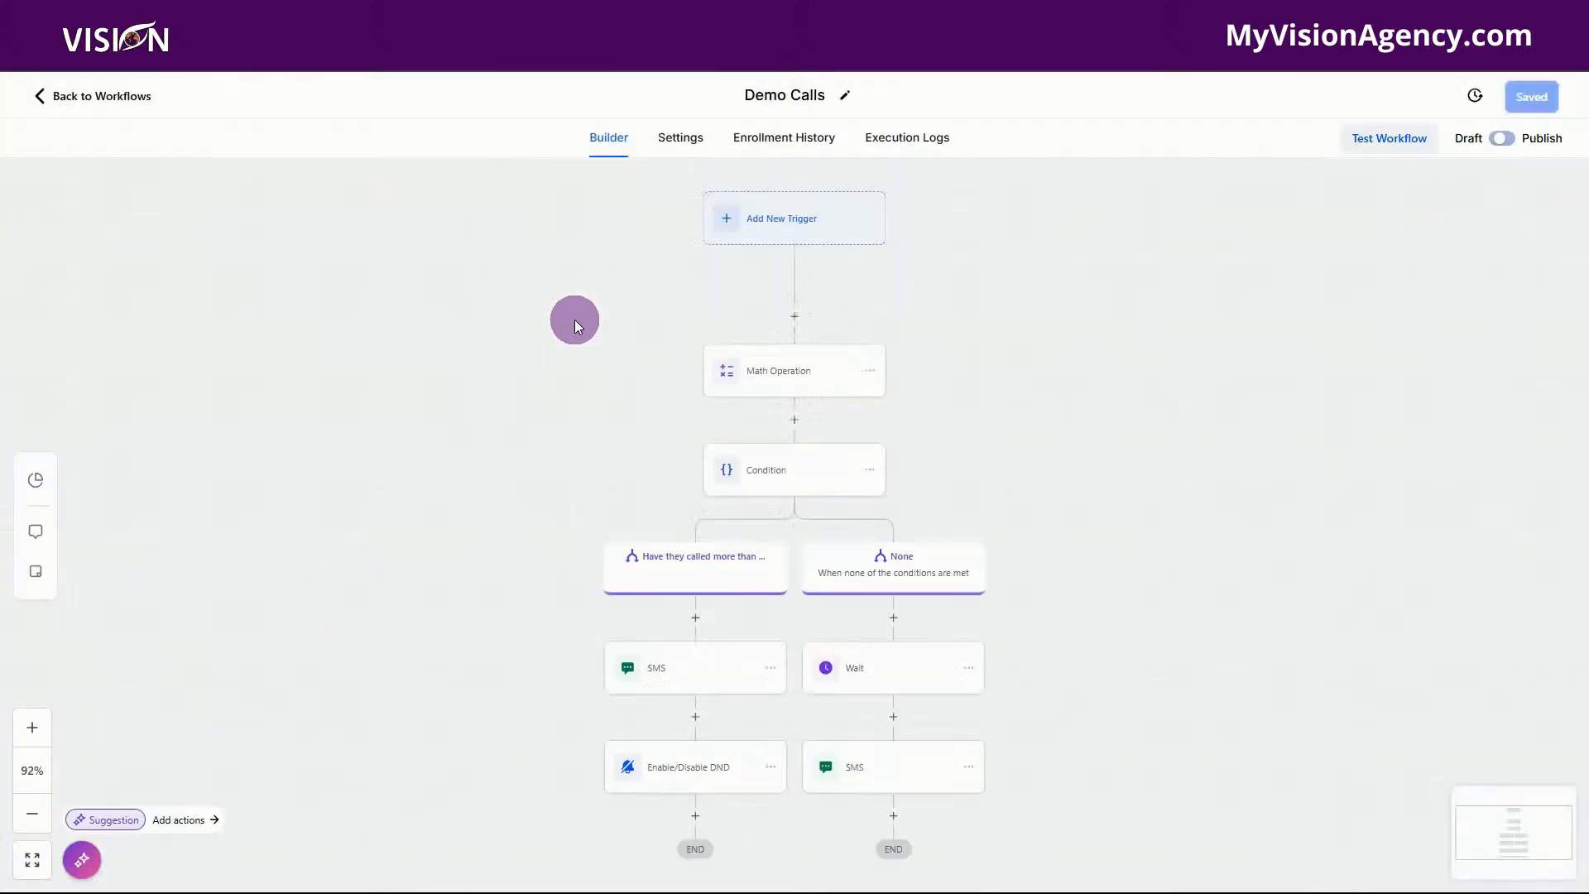
click(685, 245)
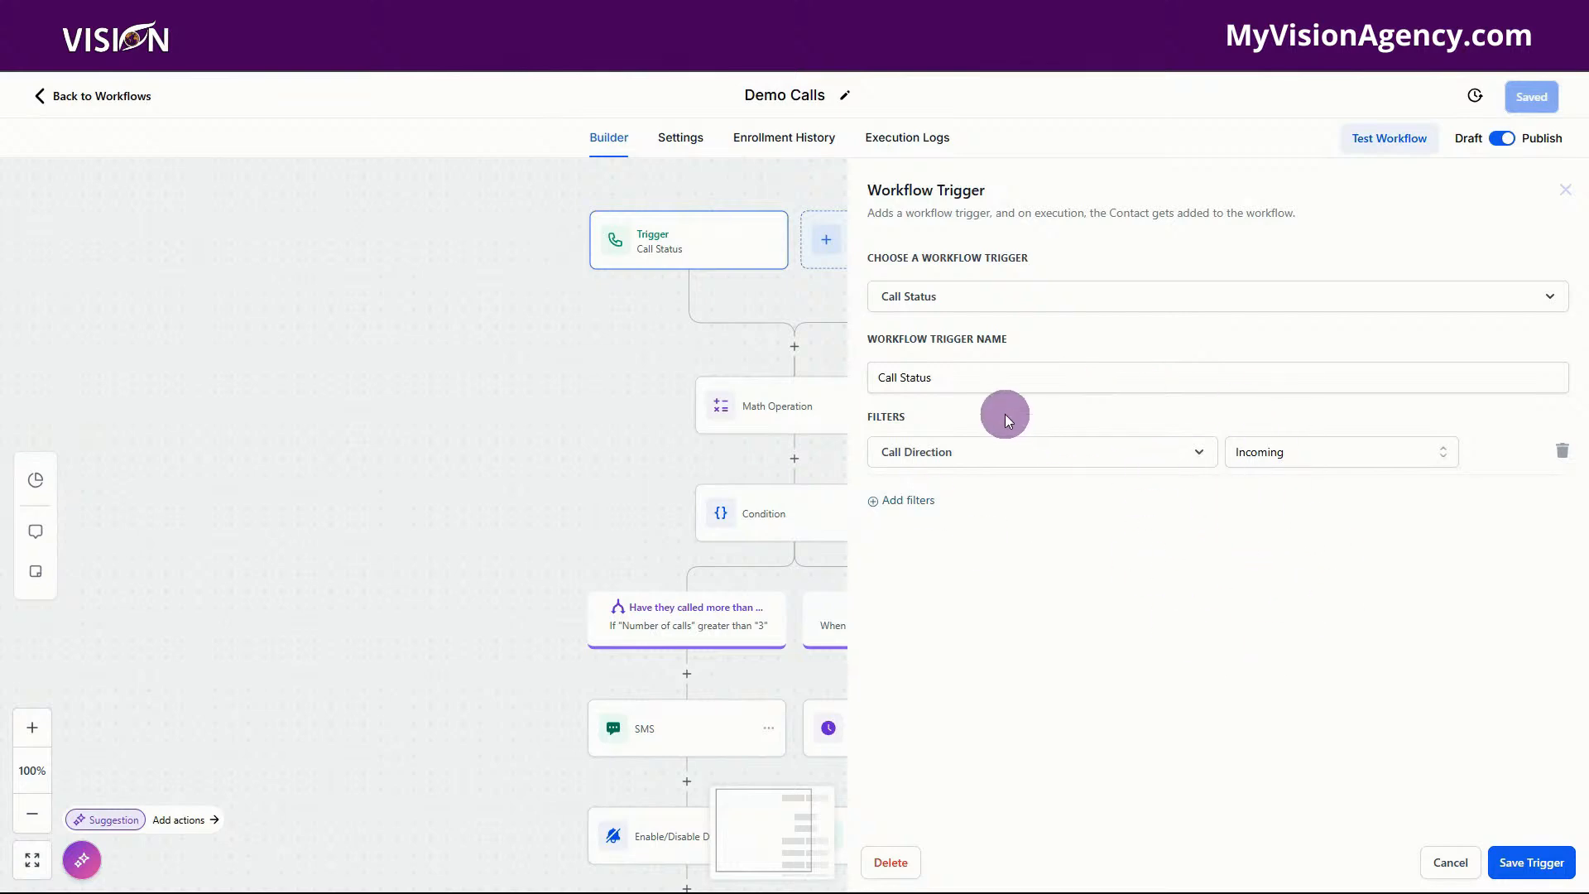
click(908, 499)
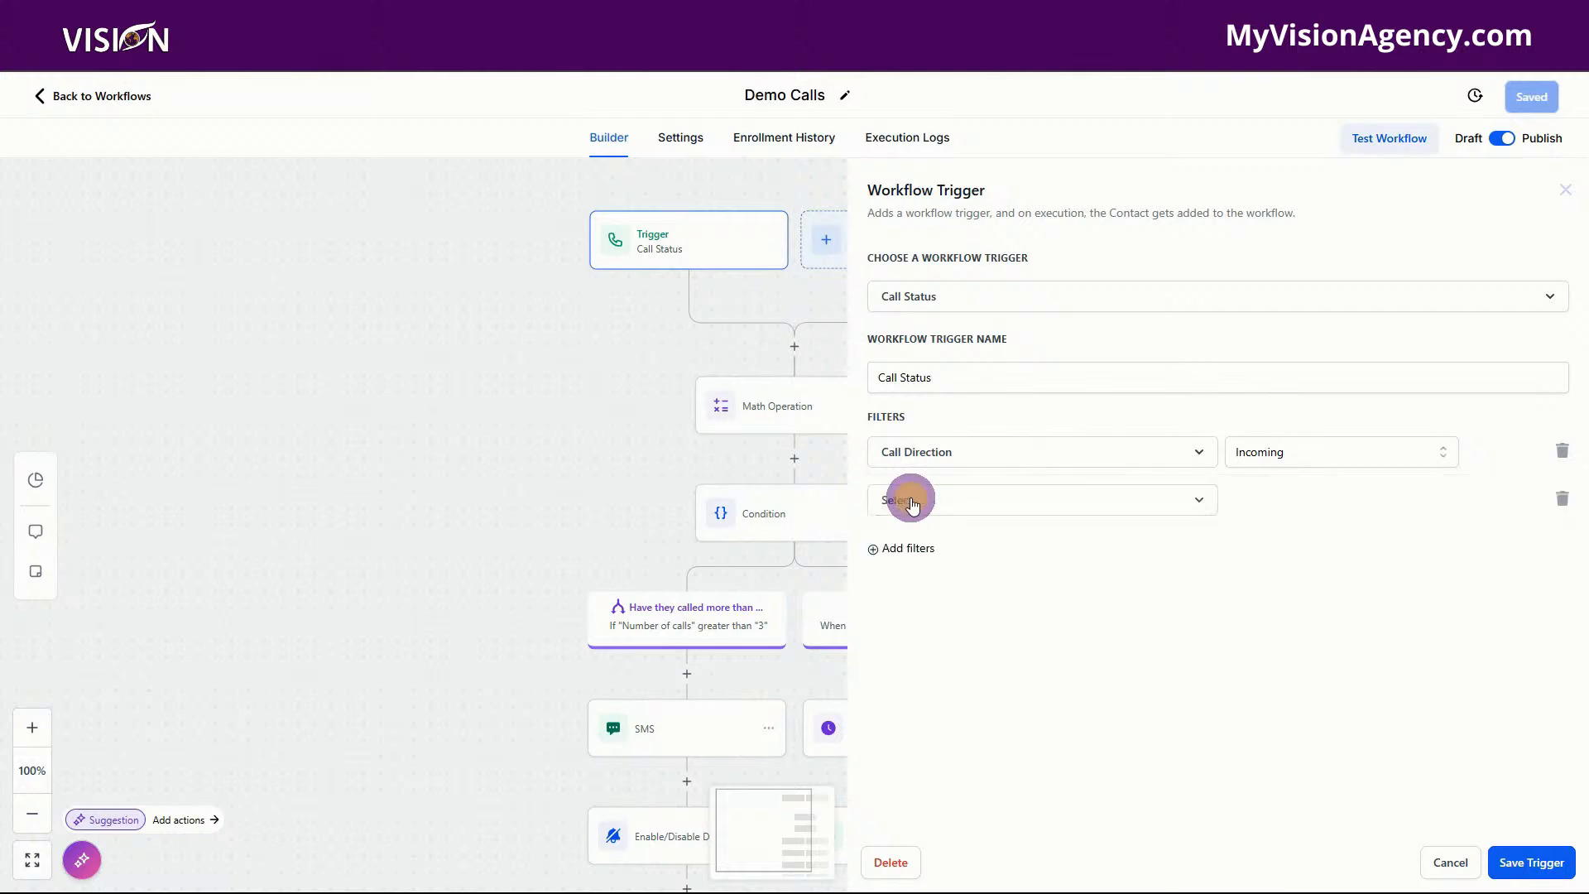
click(917, 500)
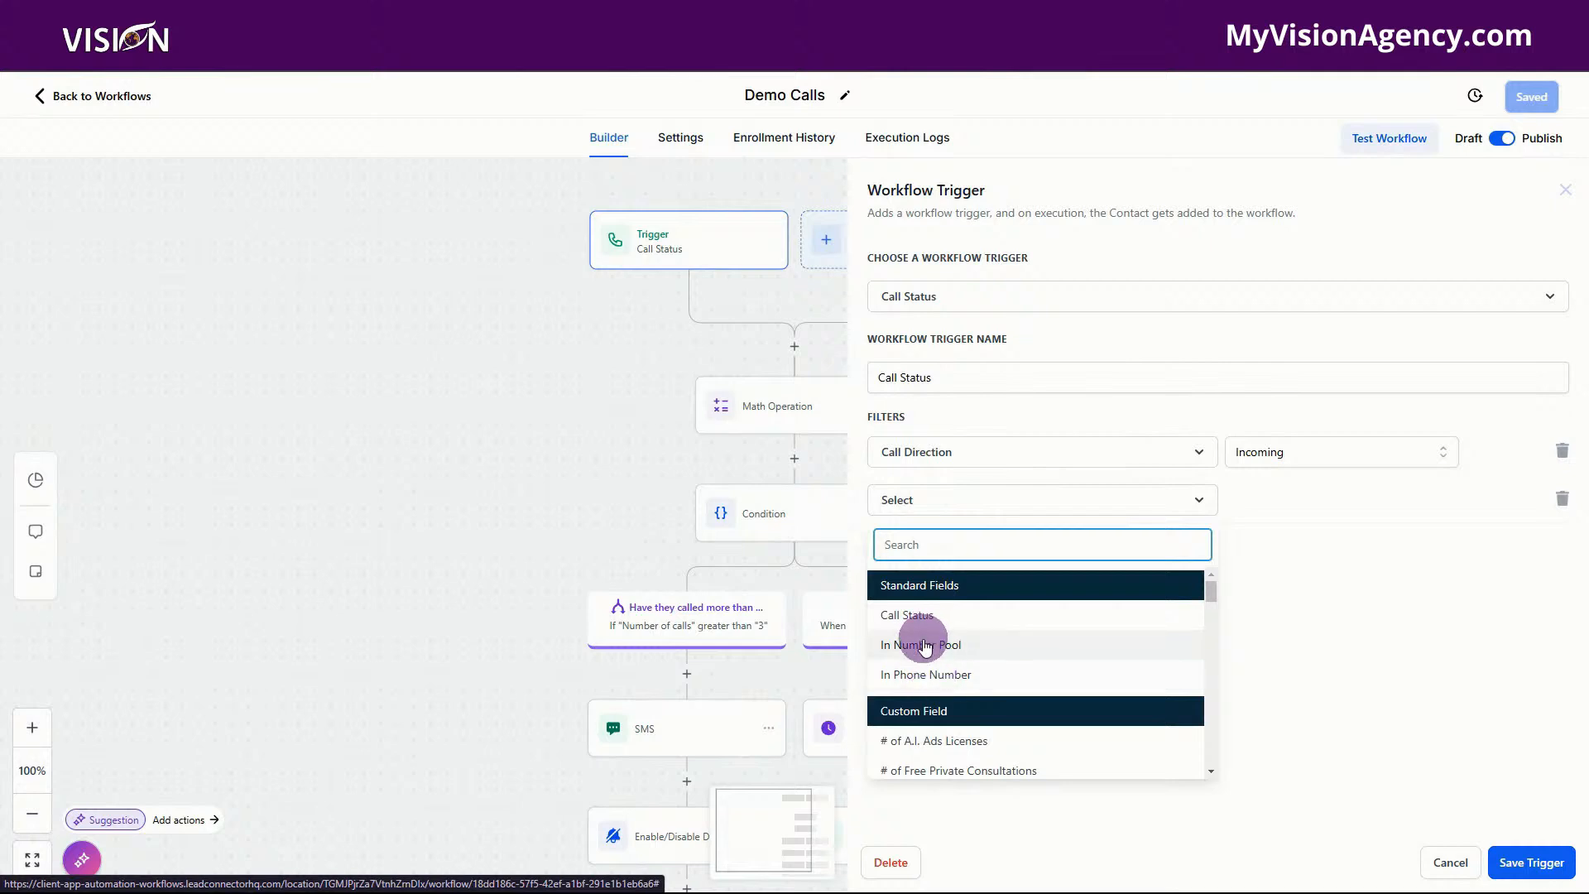
click(1450, 862)
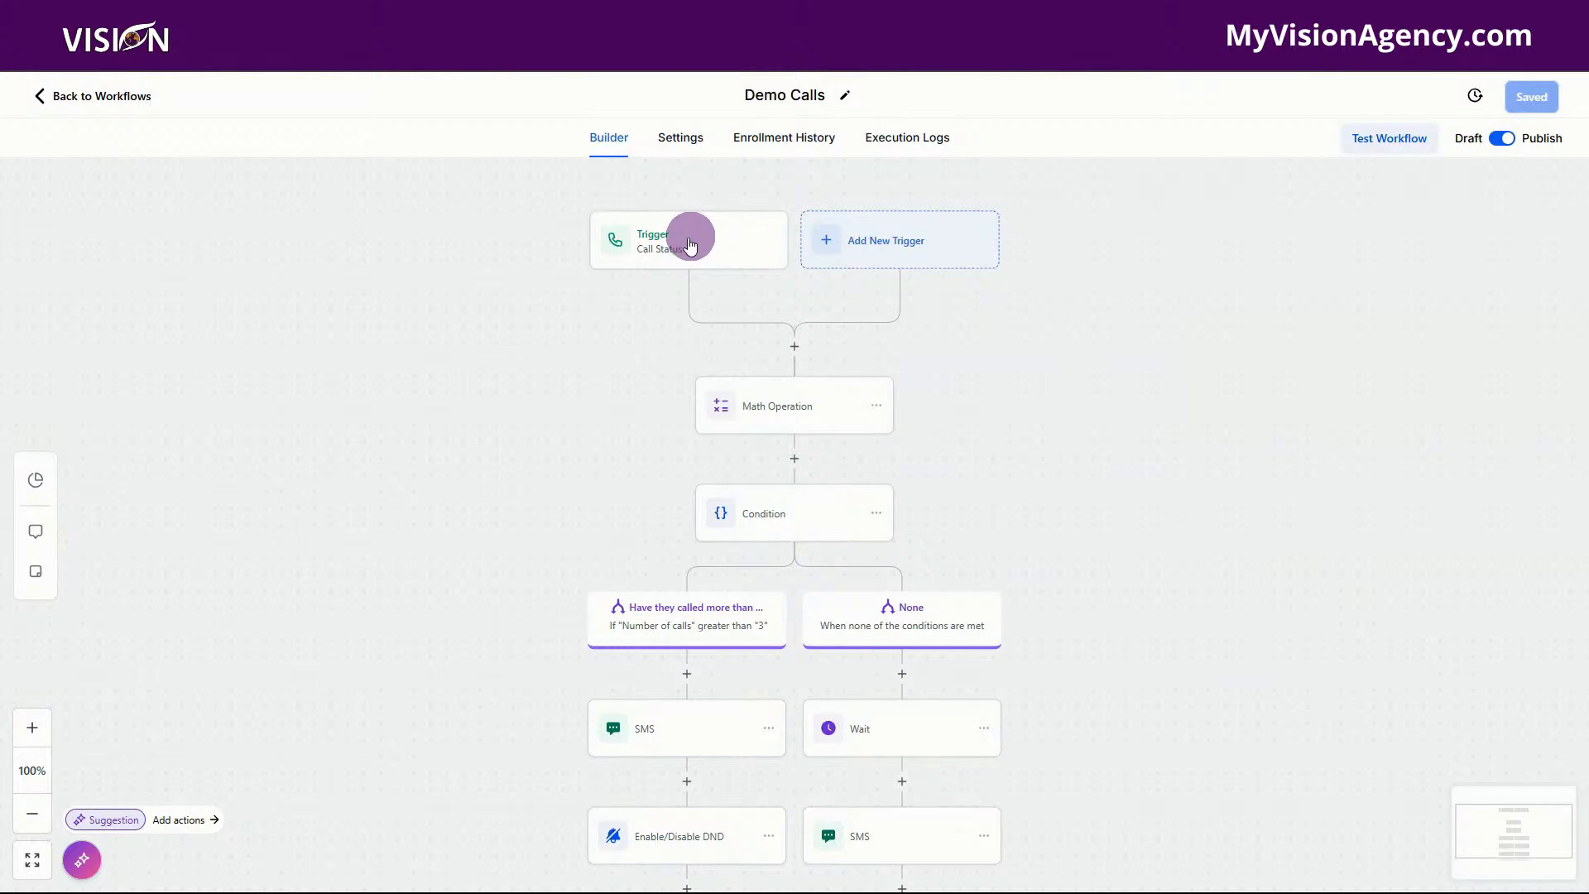
click(794, 407)
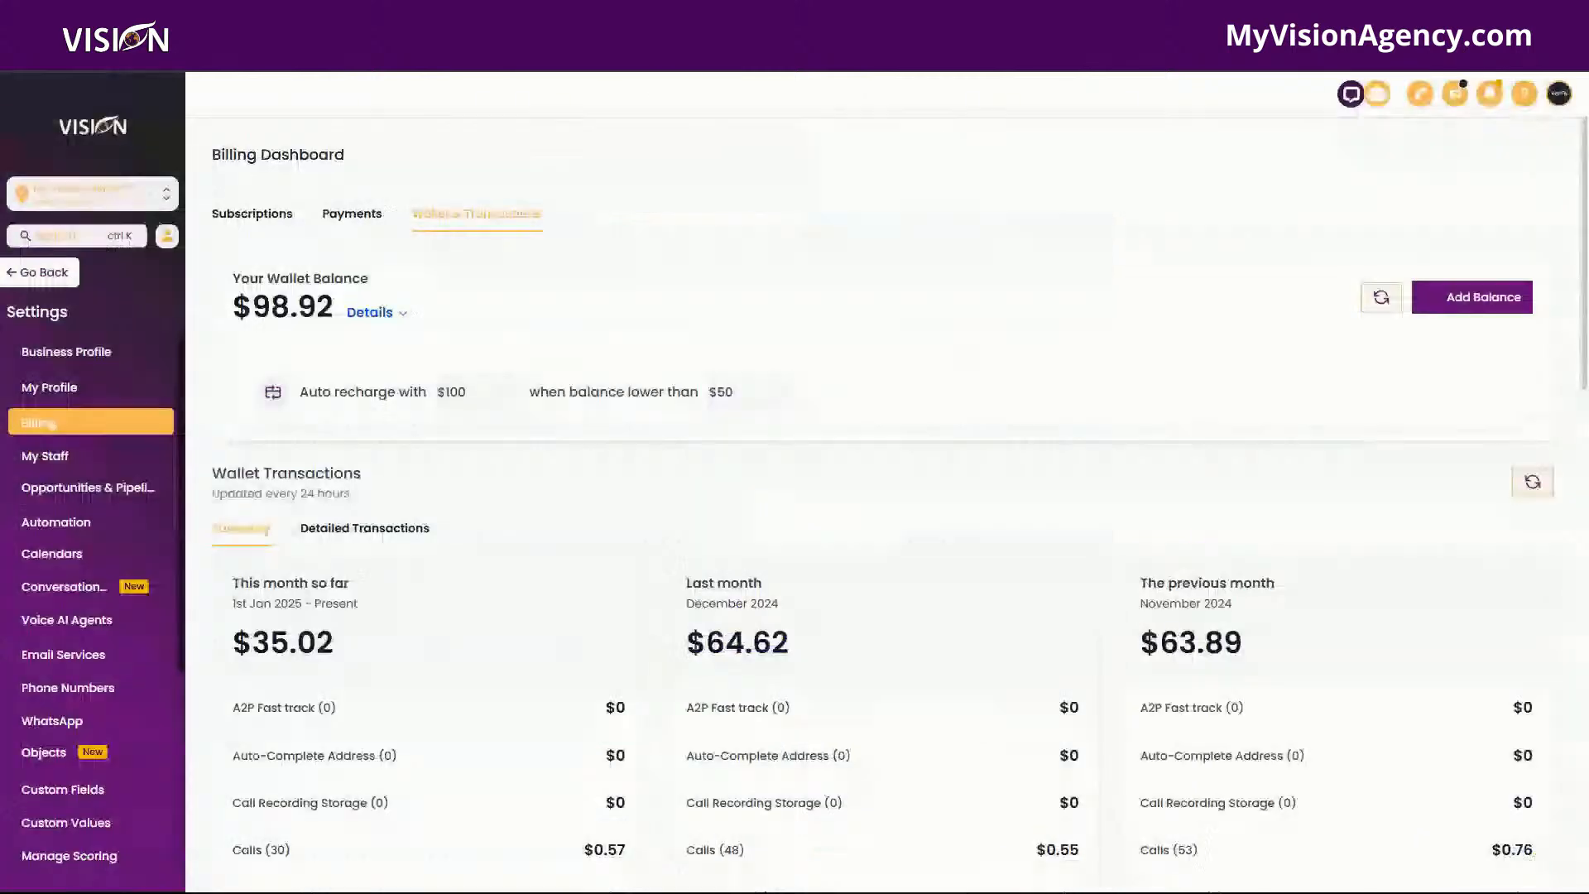
- Start a new custom field of the Number type in the custom fields settings
scroll(128, 716, down, 3)
scroll(128, 717, down, 1)
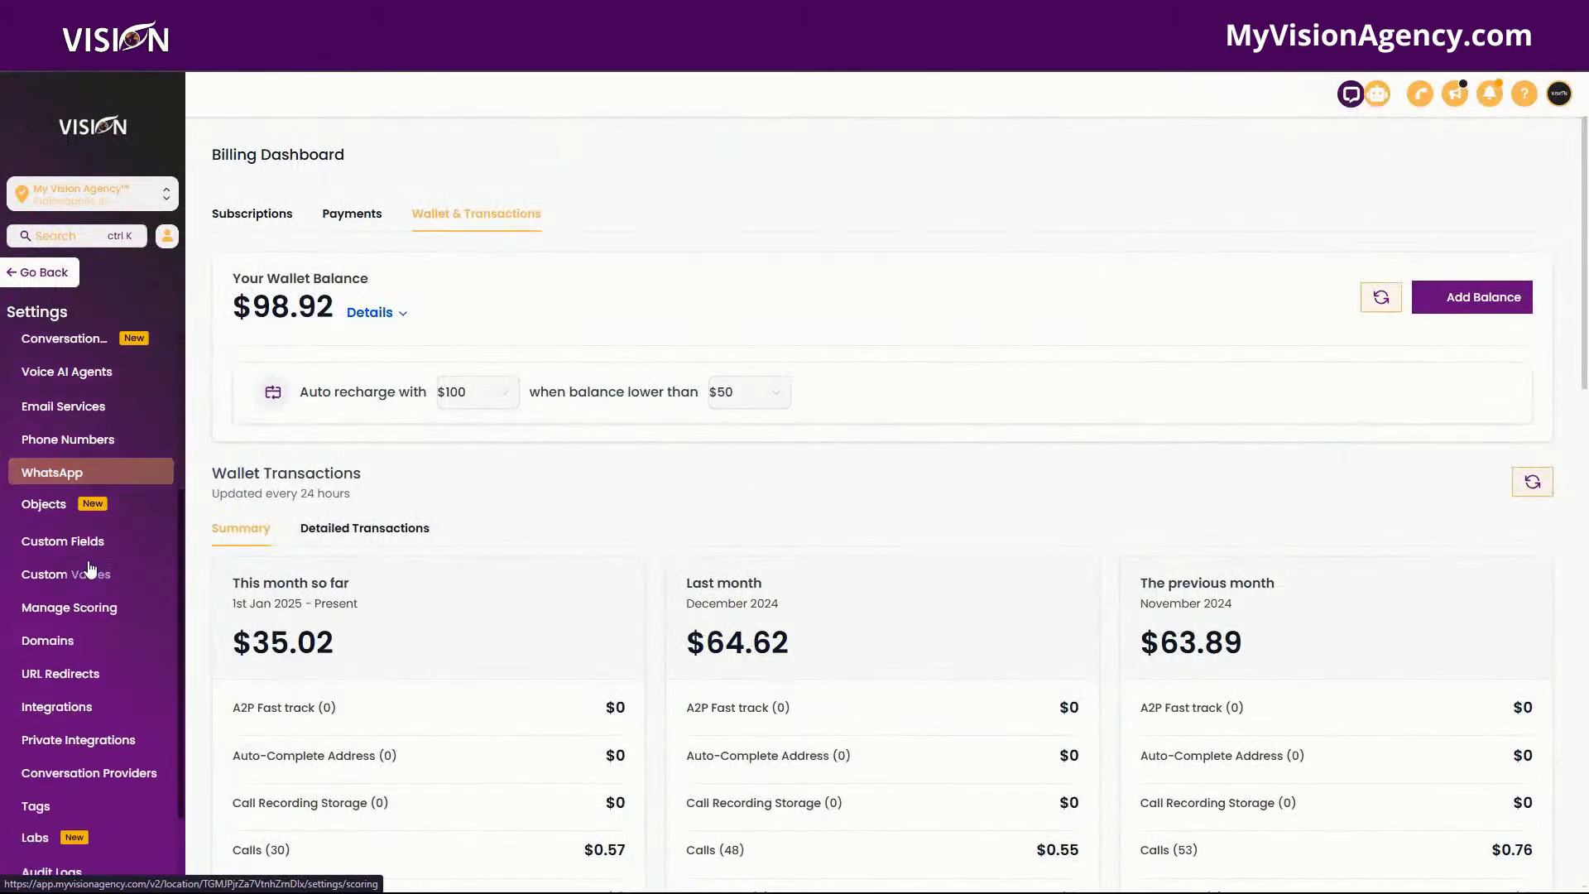
click(94, 547)
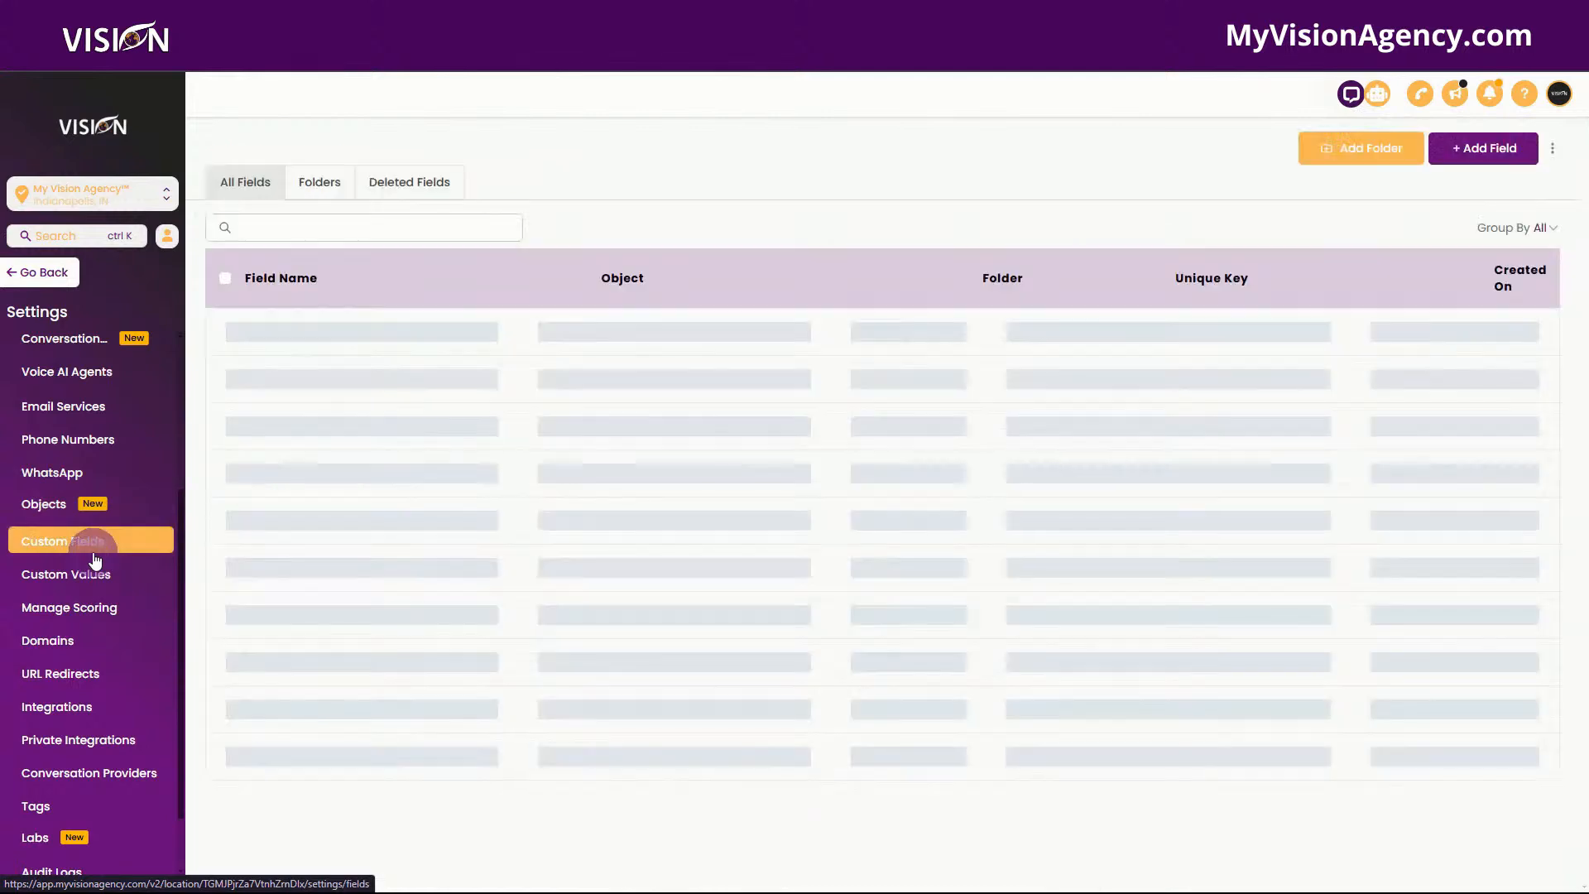
click(1477, 164)
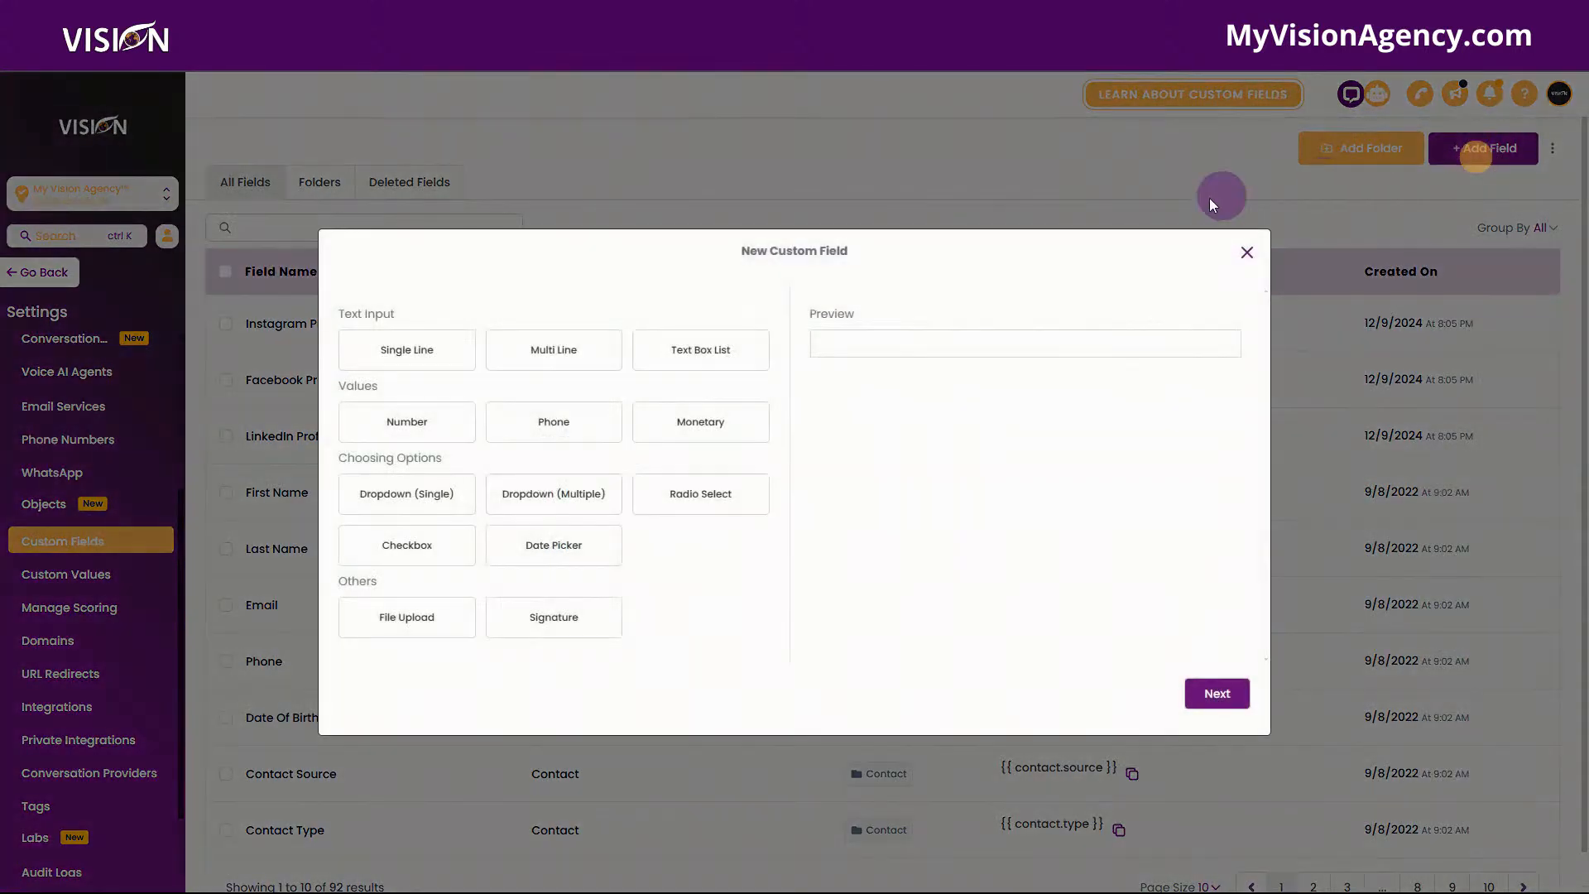
click(409, 426)
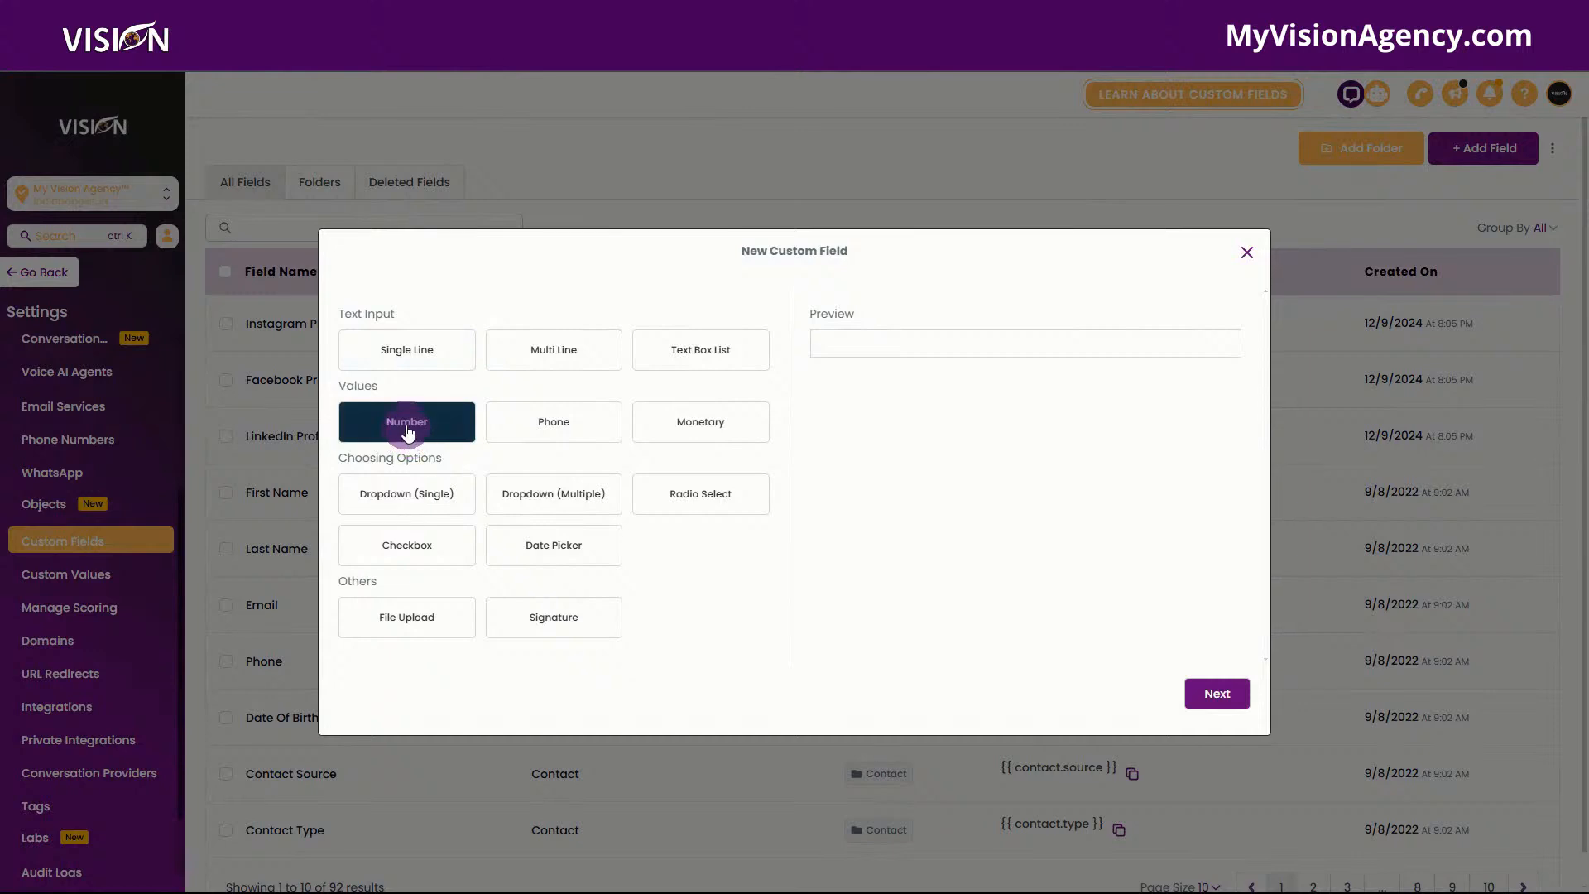
click(1216, 695)
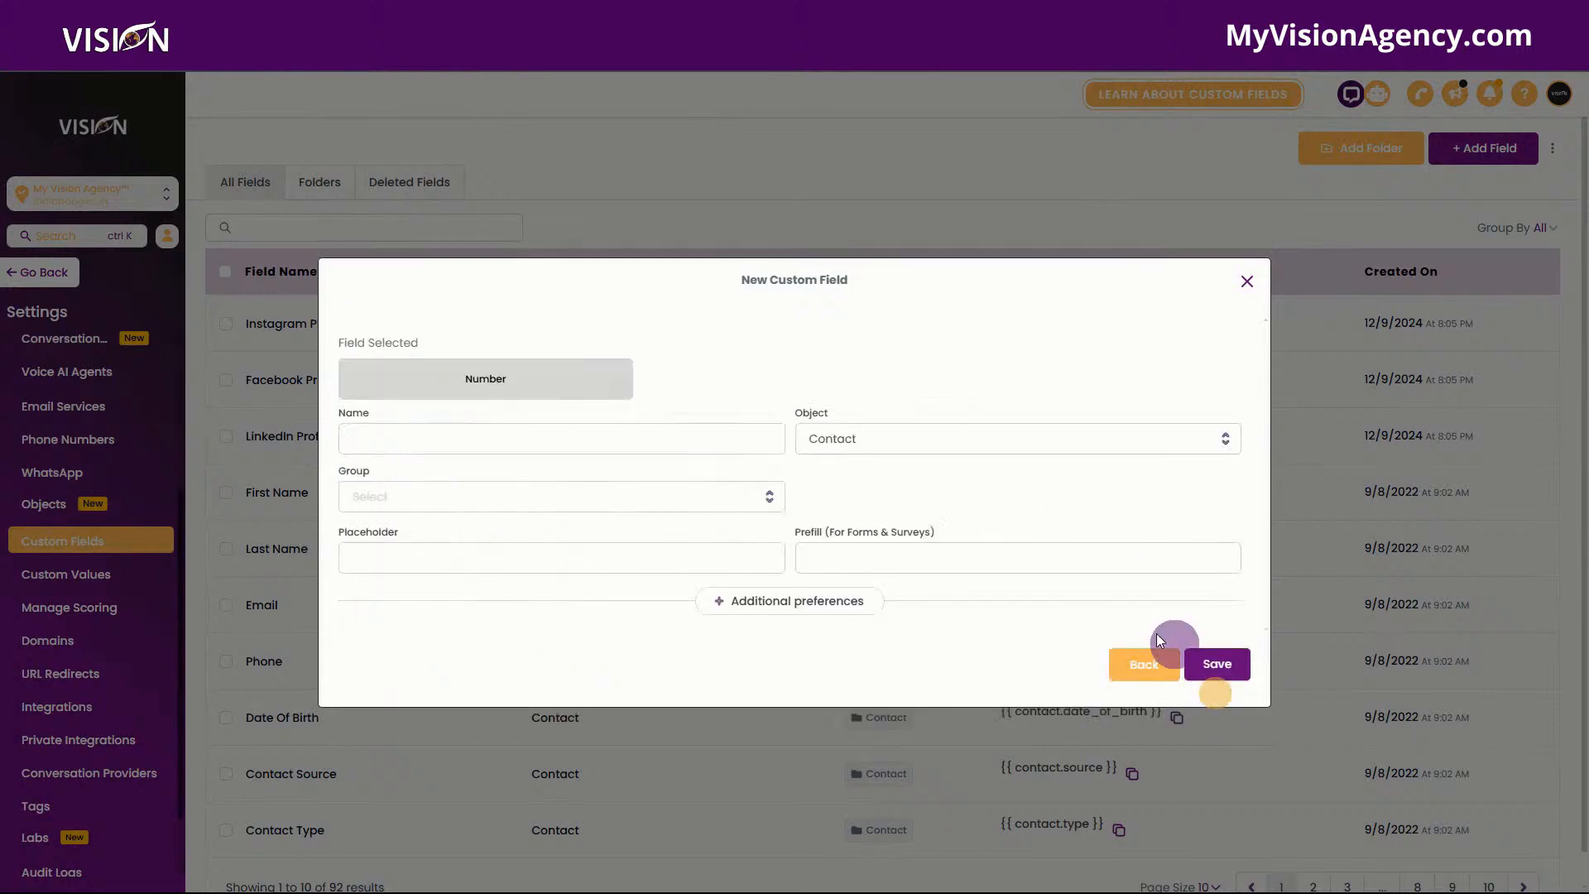
- Name the new contact field "# of demo calls" and assign it to the General Info group
click(498, 441)
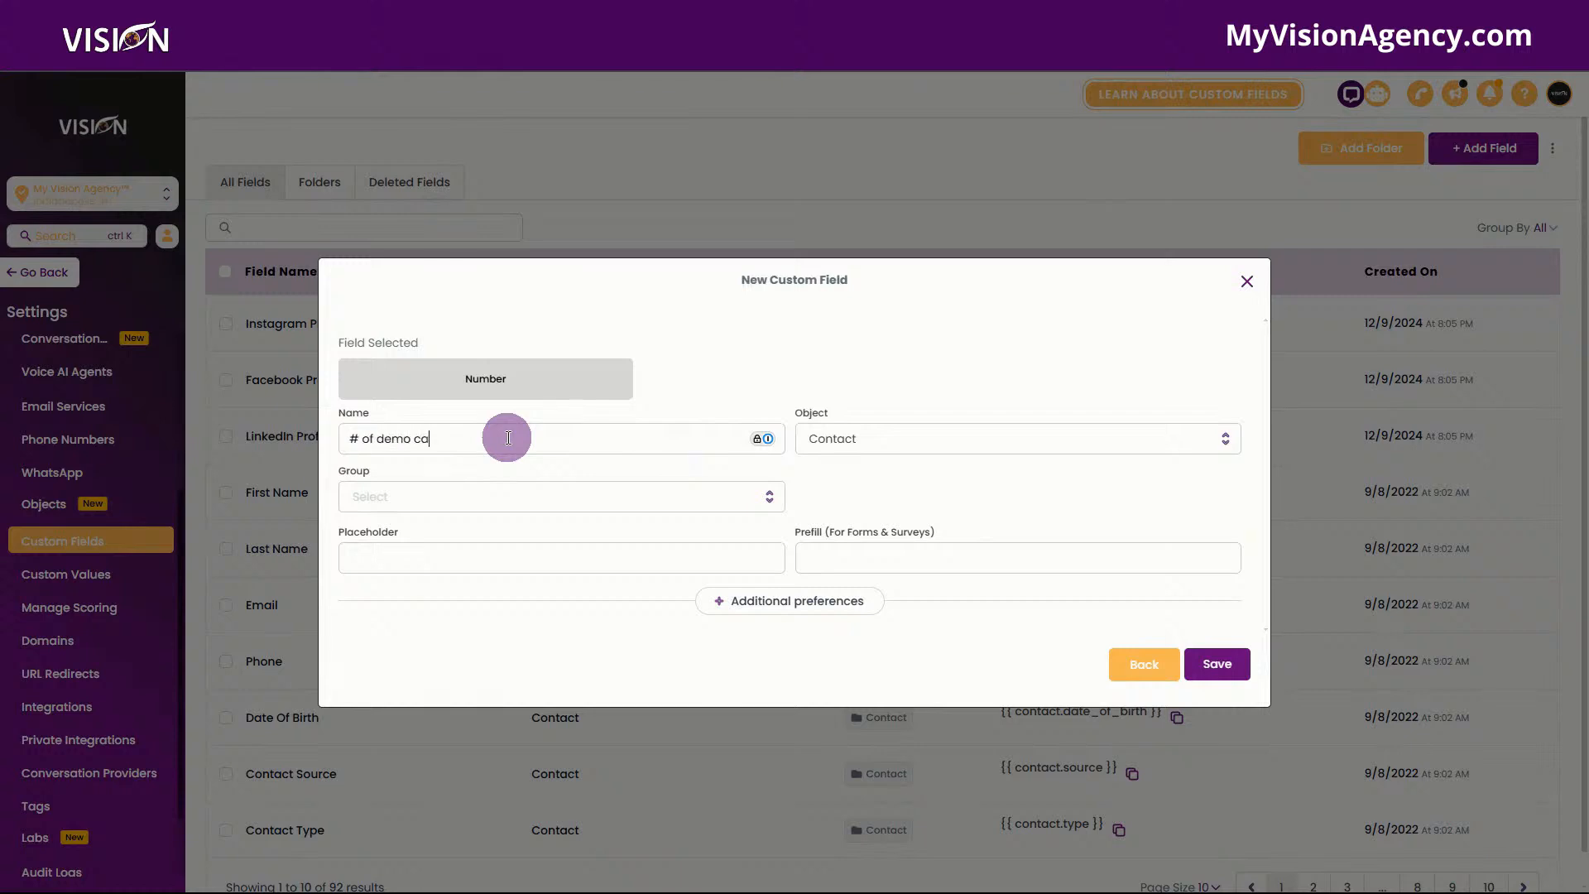
click(513, 495)
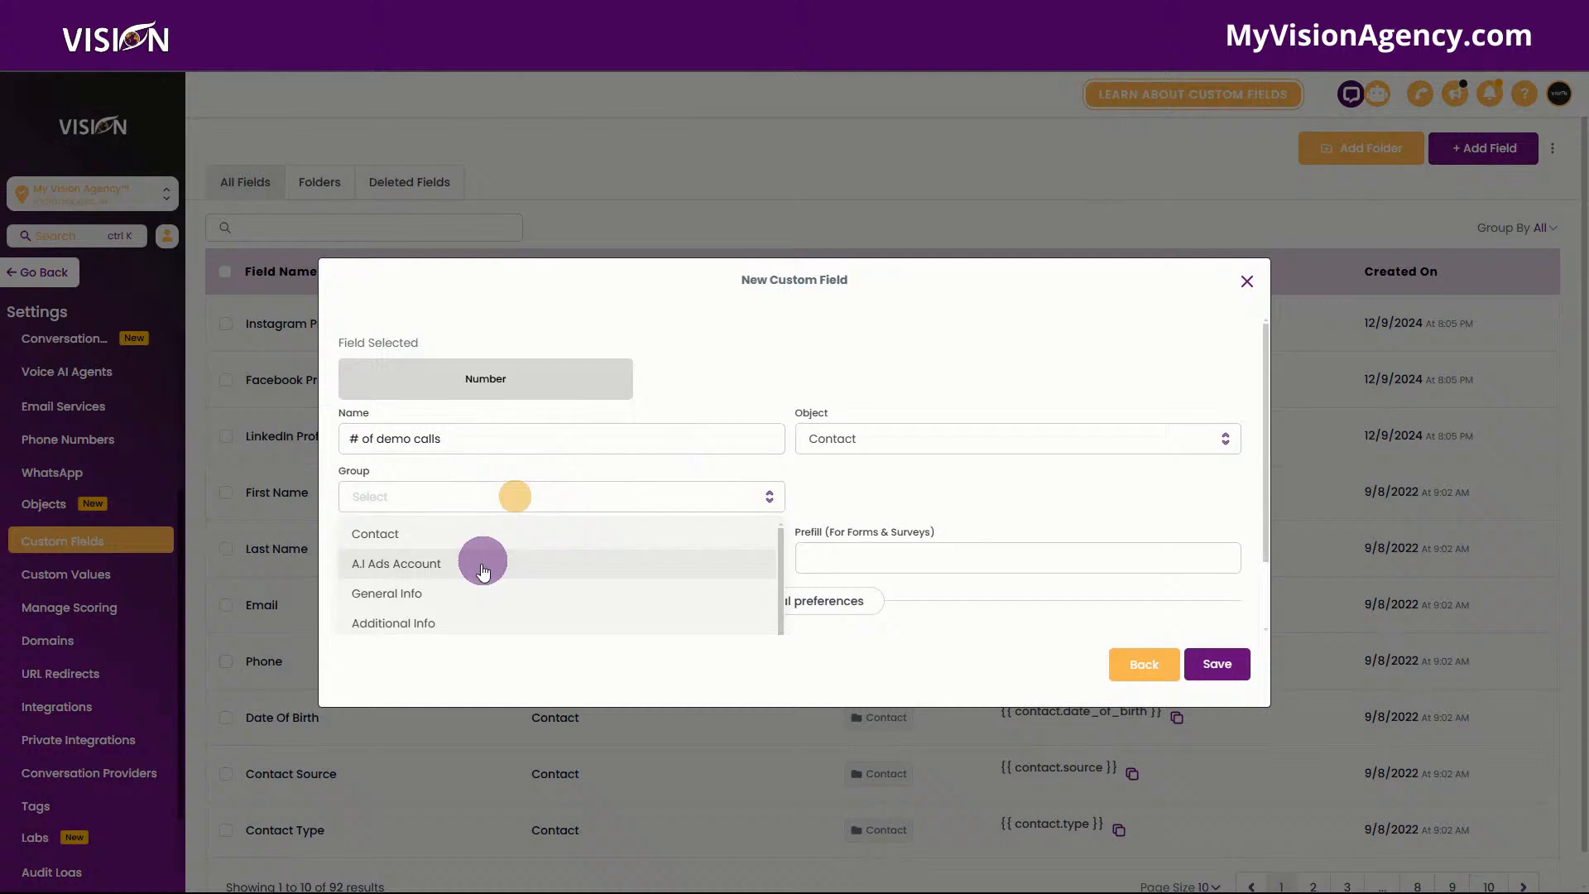
click(432, 596)
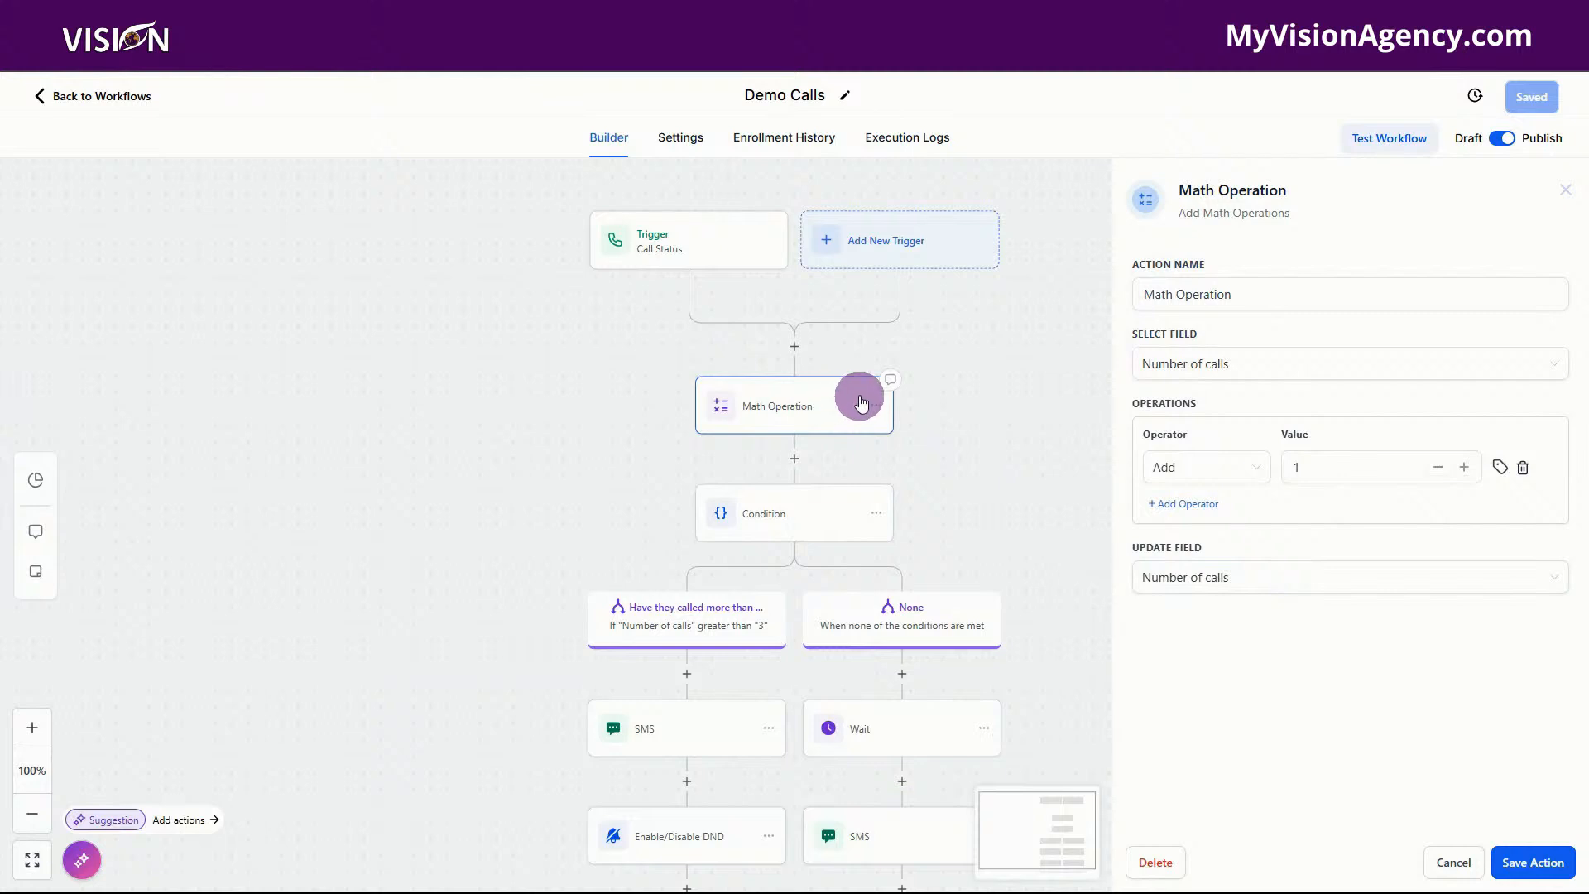
- Check the Math Operation action's selectable field categories, along with its operator and value settings
click(1223, 365)
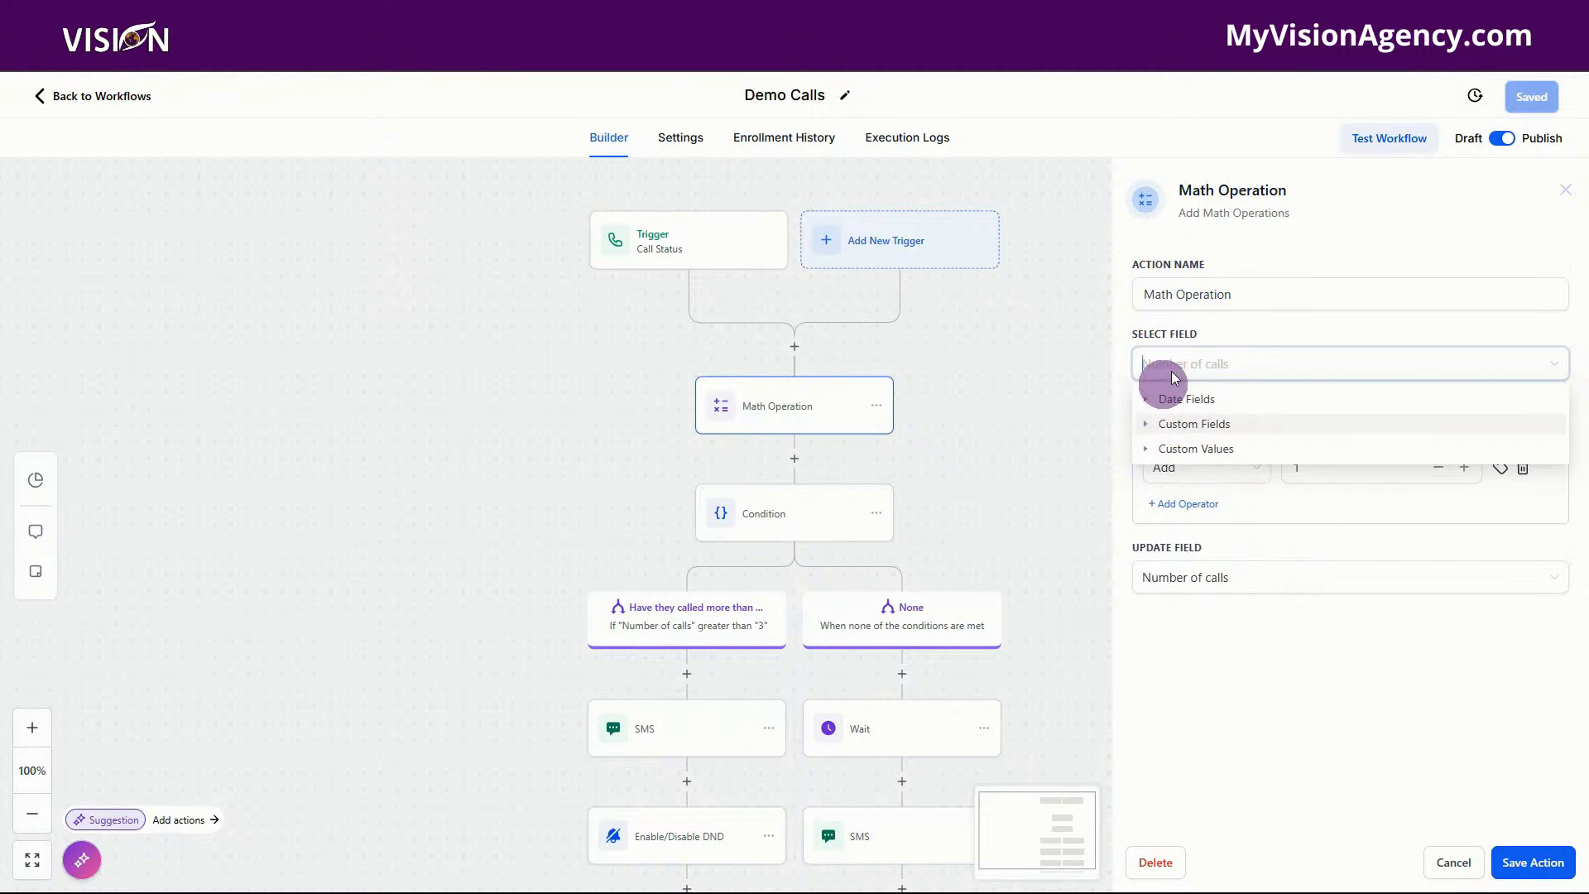
click(1219, 325)
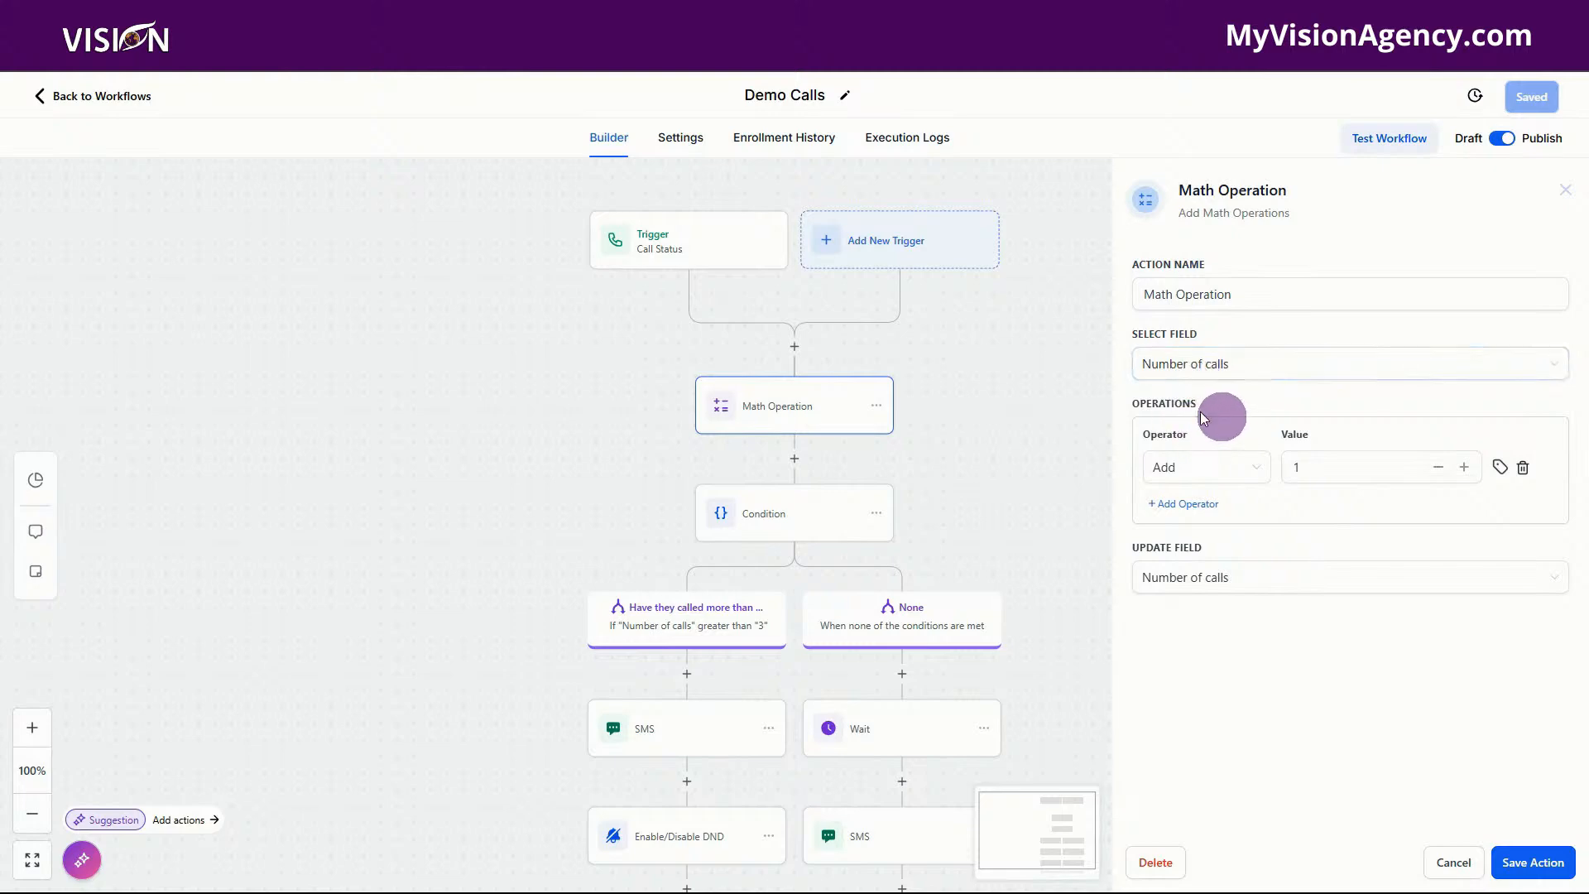
click(1320, 460)
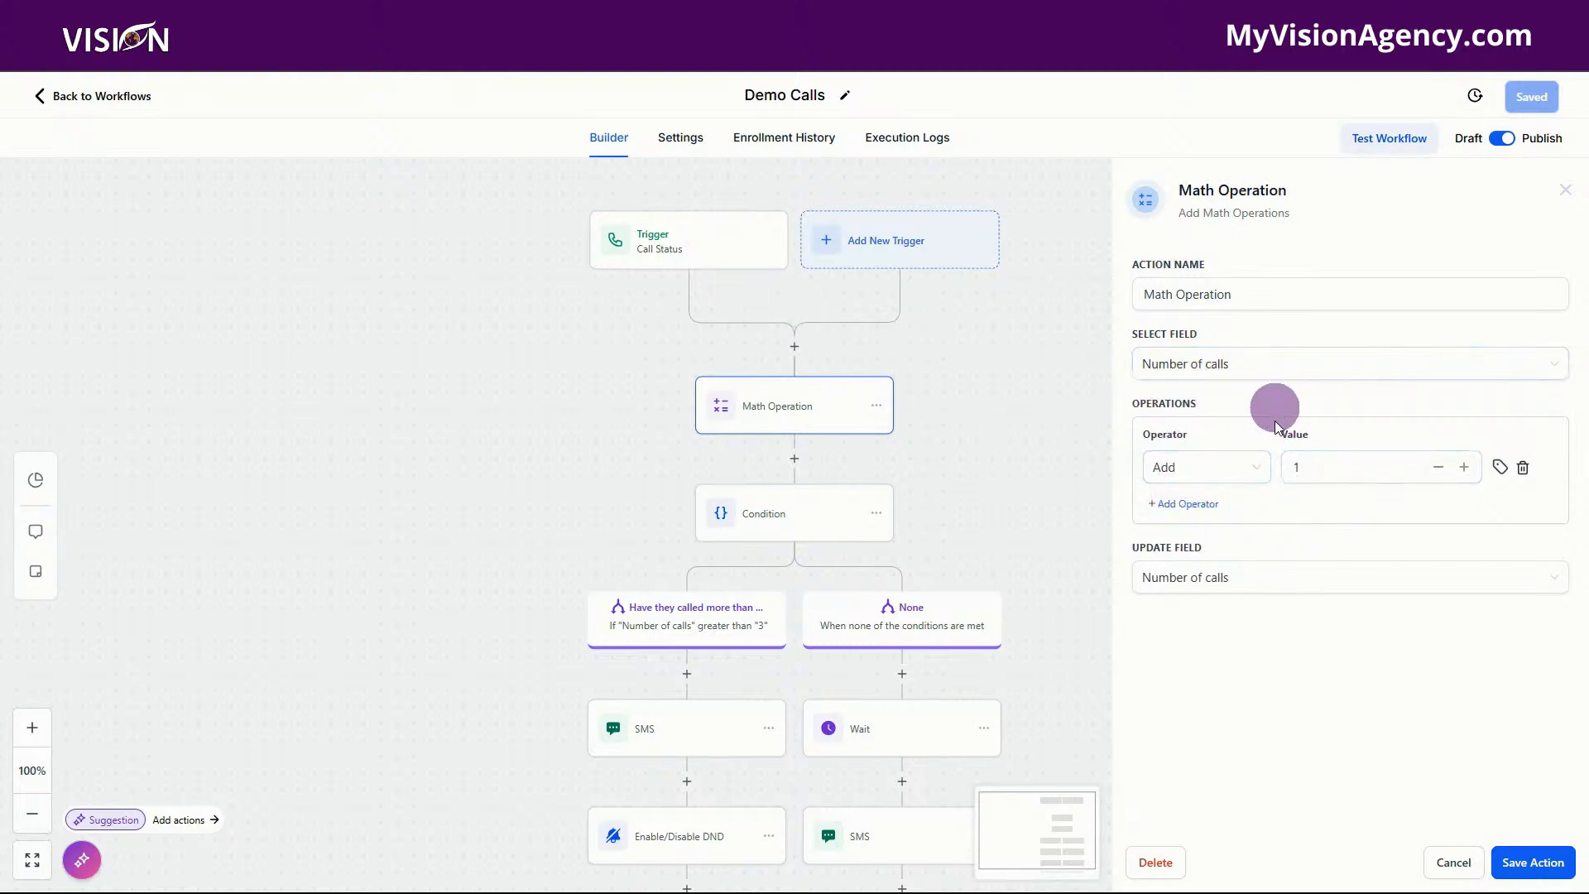
click(1314, 460)
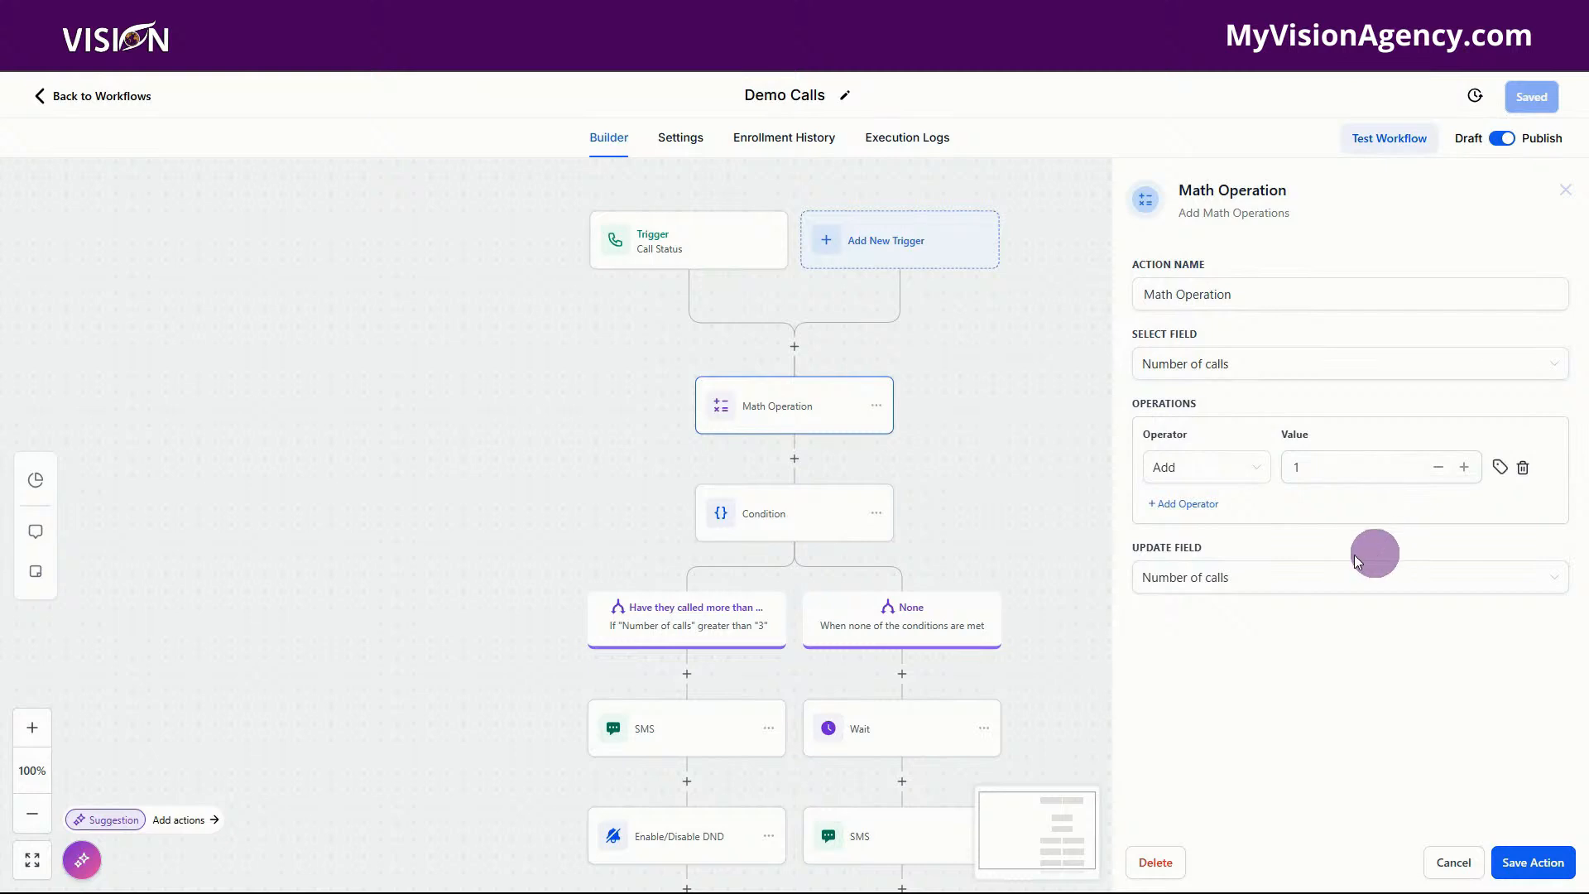
- Review the Condition action's branch name, call-count rule and None branch, leaving the action without saving
click(802, 519)
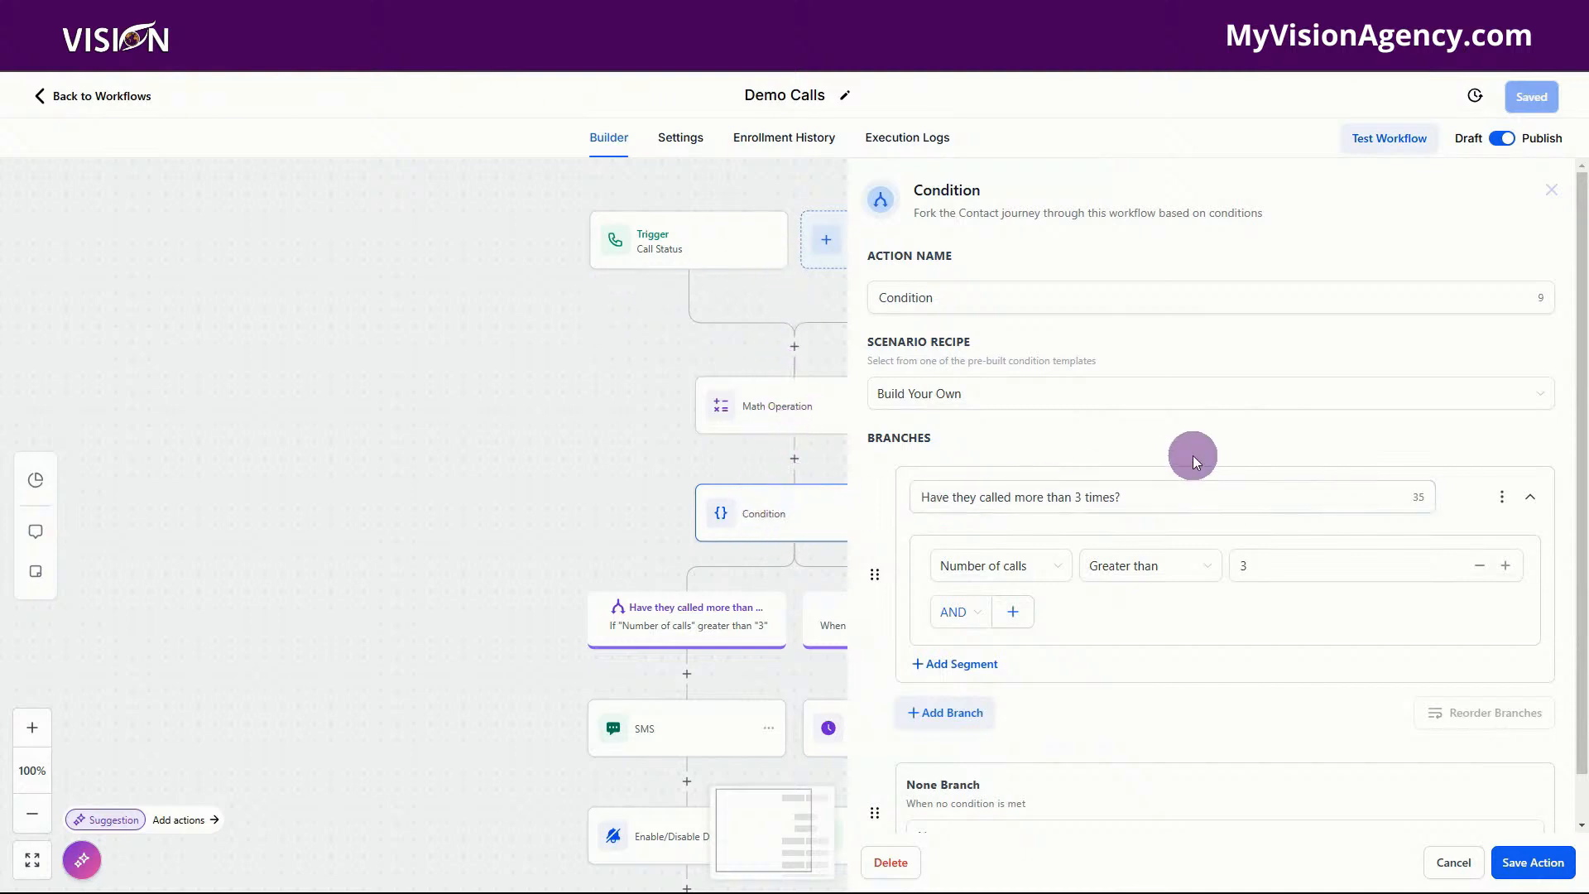
scroll(1199, 423, down, 1)
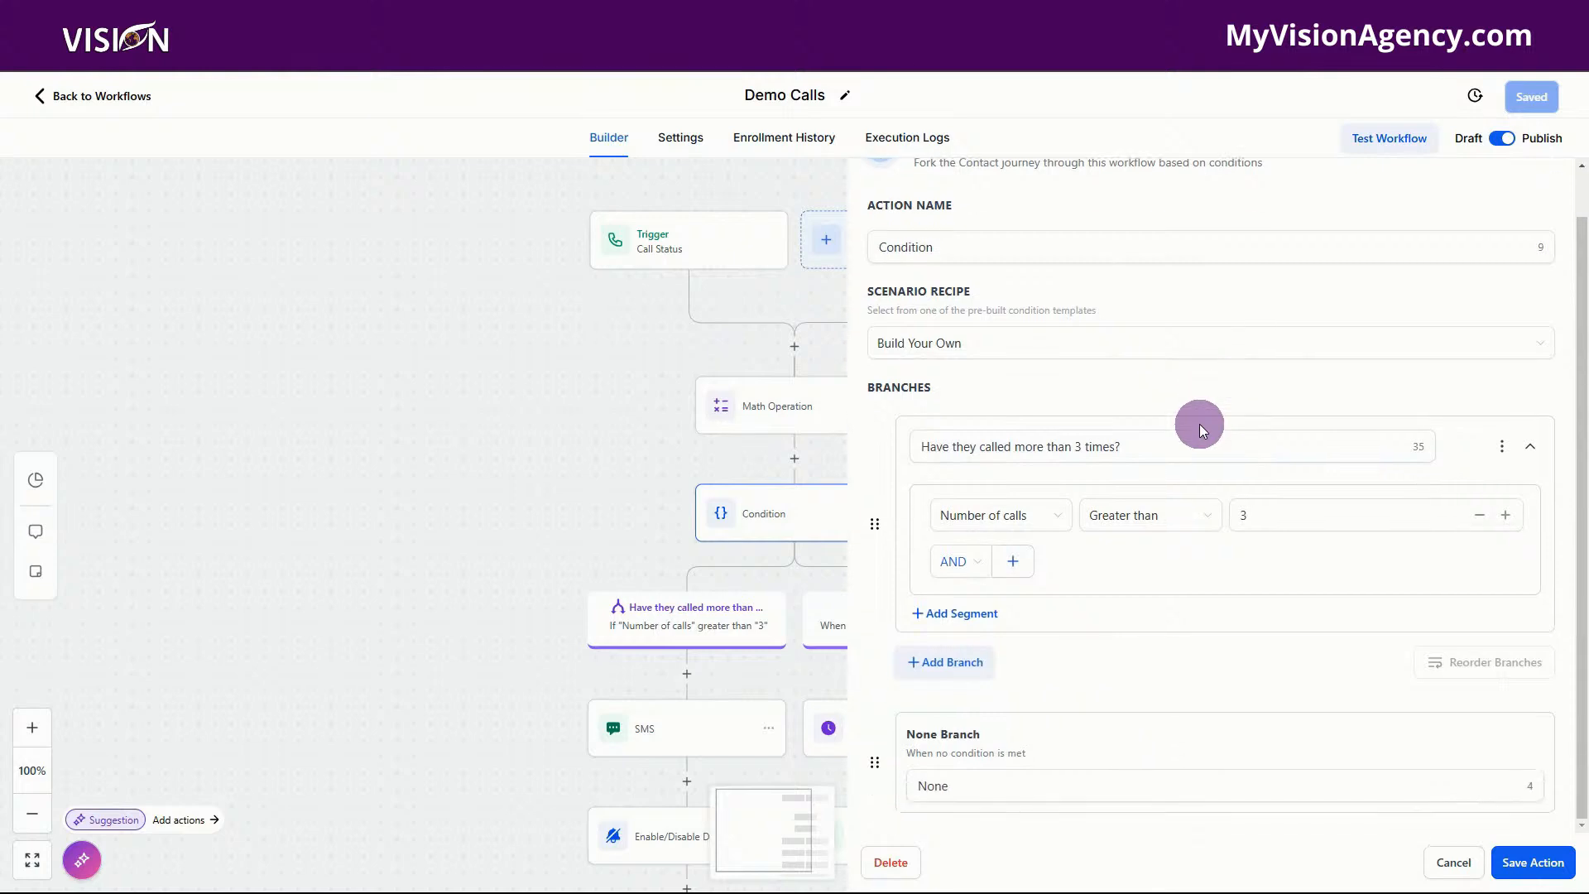
click(1137, 447)
drag(1139, 449, 916, 451)
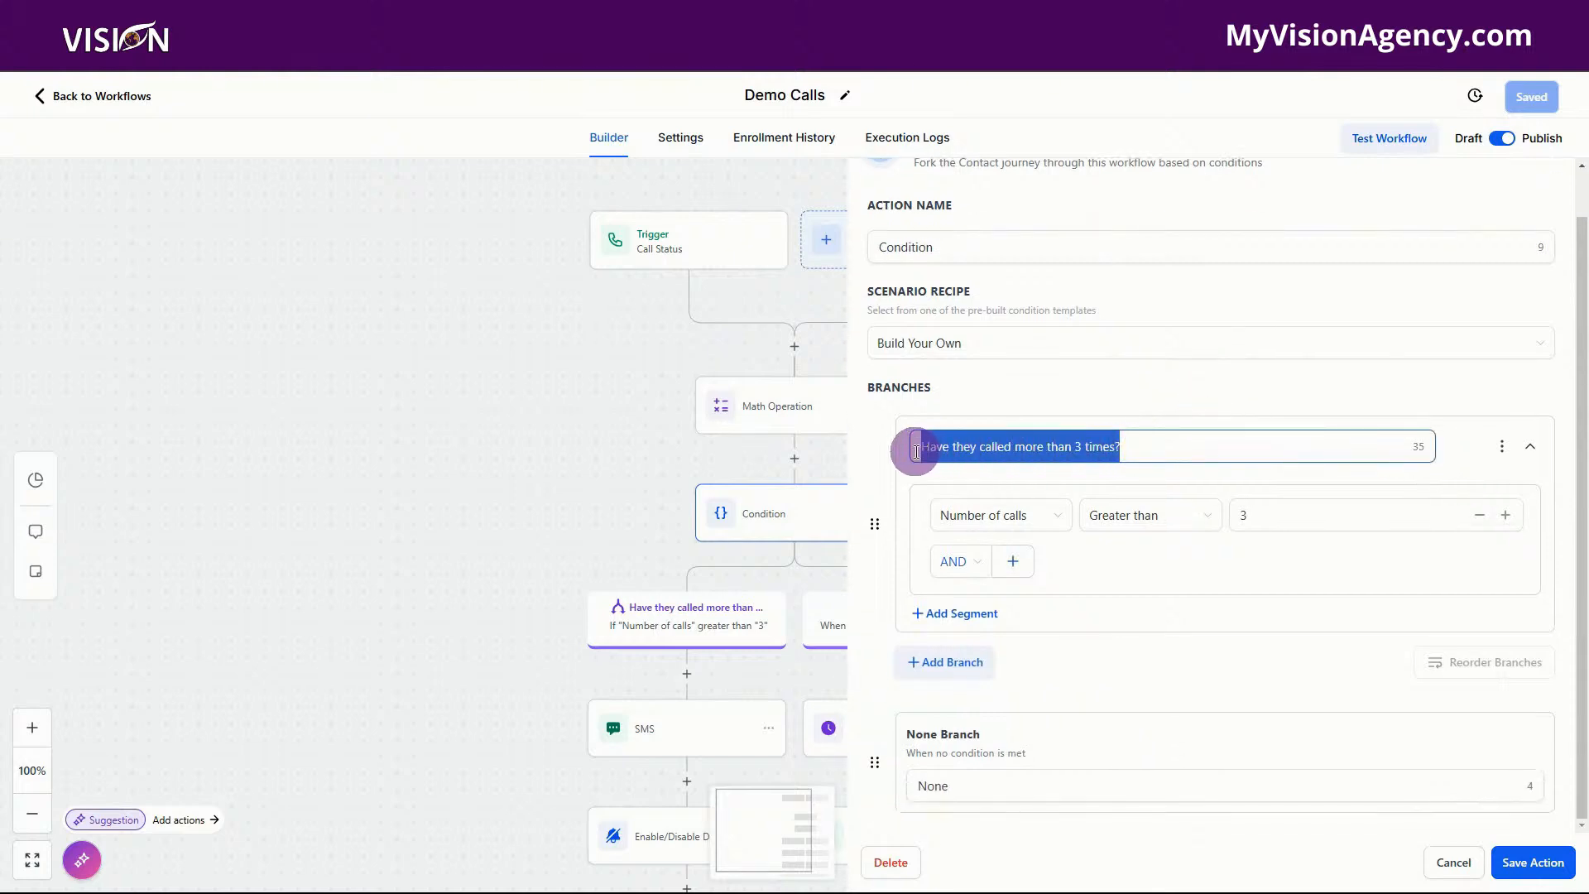
click(900, 494)
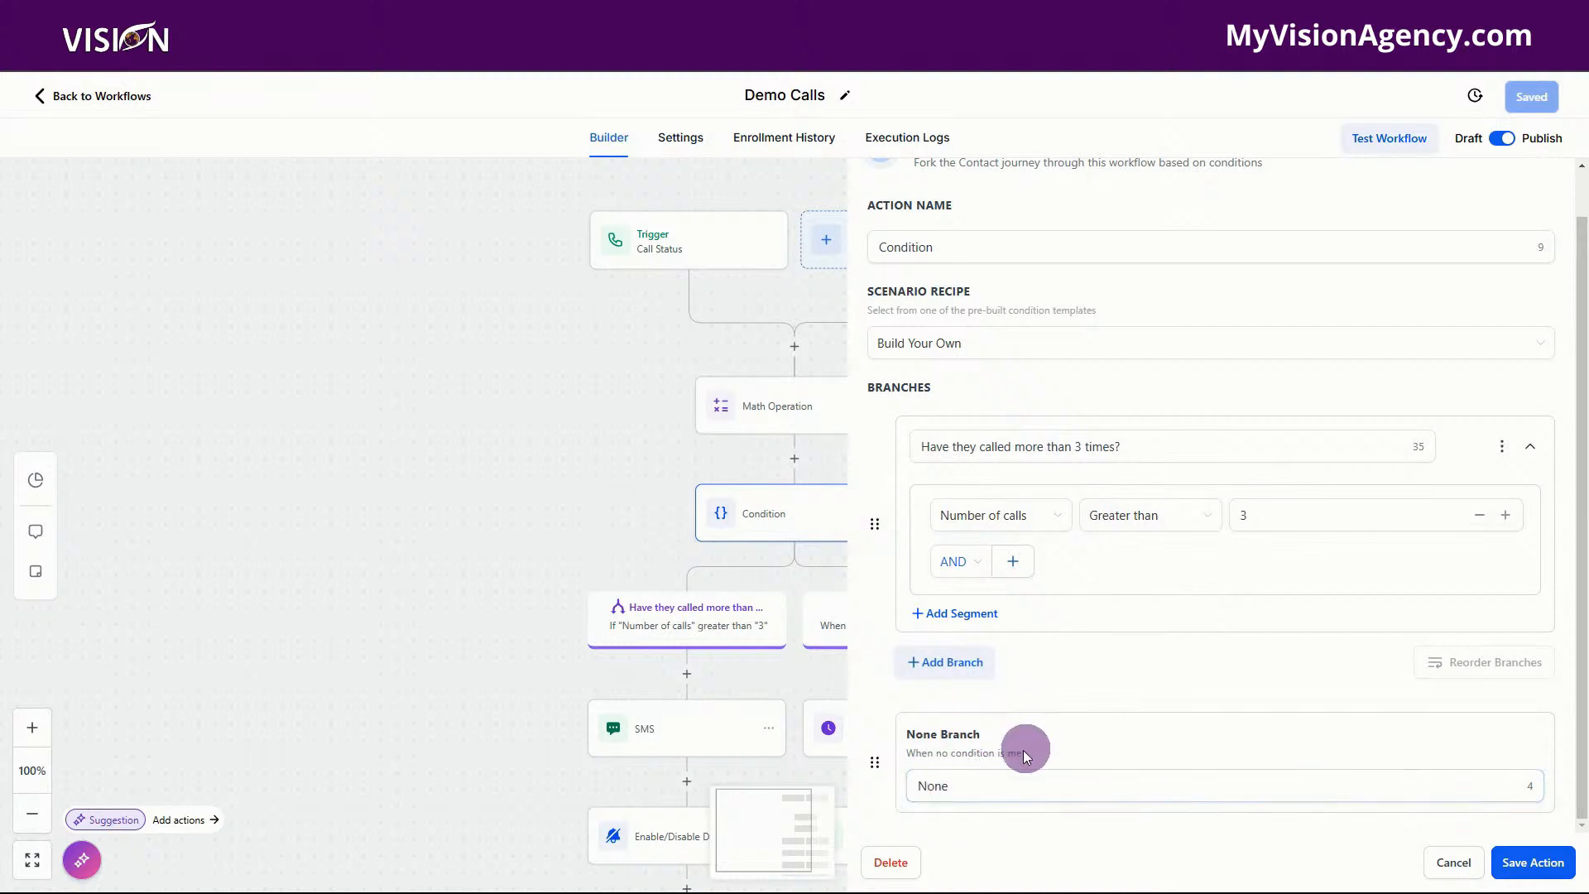
click(1456, 866)
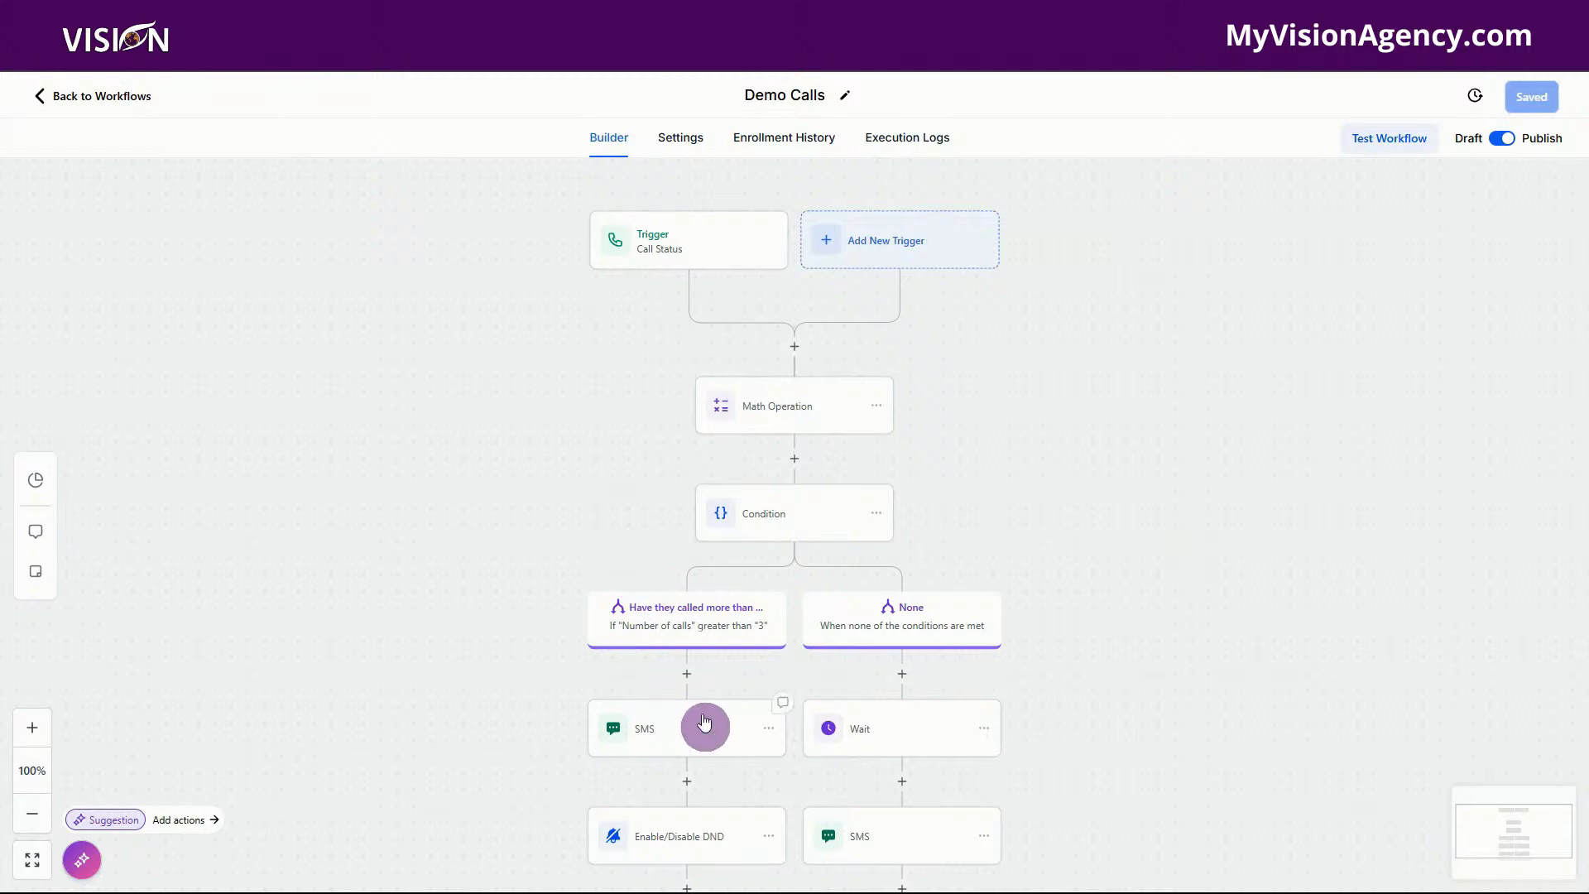
- Read the expired-demo SMS message's registration link and HELP sentence, and save the action
click(665, 740)
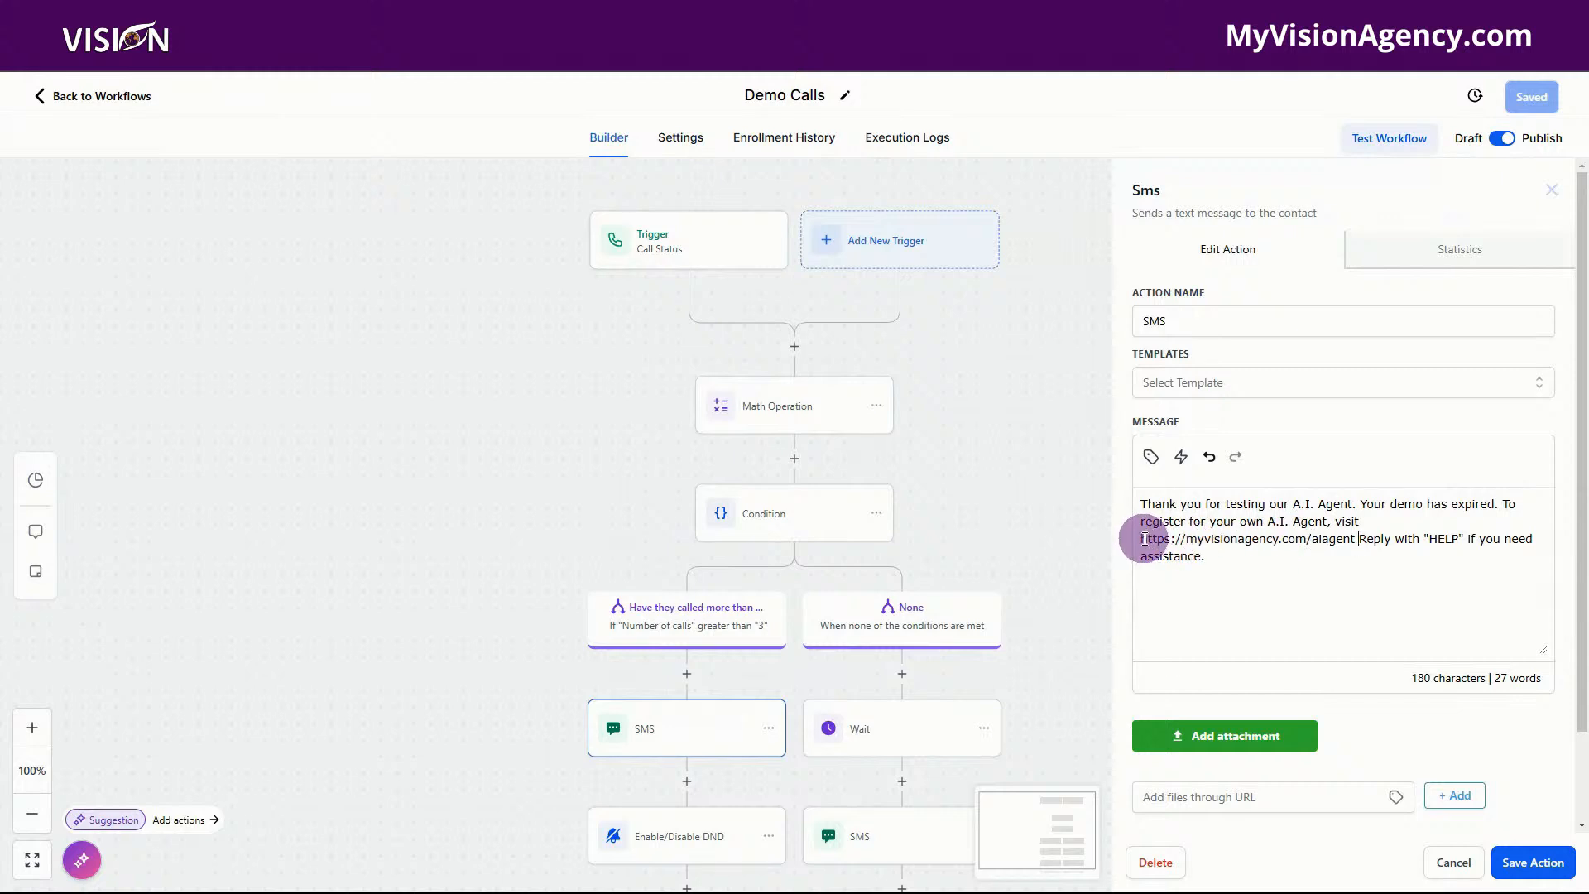
drag(1144, 539, 1365, 534)
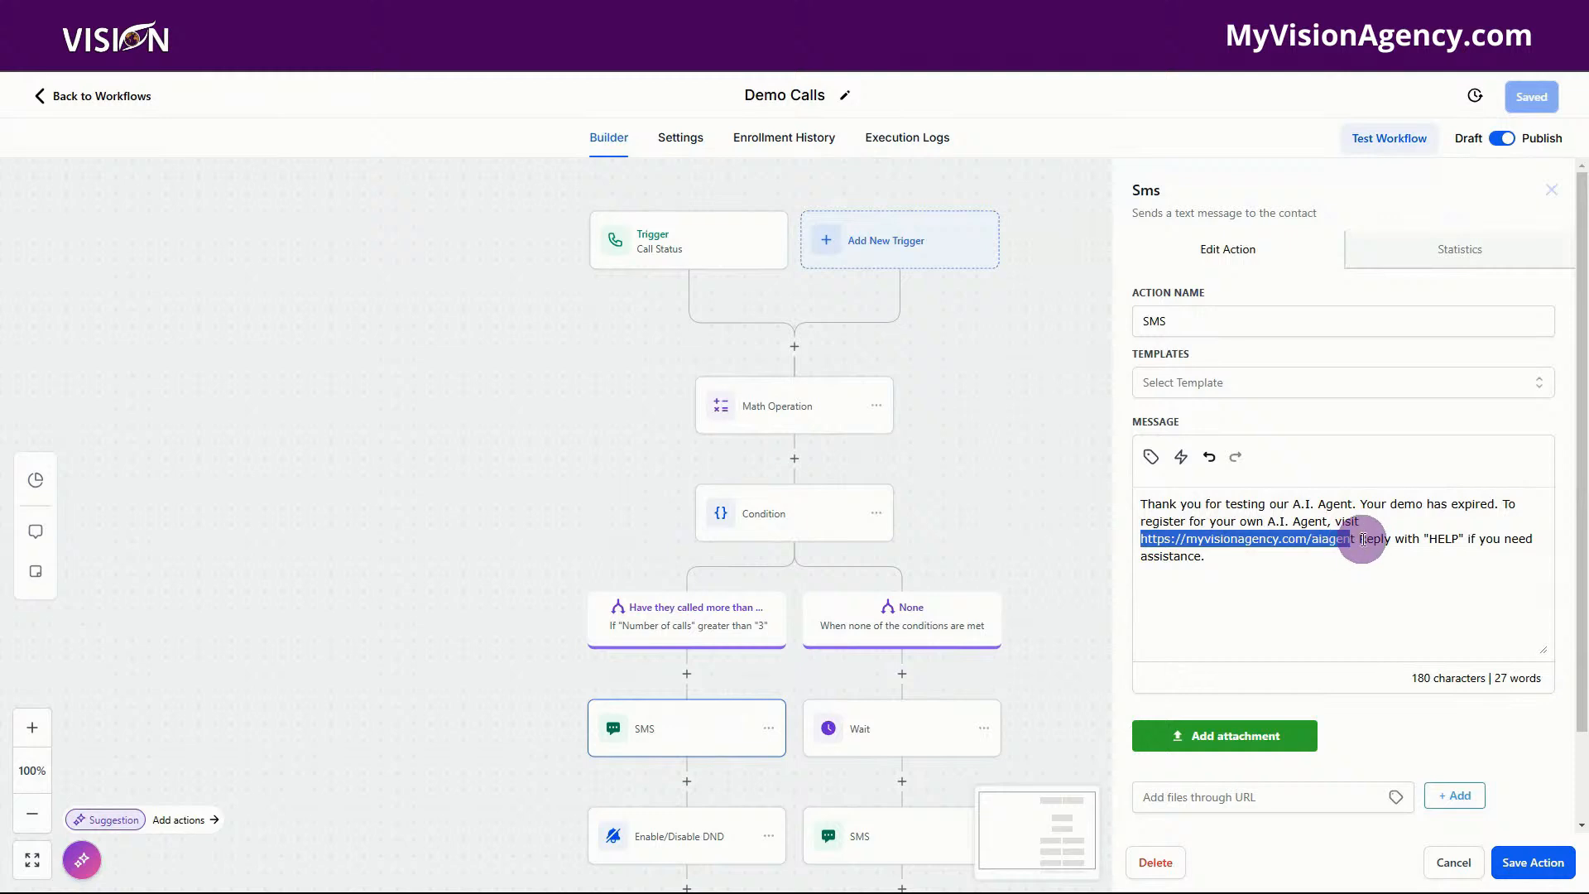
click(1364, 538)
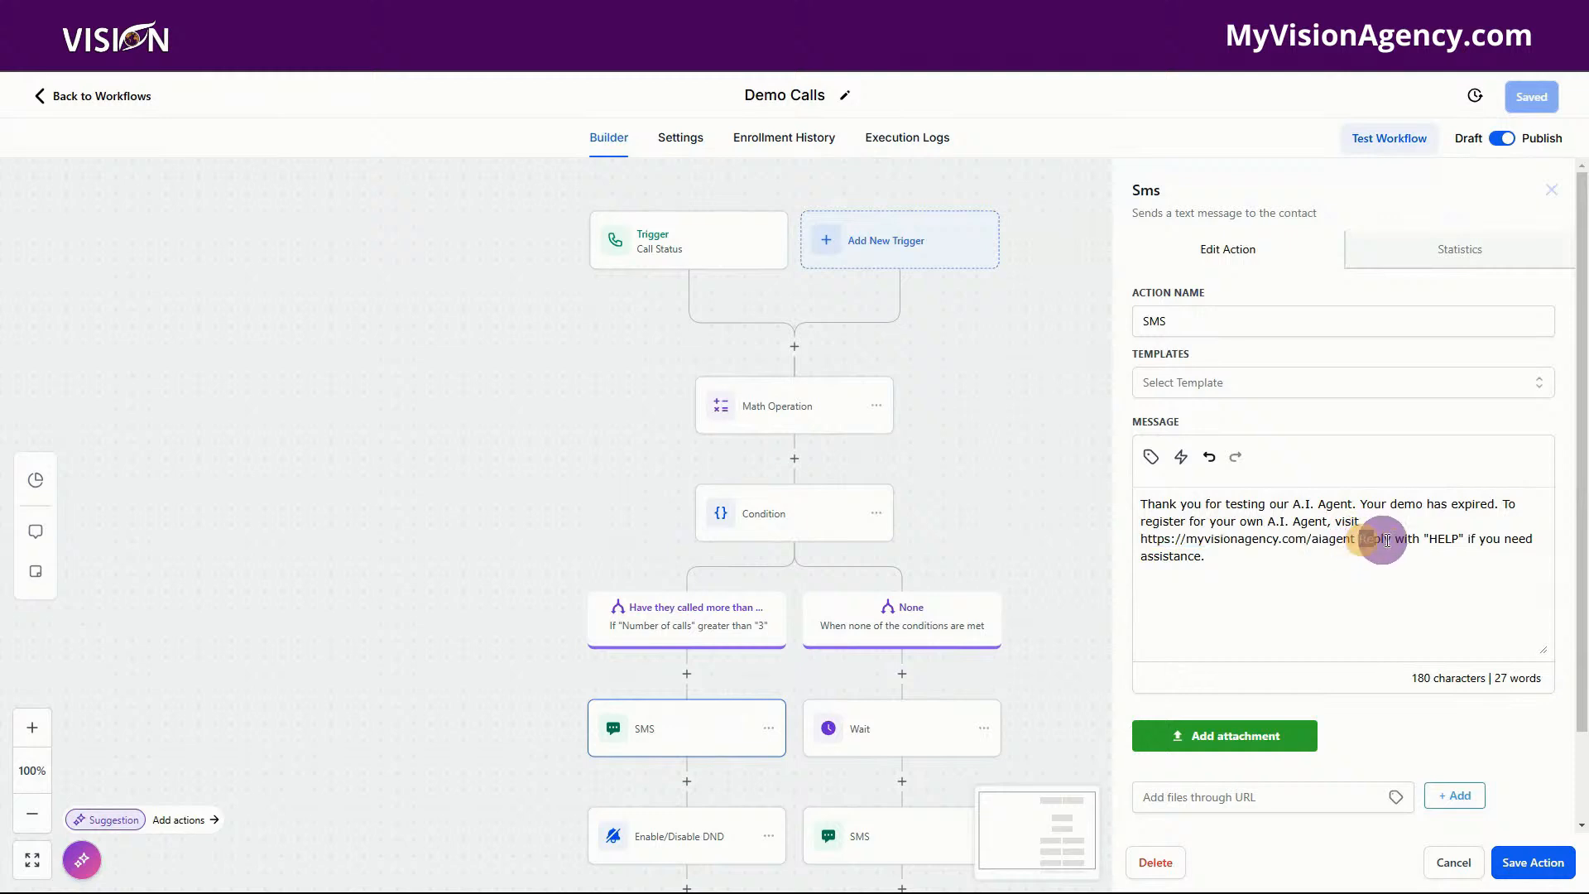
drag(1387, 541, 1522, 550)
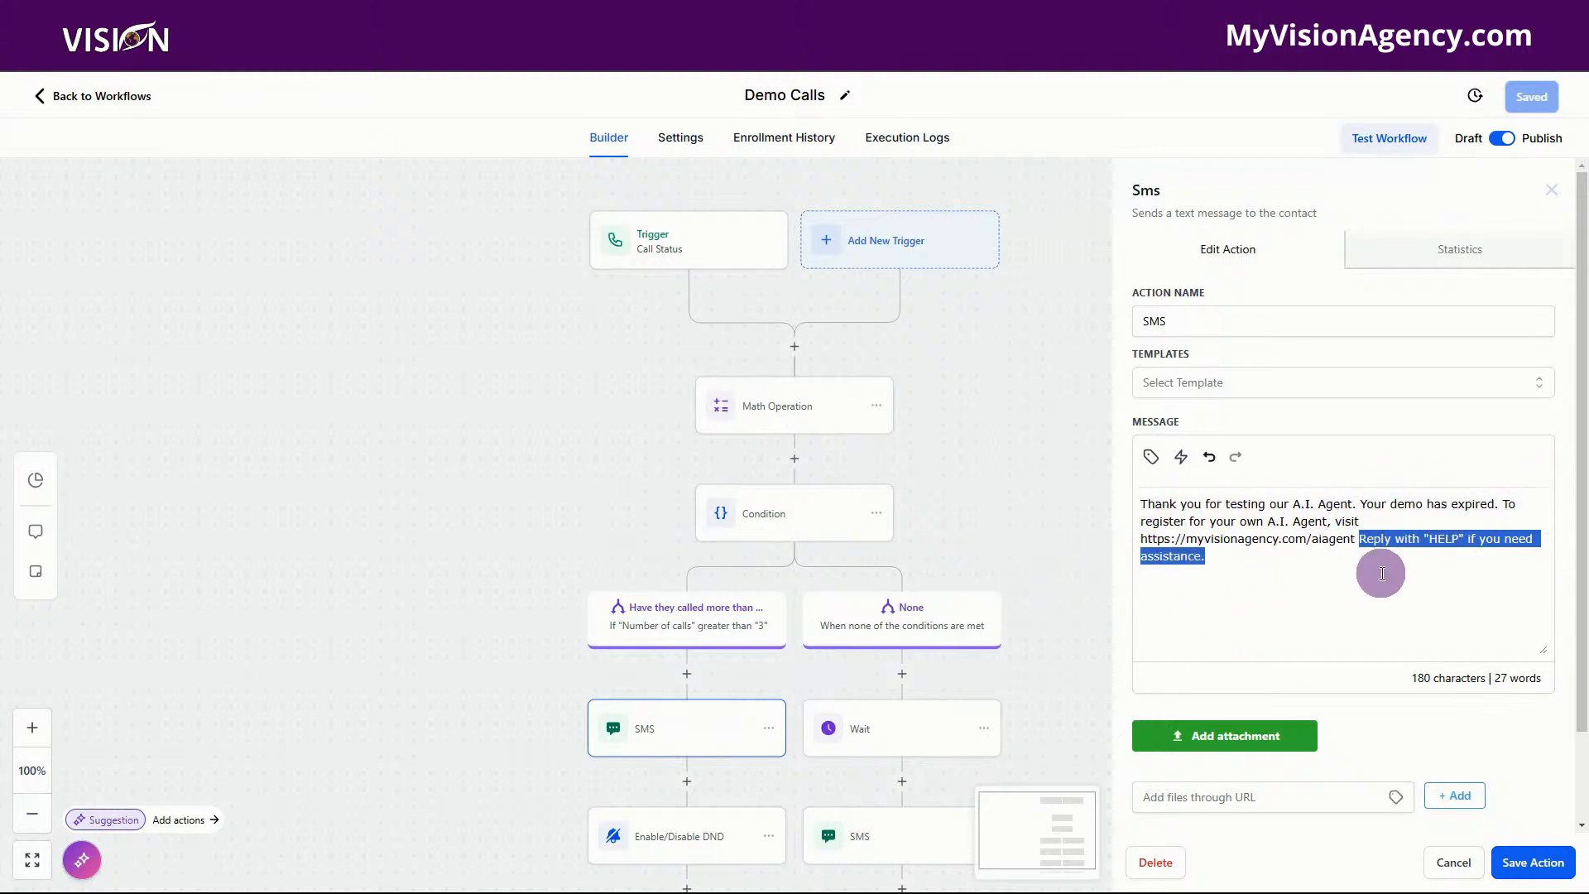
click(1528, 864)
- Inspect the Enable/Disable DND action's available channels and leave it without saving
scroll(907, 692, down, 1)
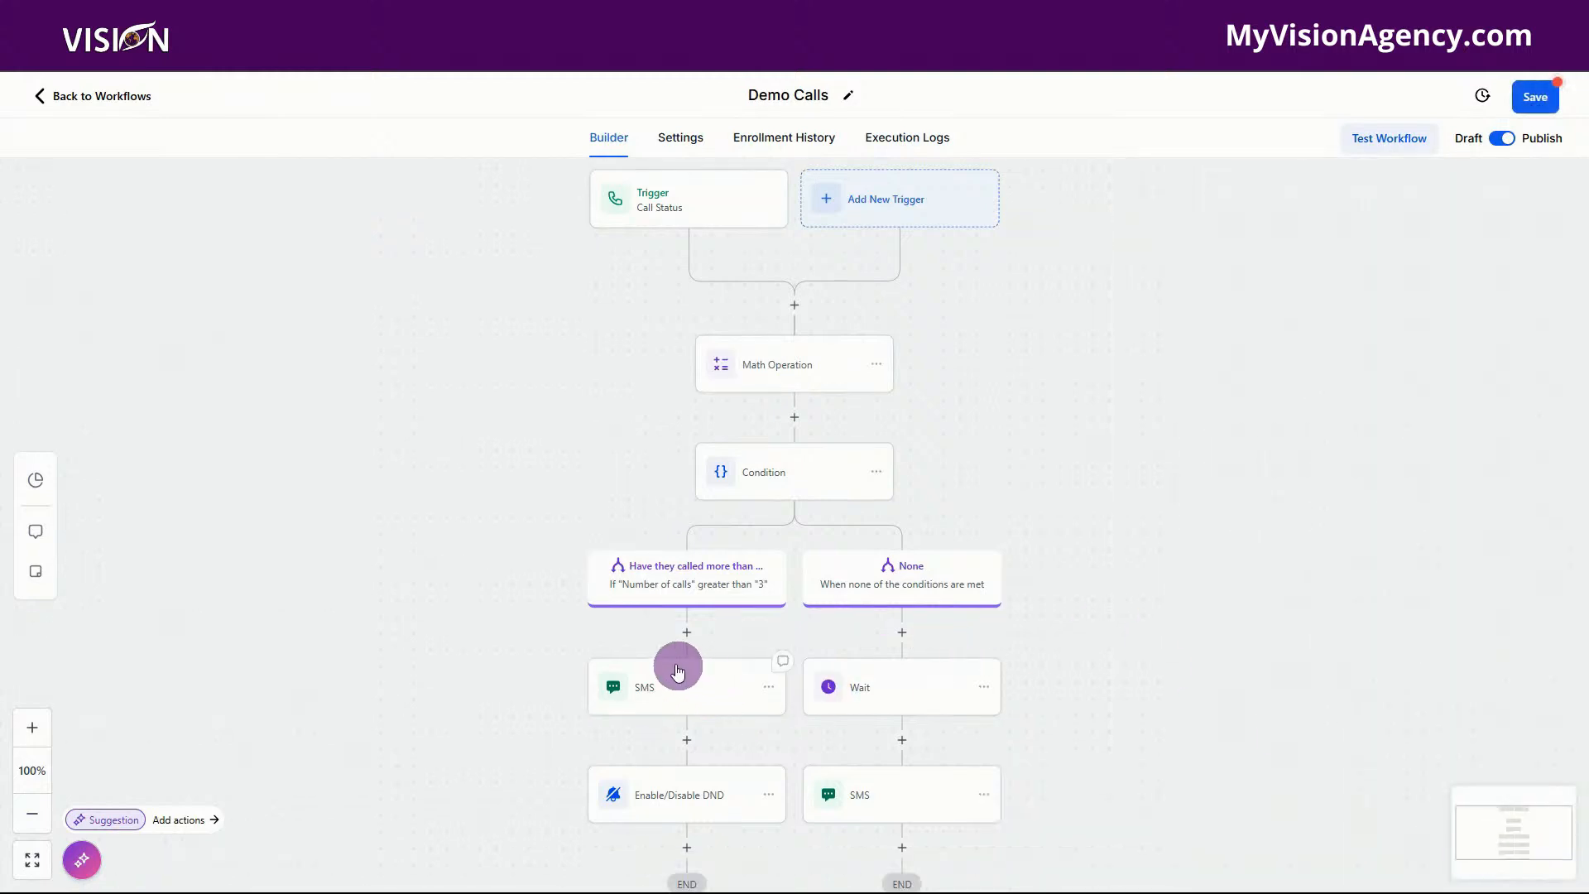
click(692, 802)
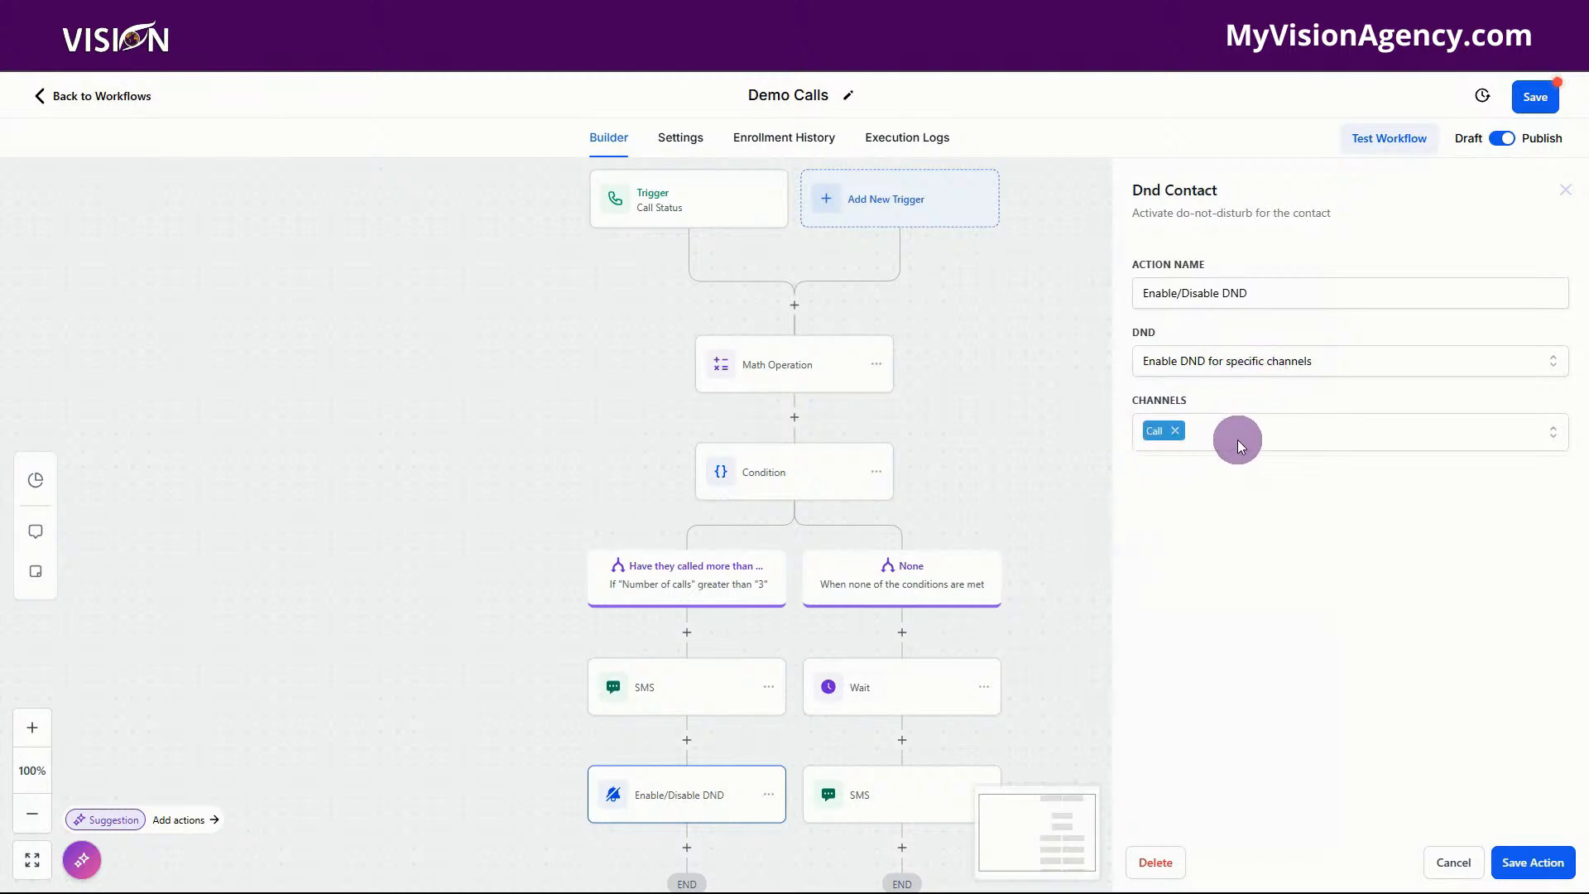
click(1277, 434)
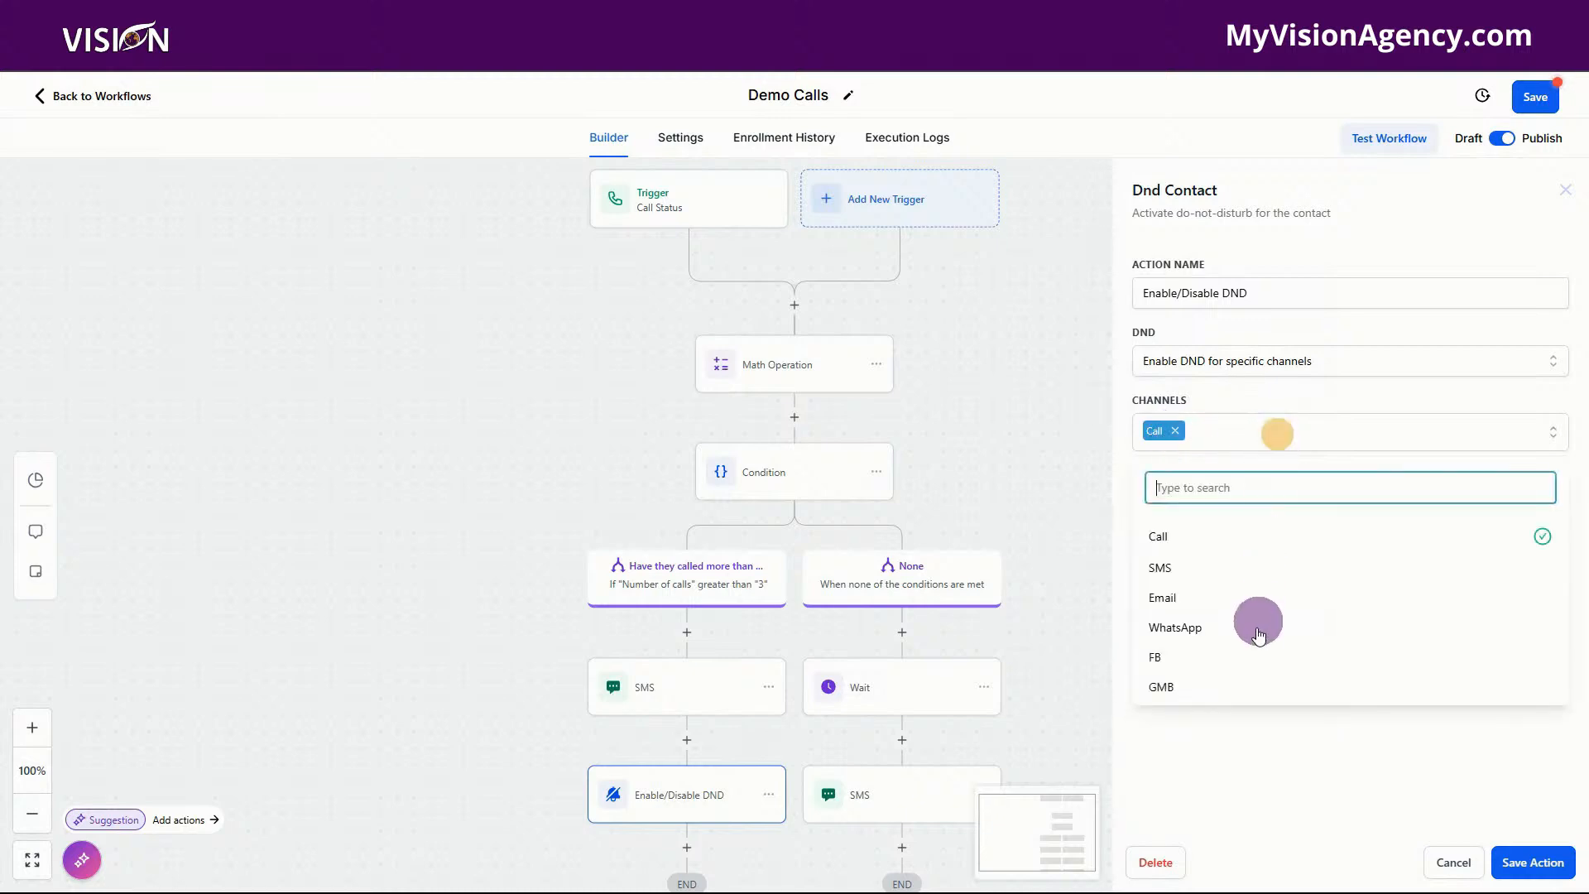
click(1207, 753)
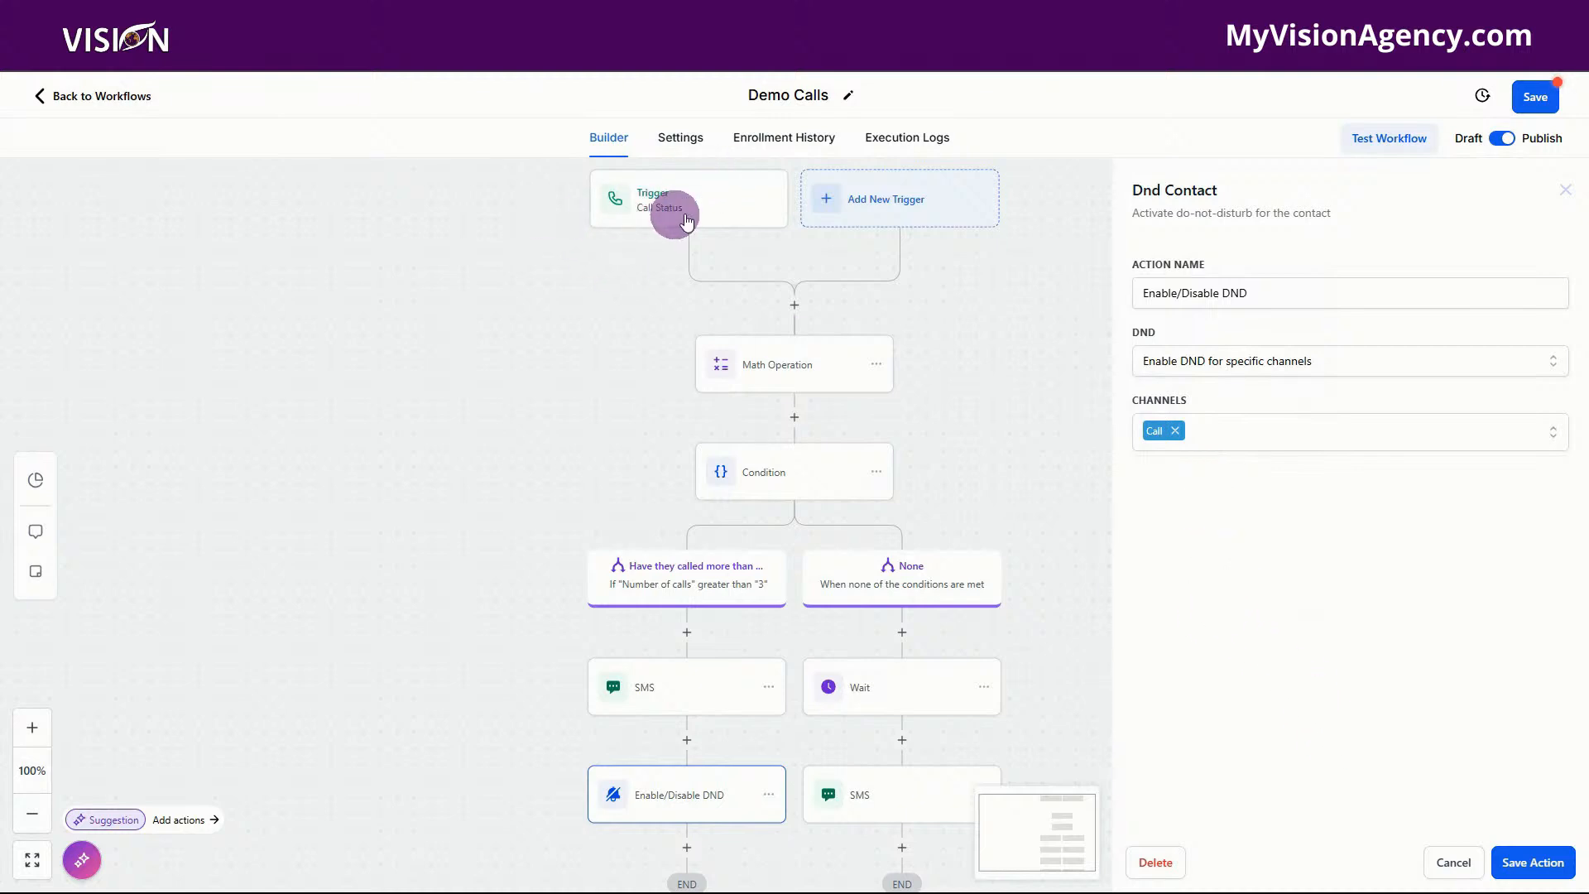
click(1445, 863)
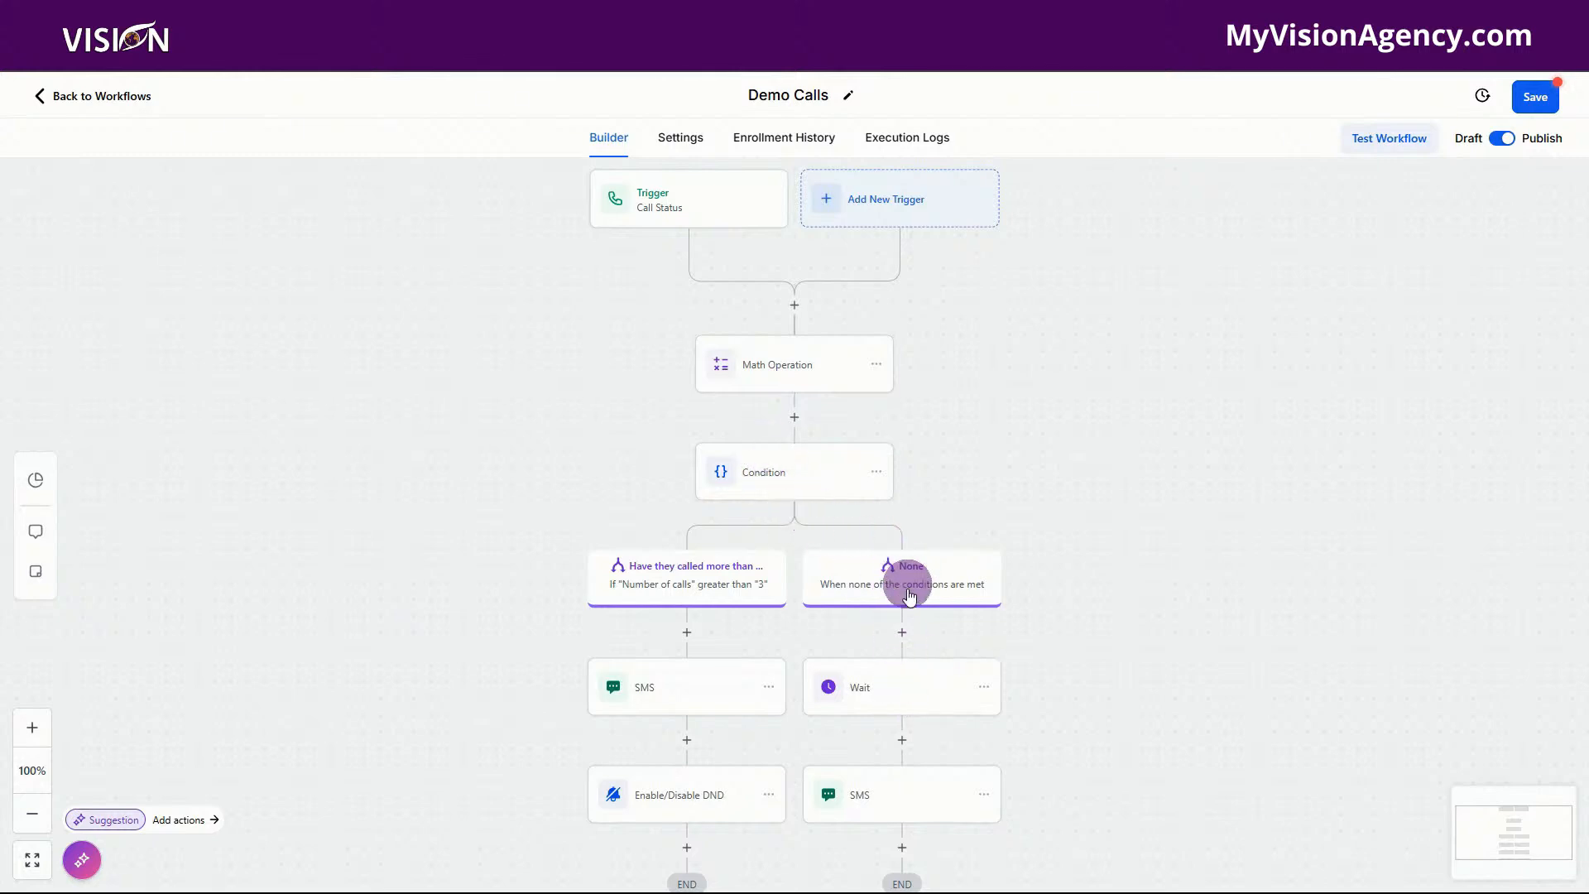
- Examine the None branch's Wait delay and its SMS message's registration link and HELP sentence
click(899, 700)
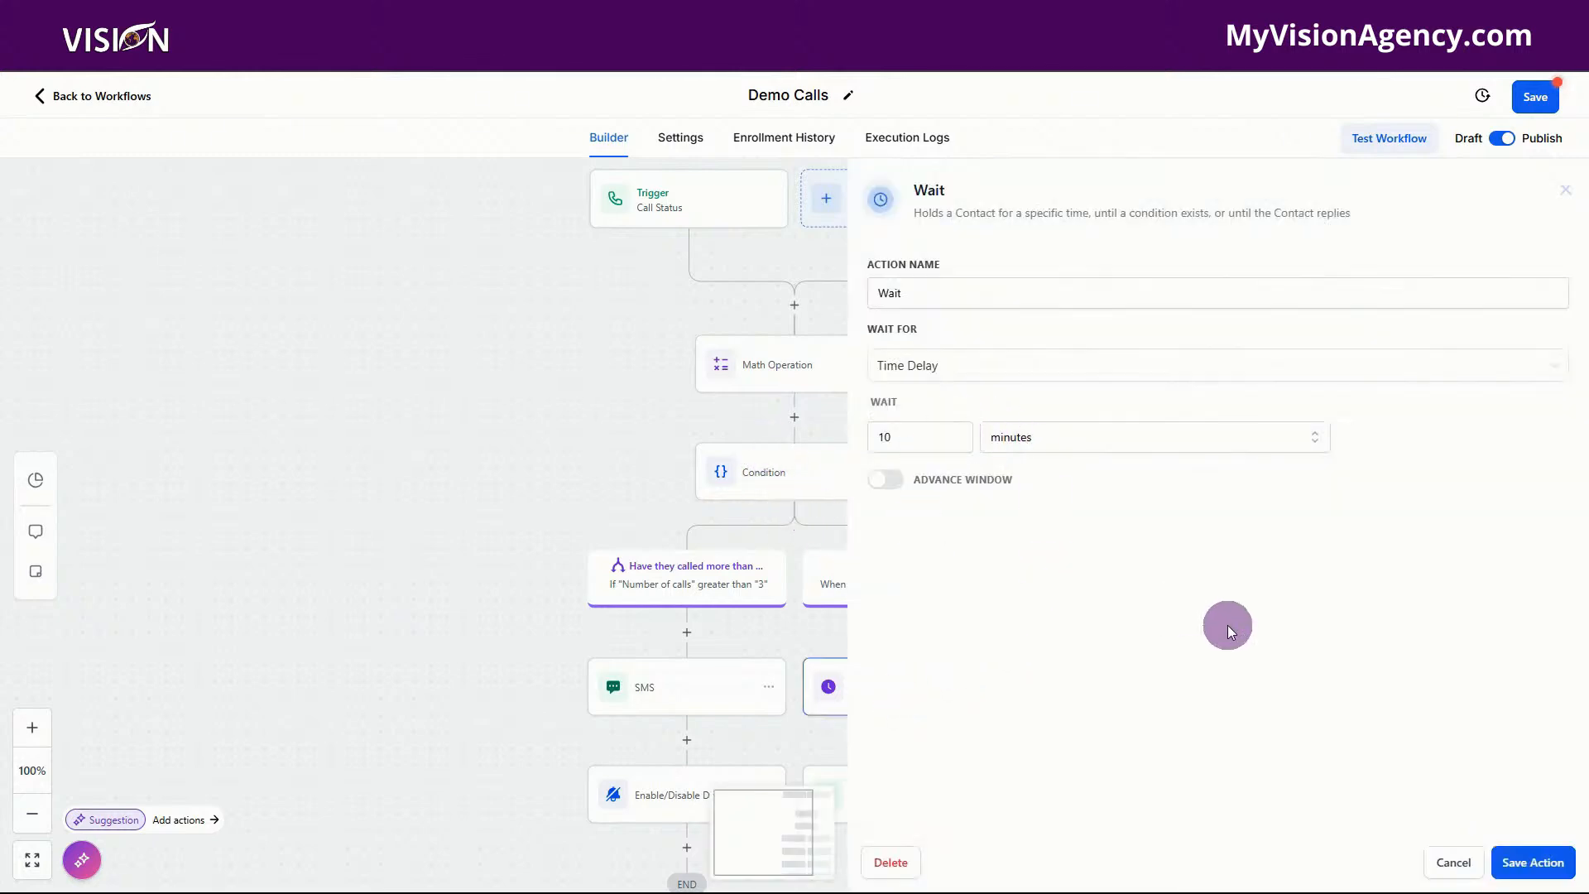
click(1460, 863)
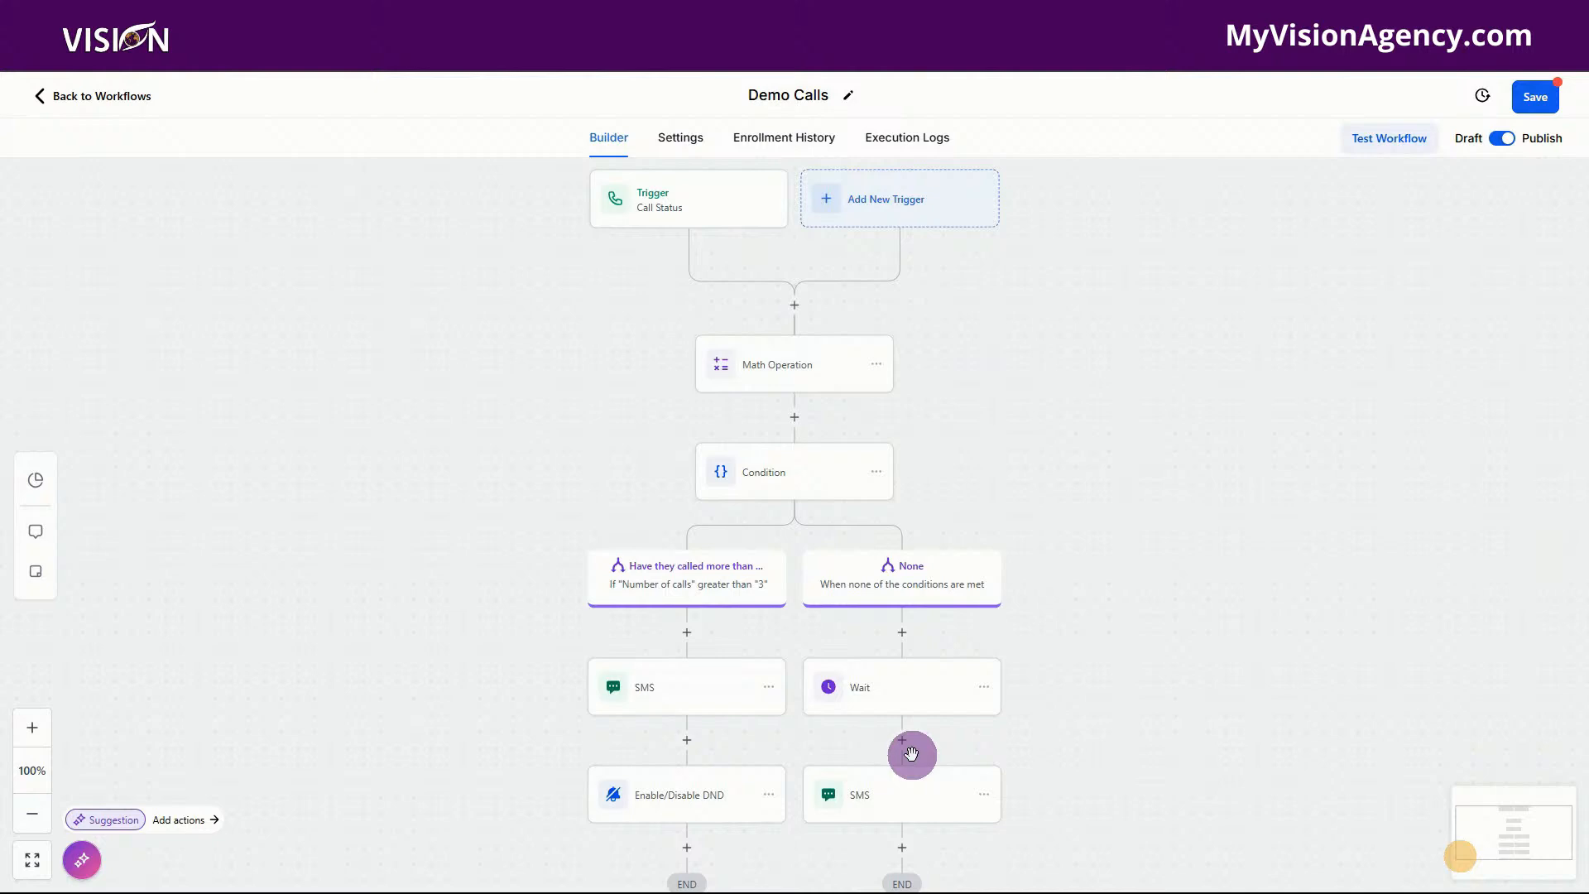
click(873, 796)
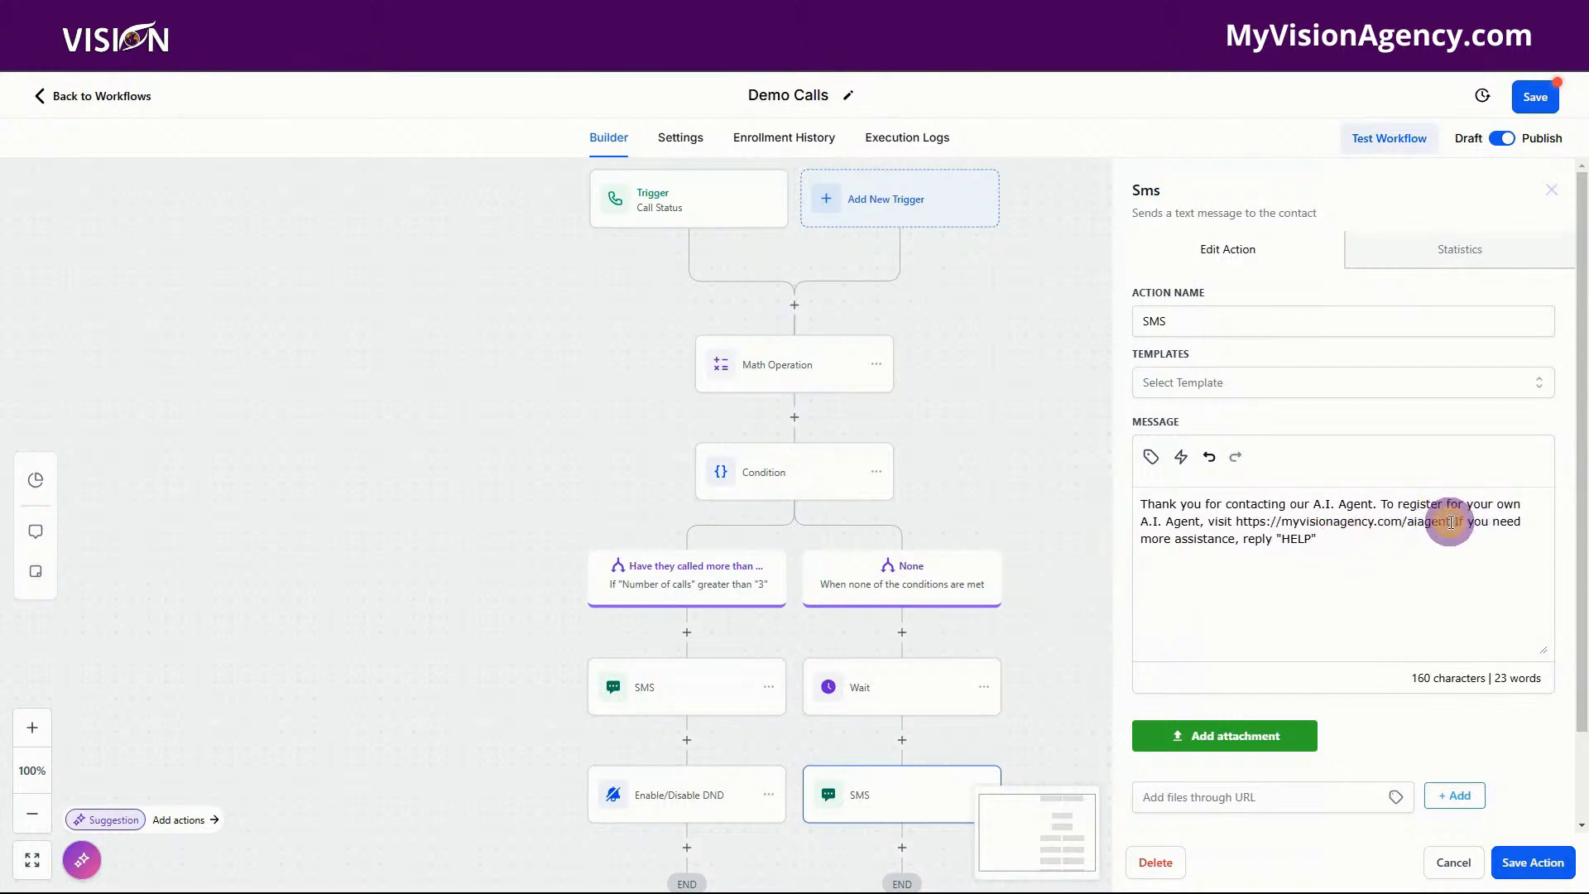
drag(1450, 522, 1399, 522)
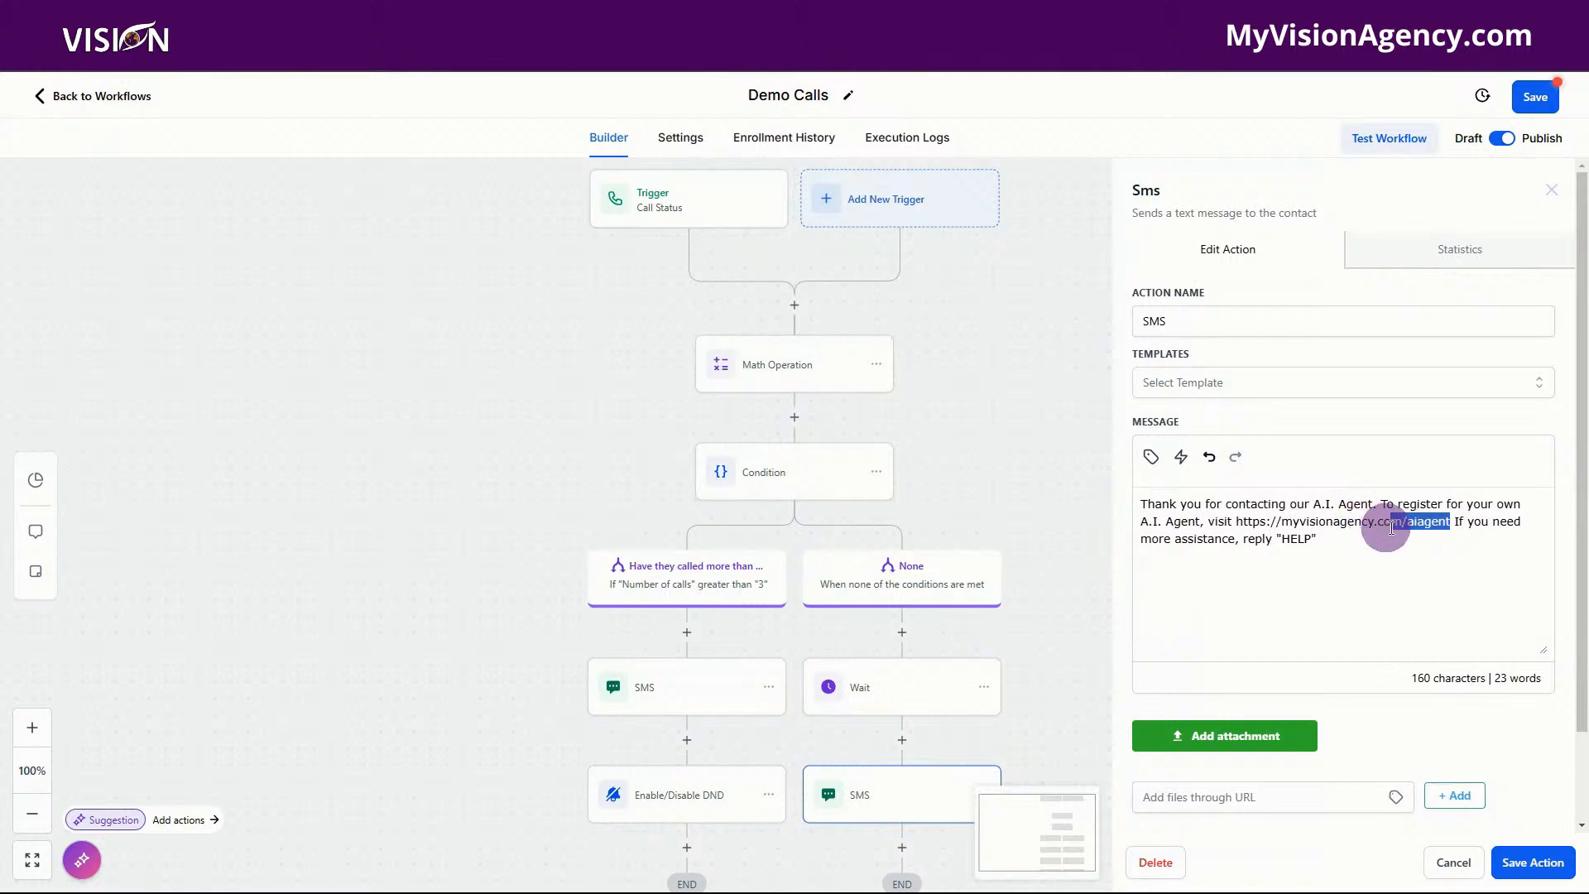
click(1431, 521)
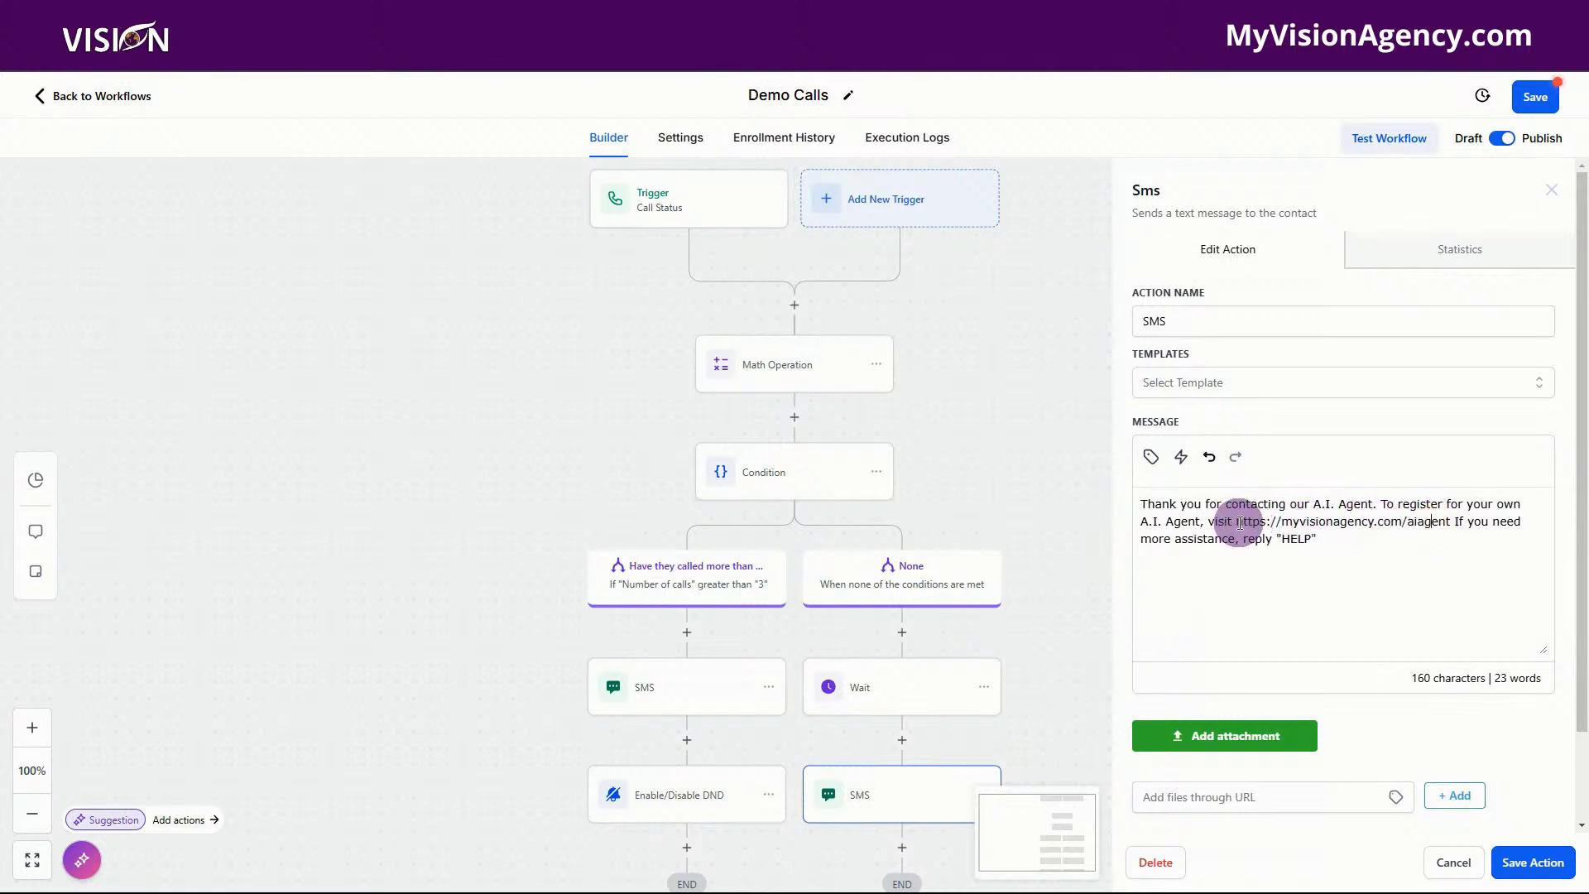
drag(1238, 522, 1454, 522)
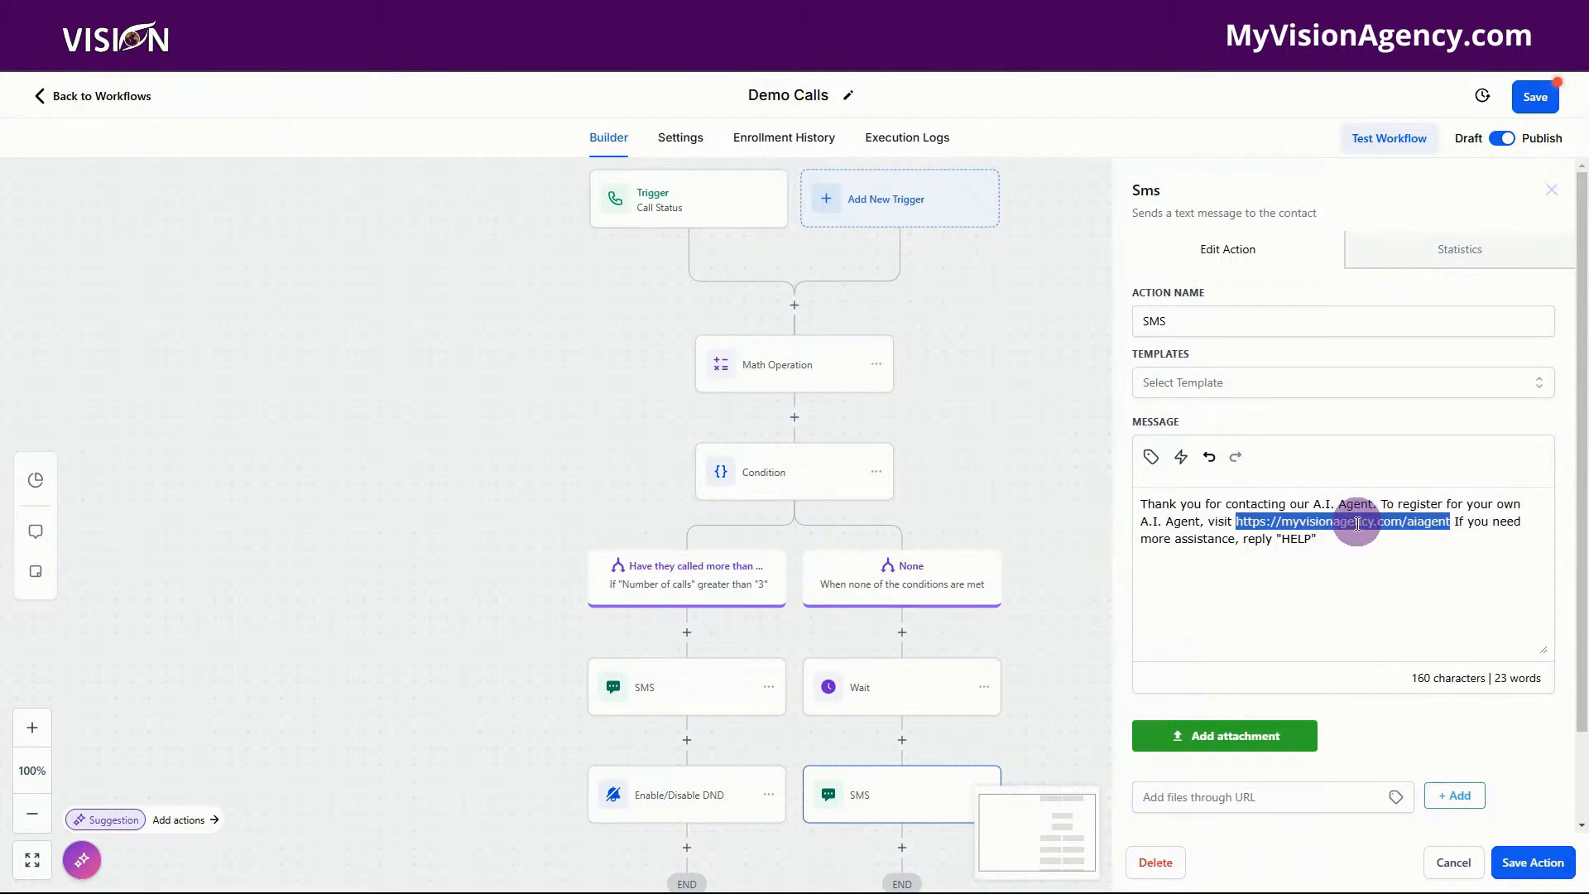
click(1448, 521)
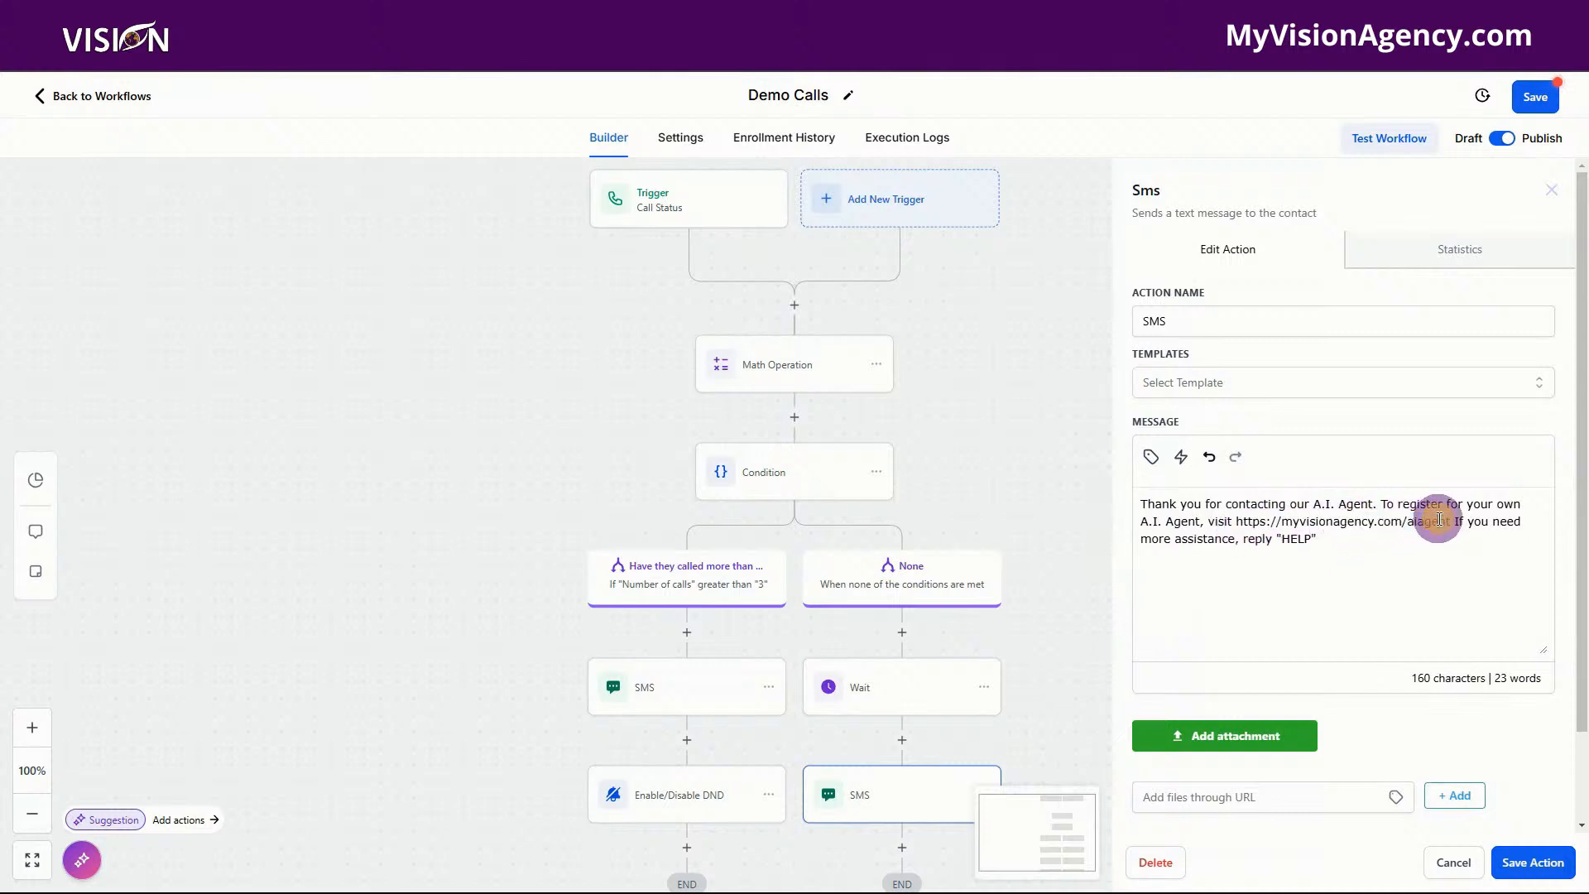
drag(1435, 522, 1238, 526)
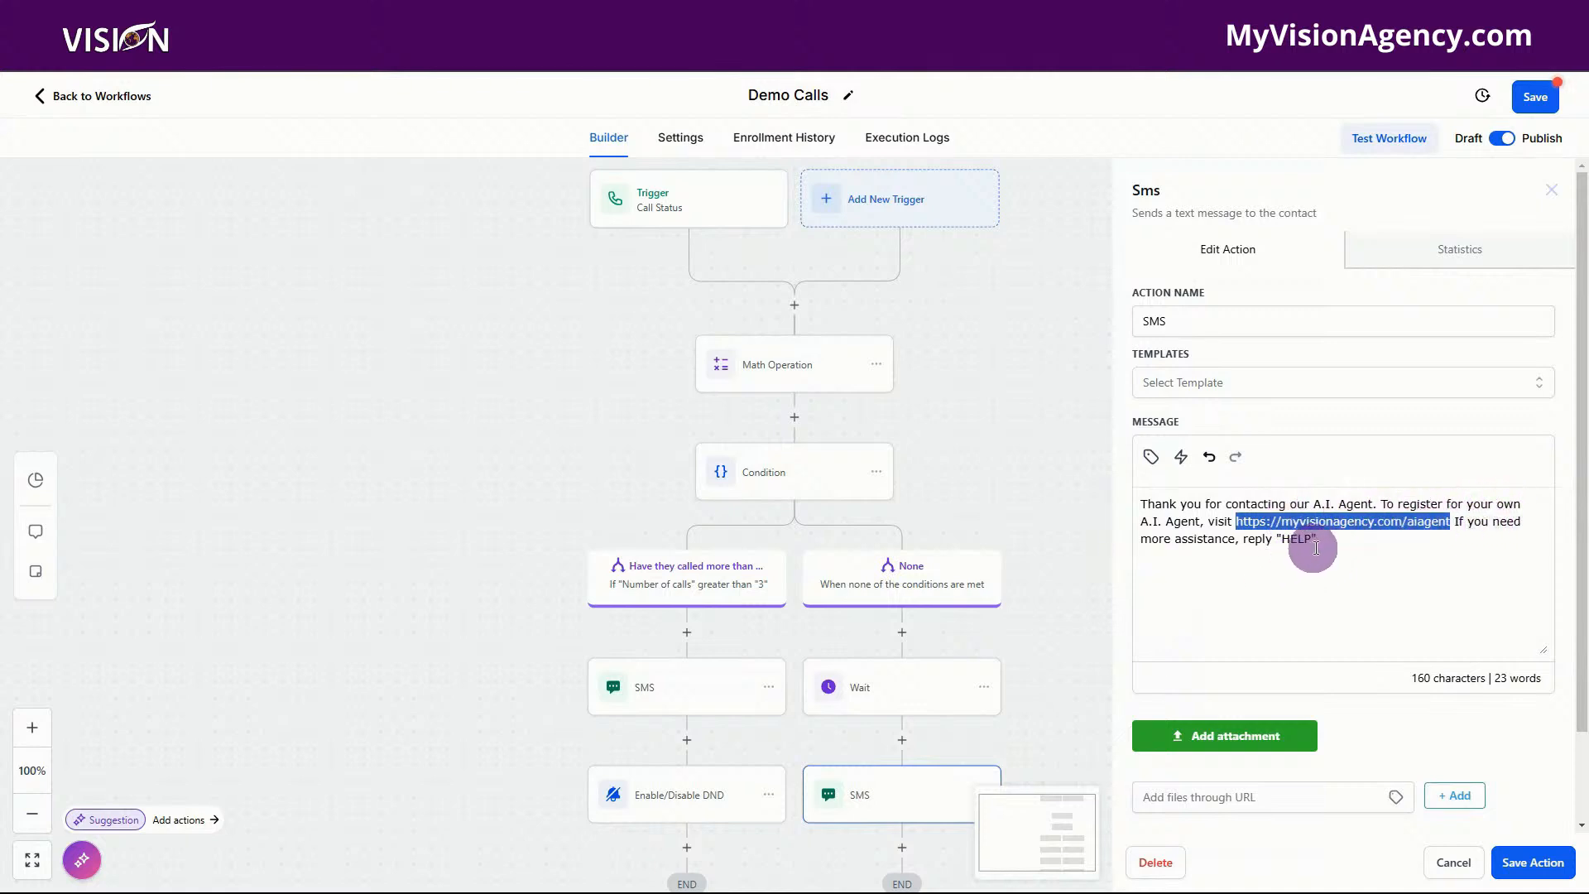
drag(1453, 524, 1483, 558)
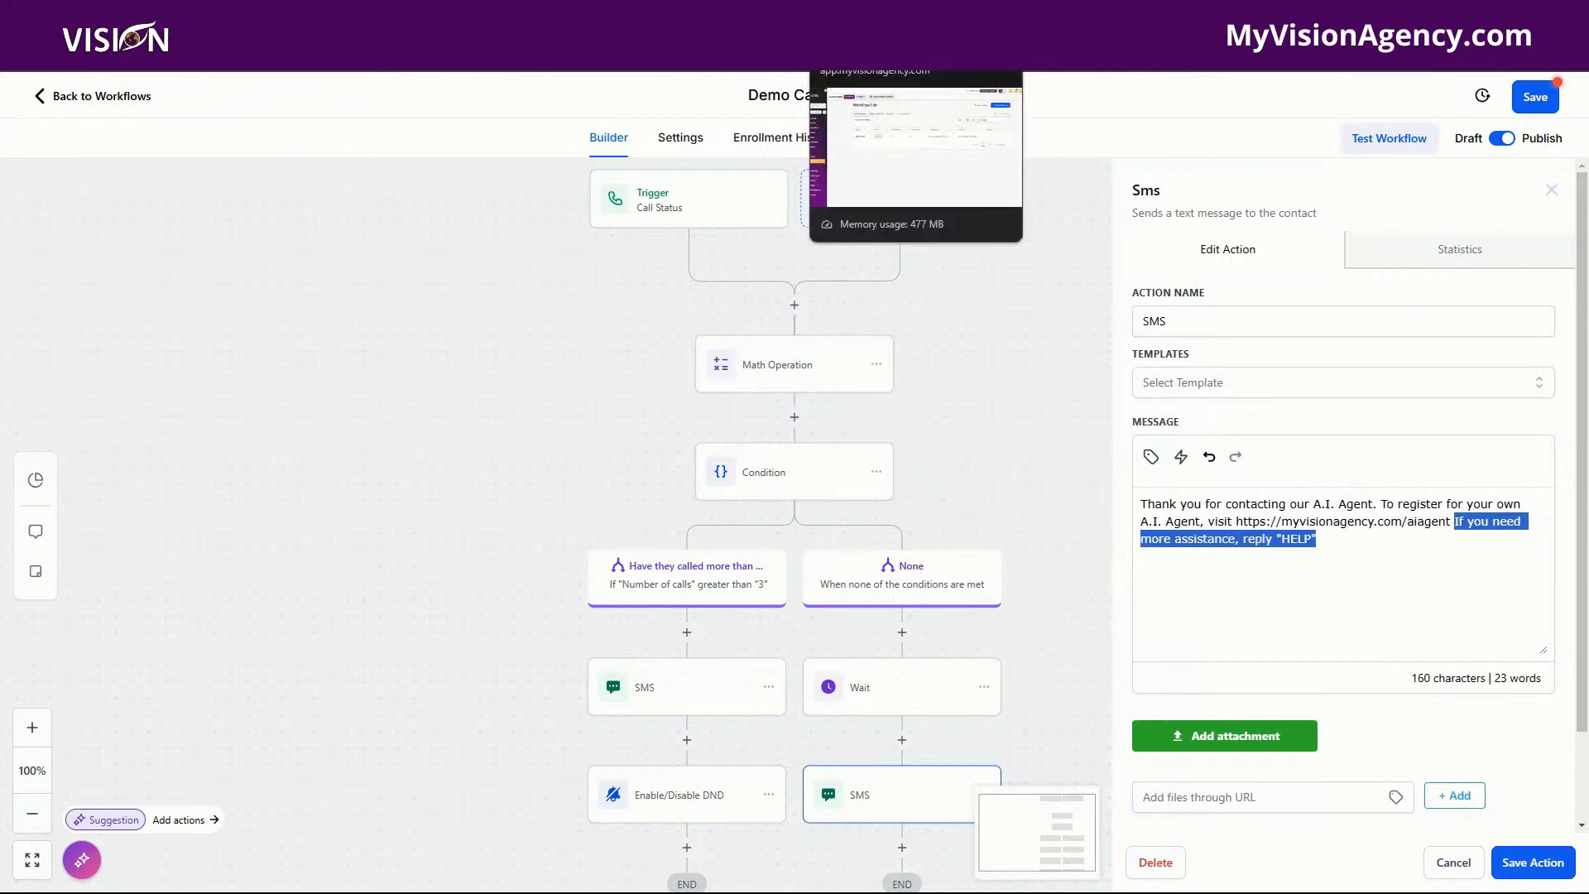
- Open the SMS: HELP workflow and inspect the Customer Replied trigger's reply channel and phrase filters, leaving the trigger without saving
click(868, 17)
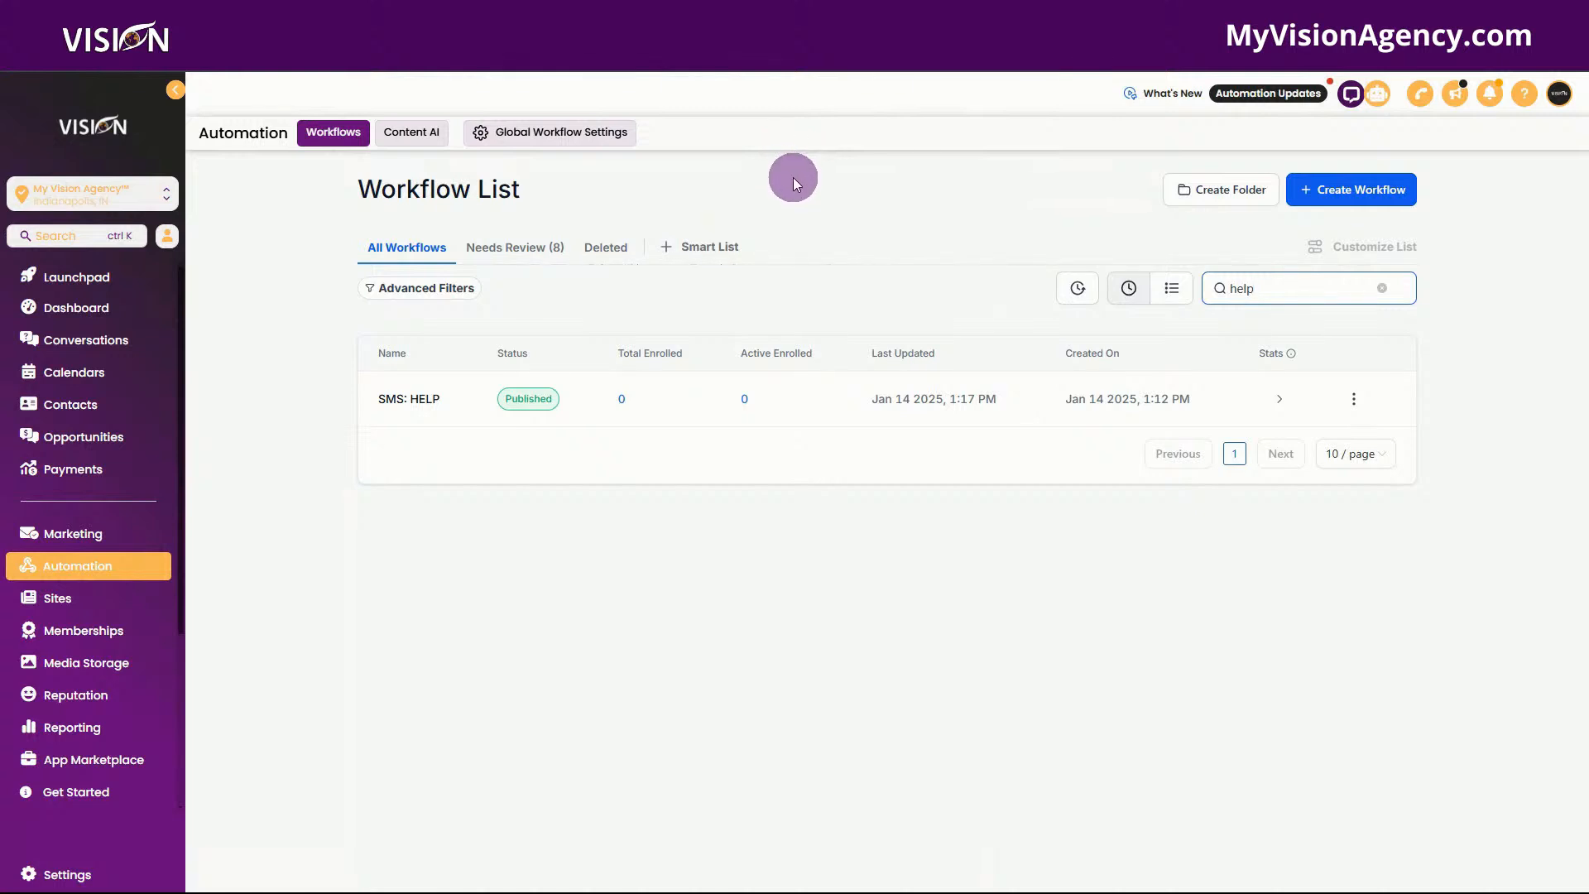
click(410, 399)
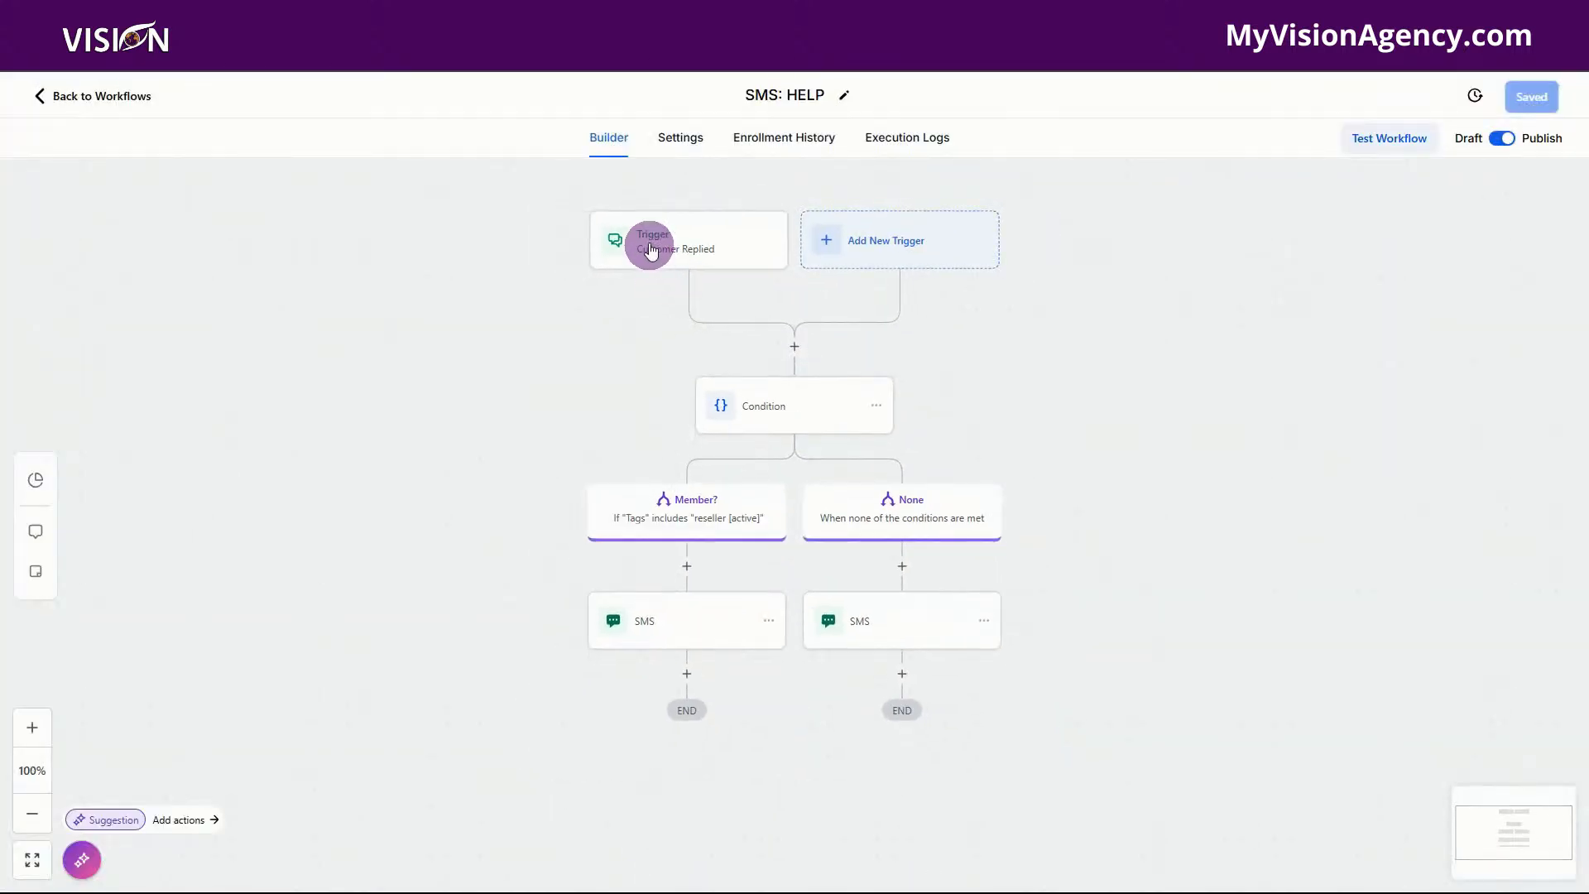
click(686, 232)
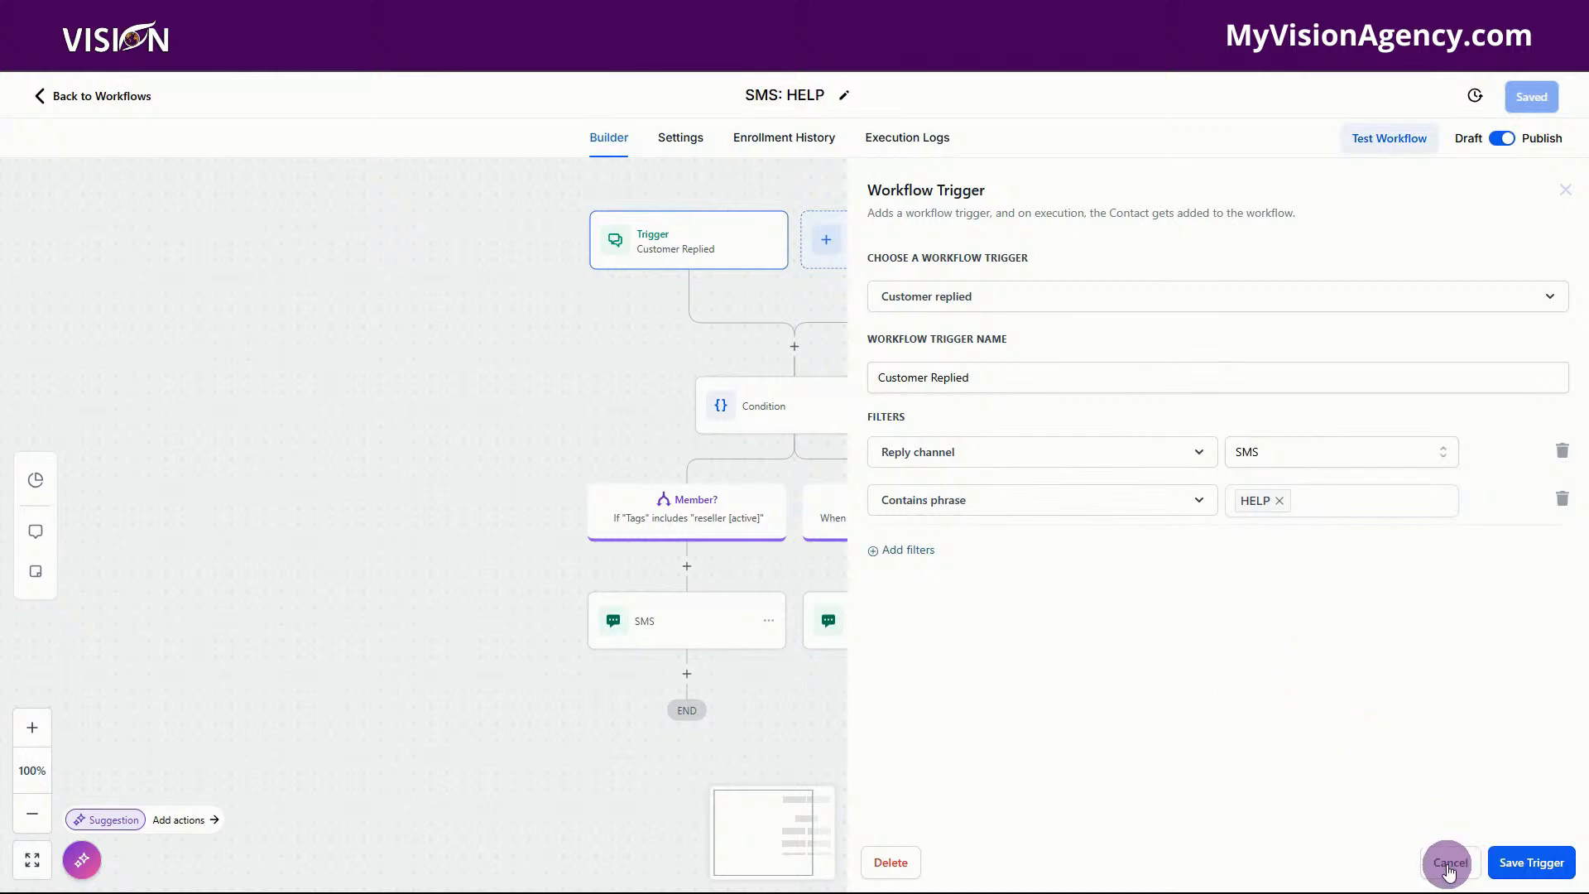
click(1448, 864)
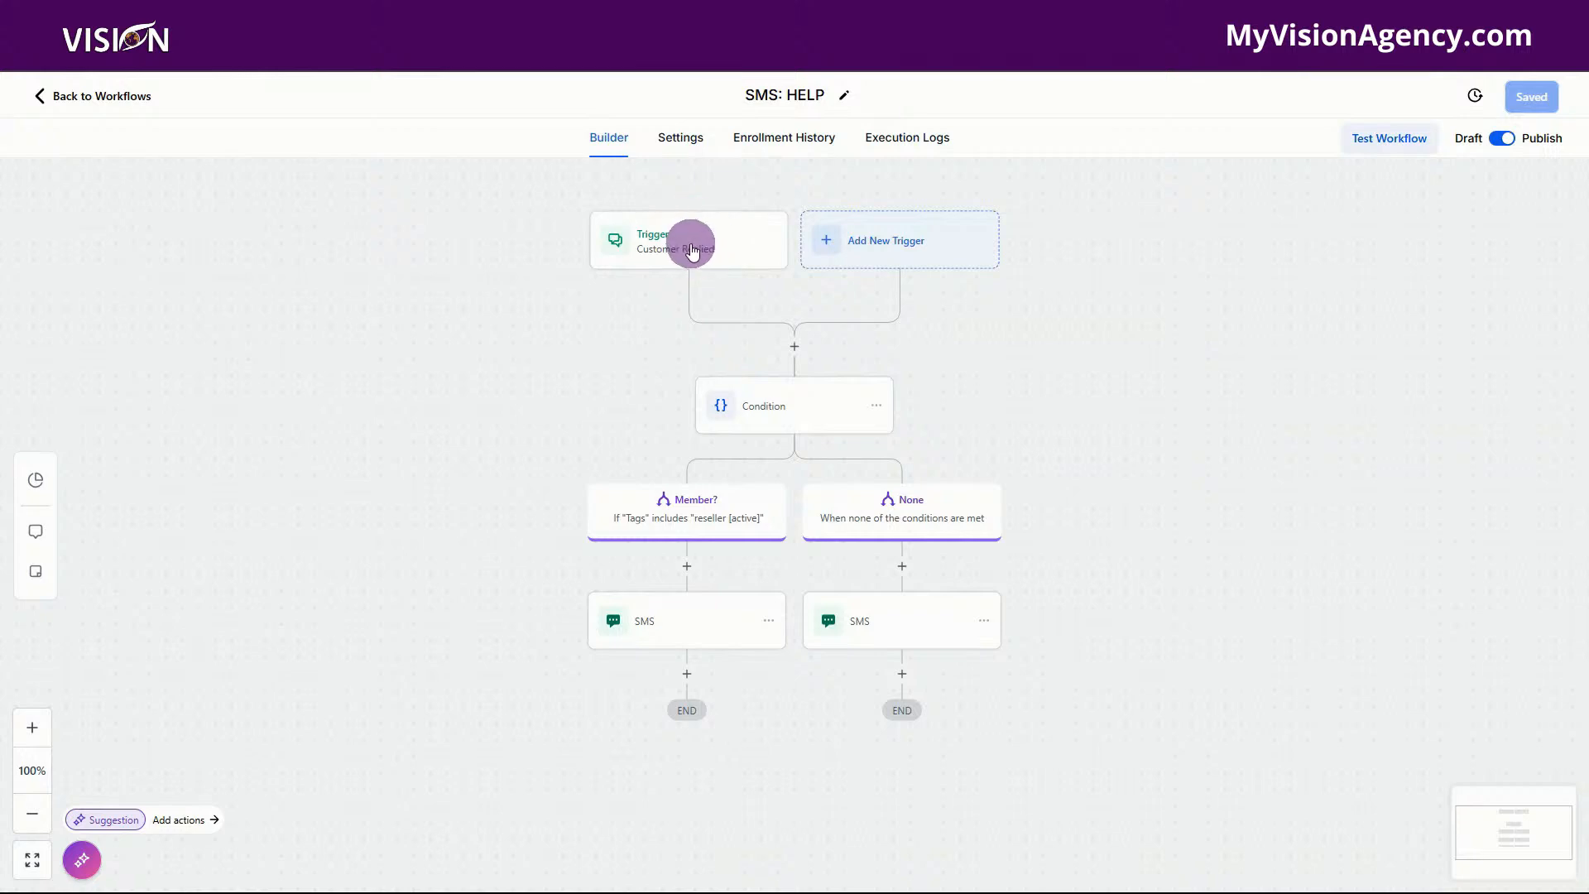
click(692, 252)
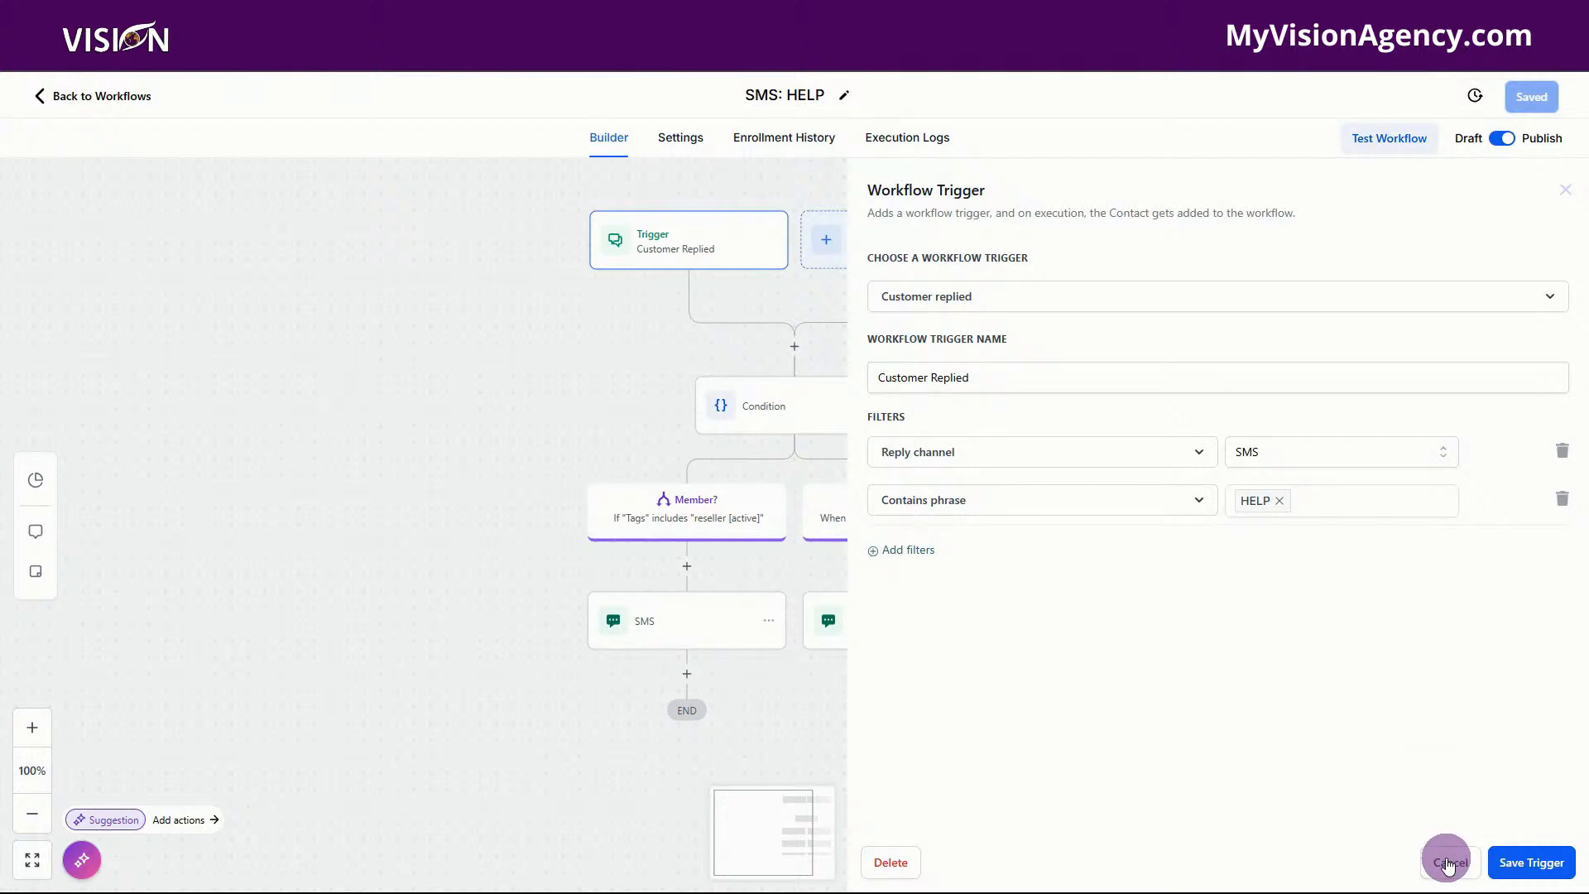
click(1448, 863)
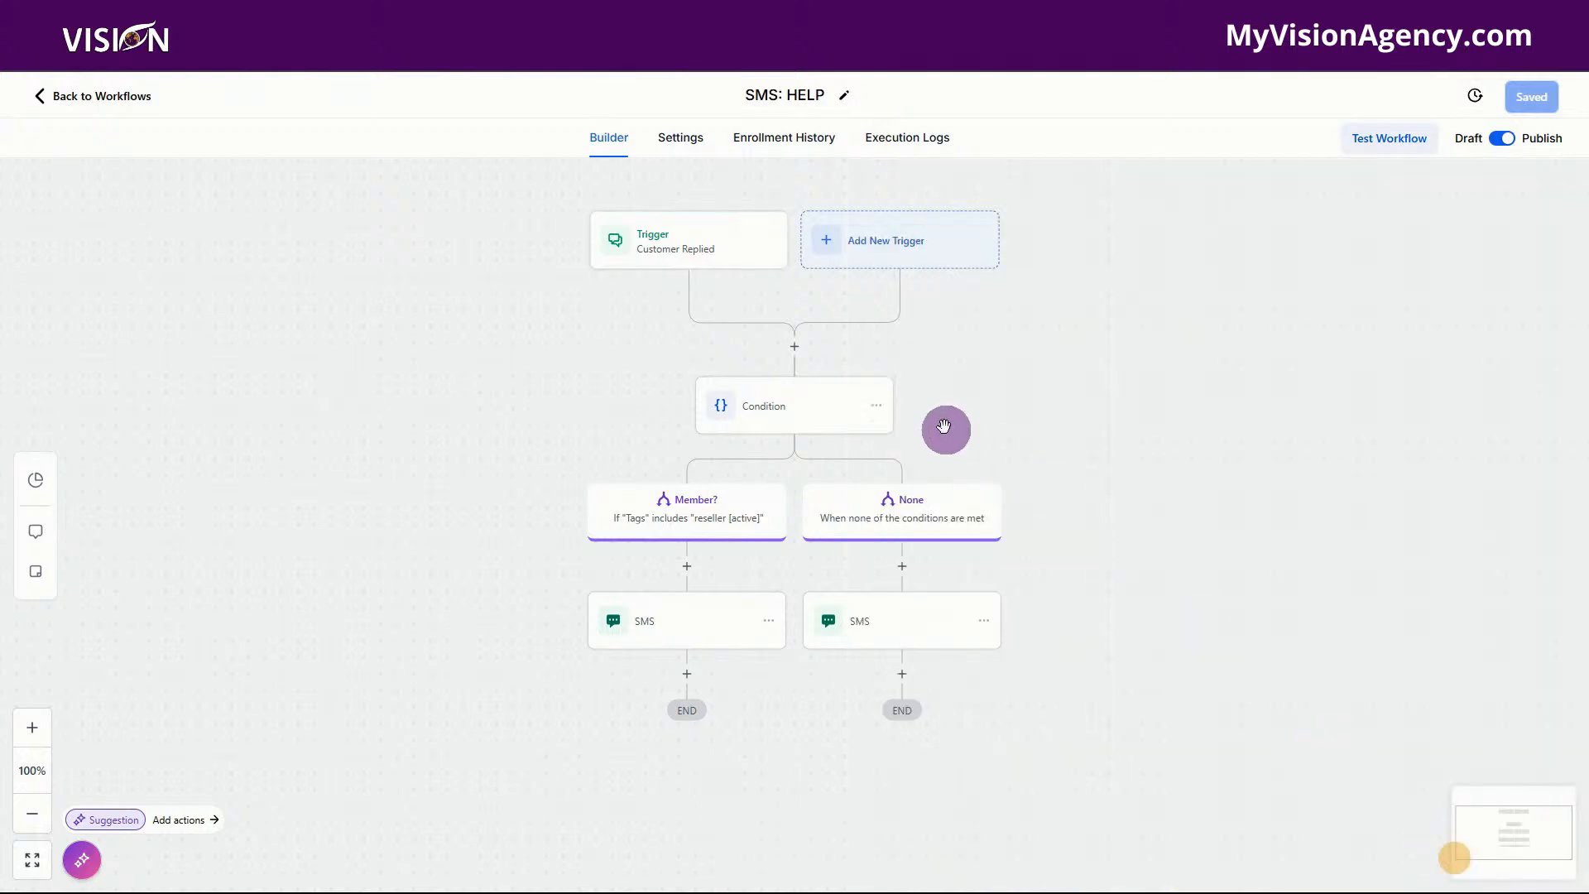
- Review the Condition action's Member? branch tag rule and None branch, leaving the action without saving
click(792, 387)
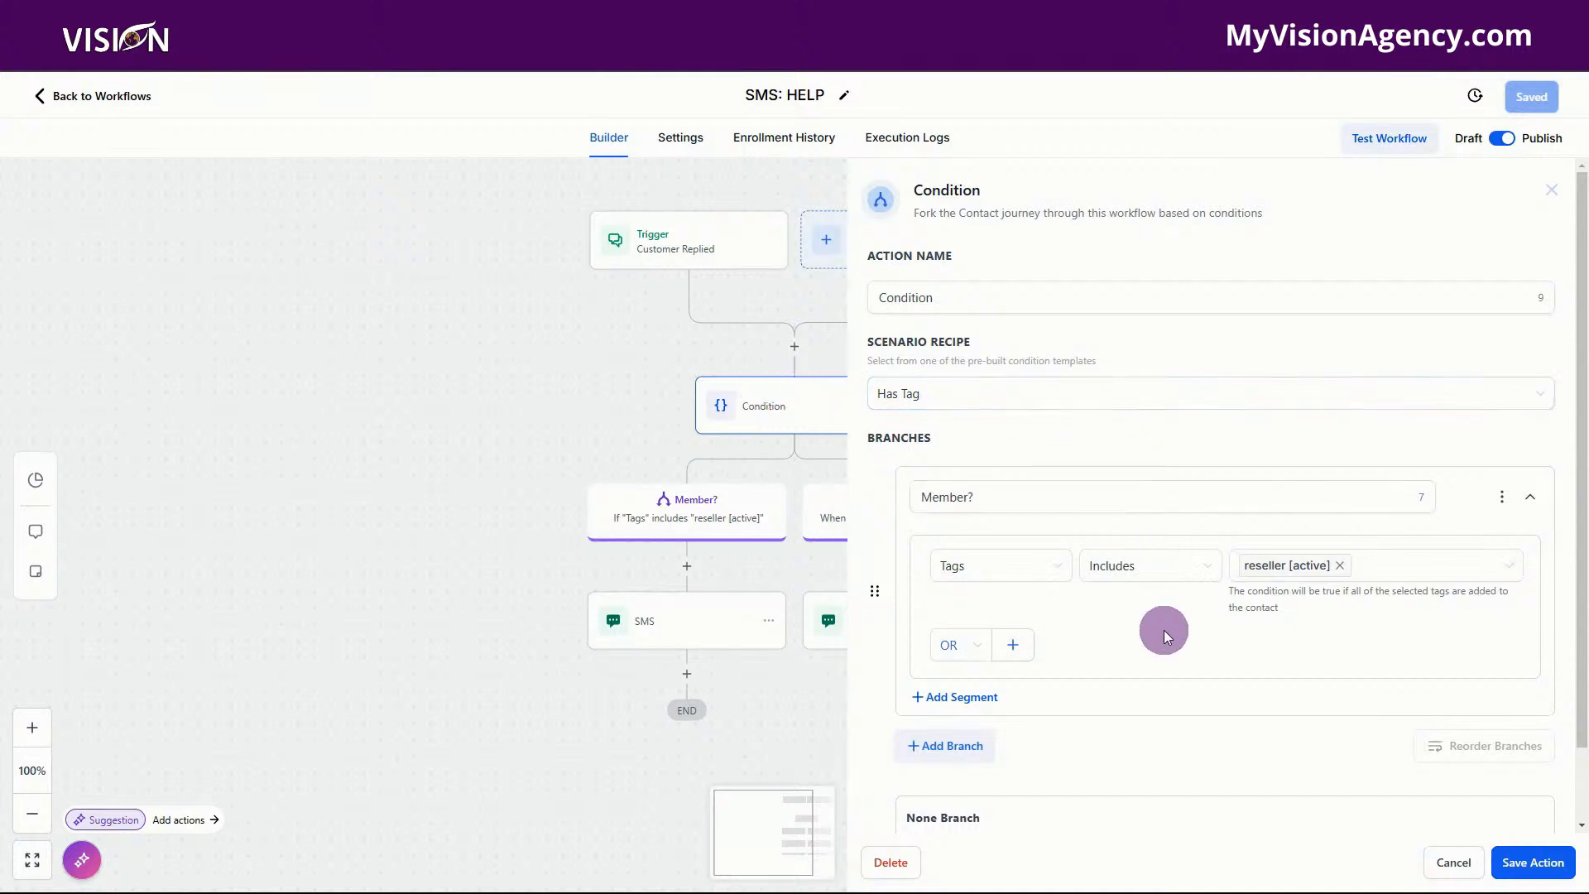
scroll(1163, 634, down, 1)
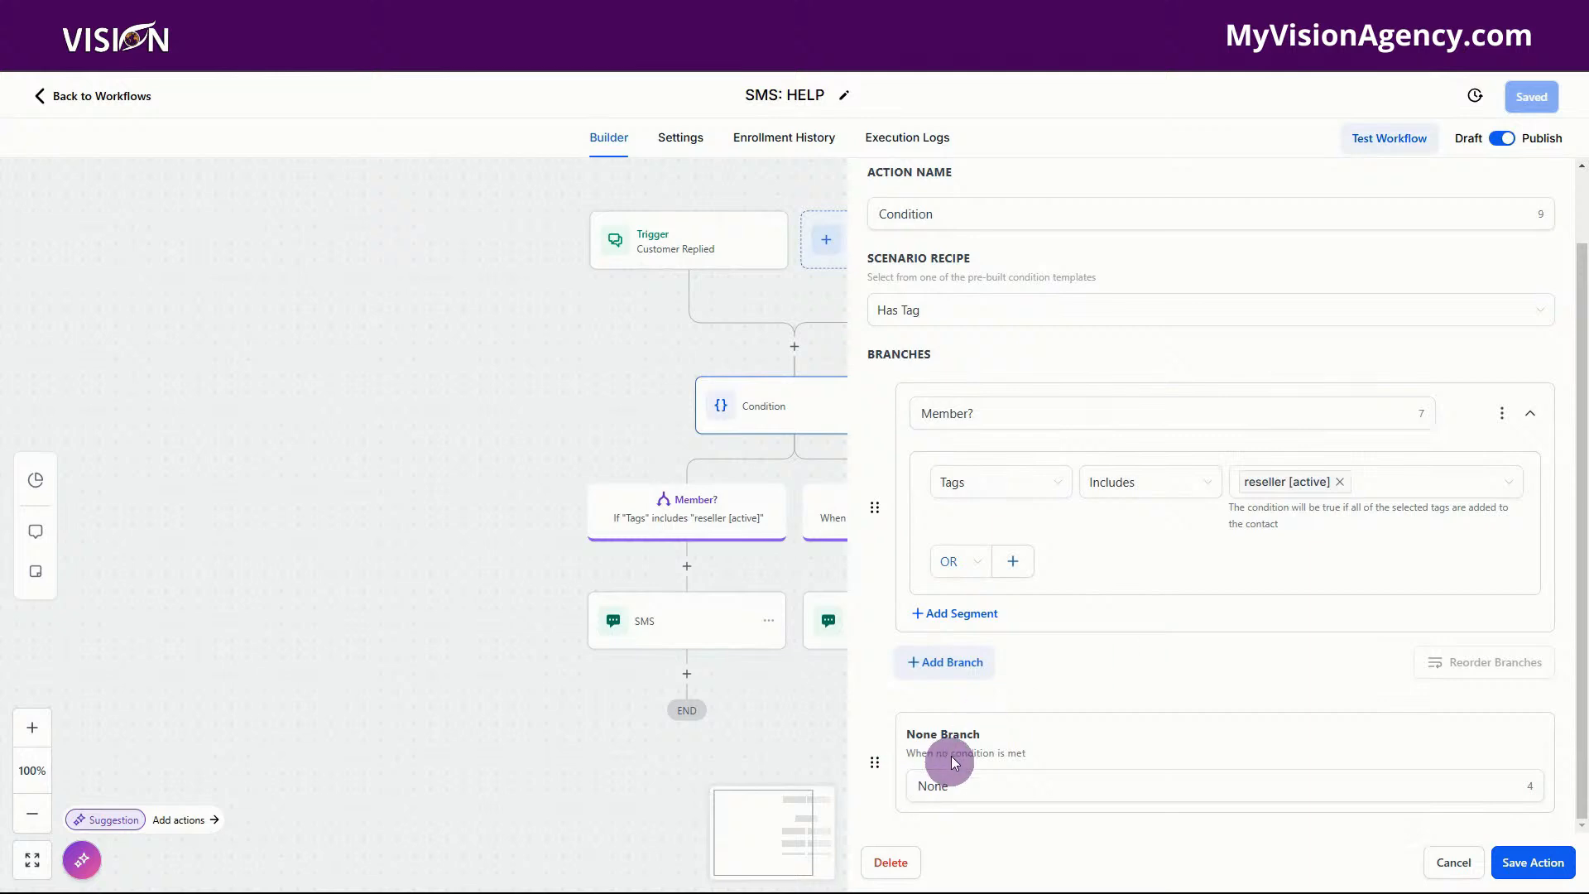
click(1446, 877)
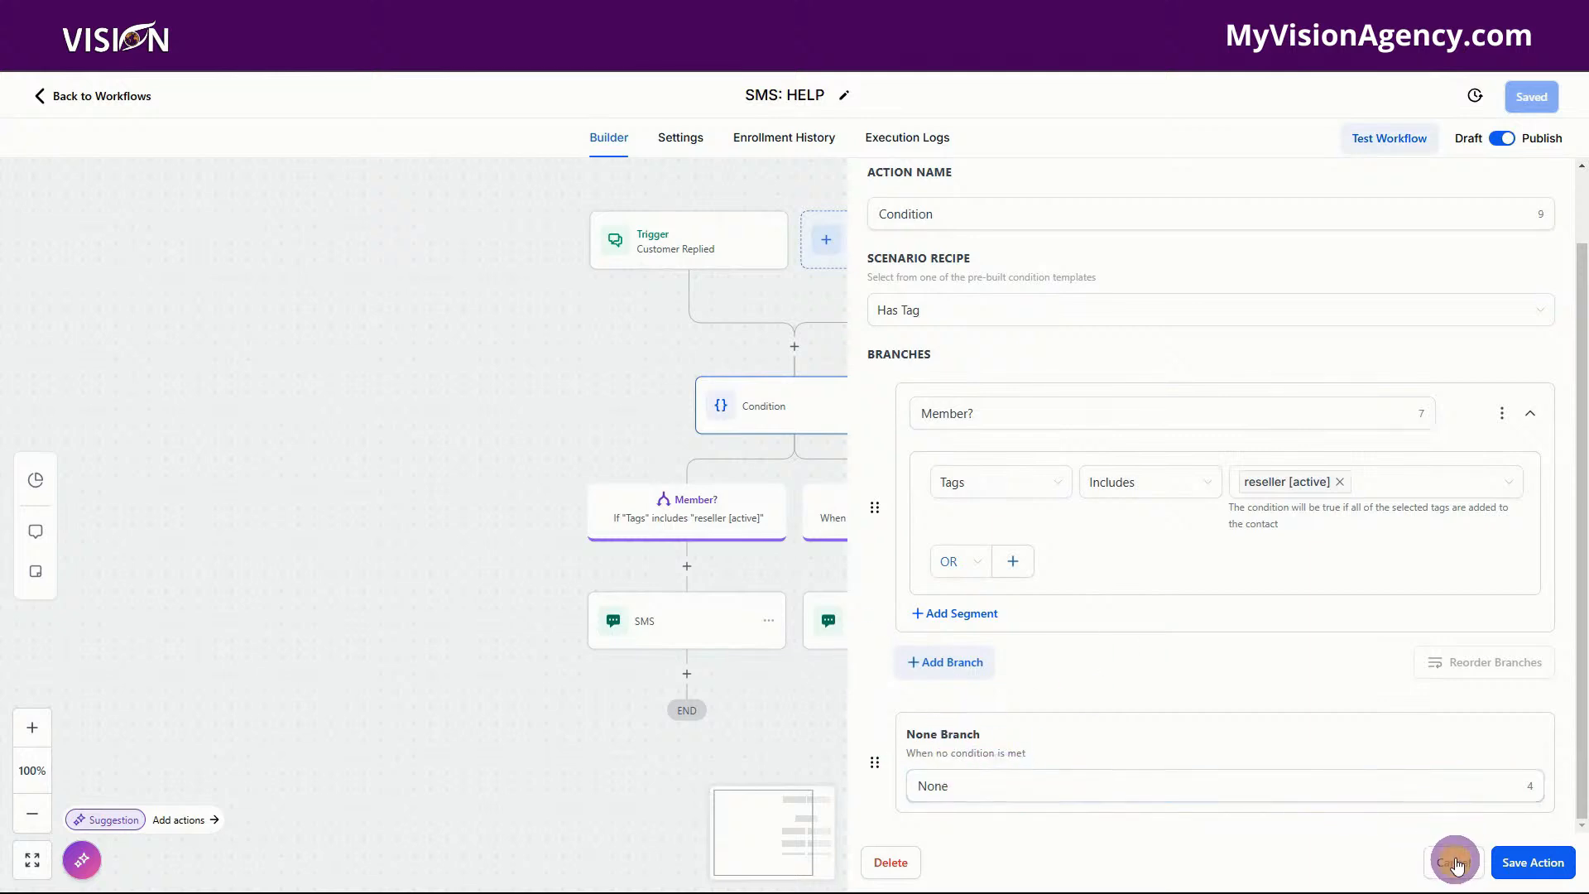
- Read the Member? and None branches' live-support SMS messages, saving the None branch's SMS action and the workflow
click(692, 610)
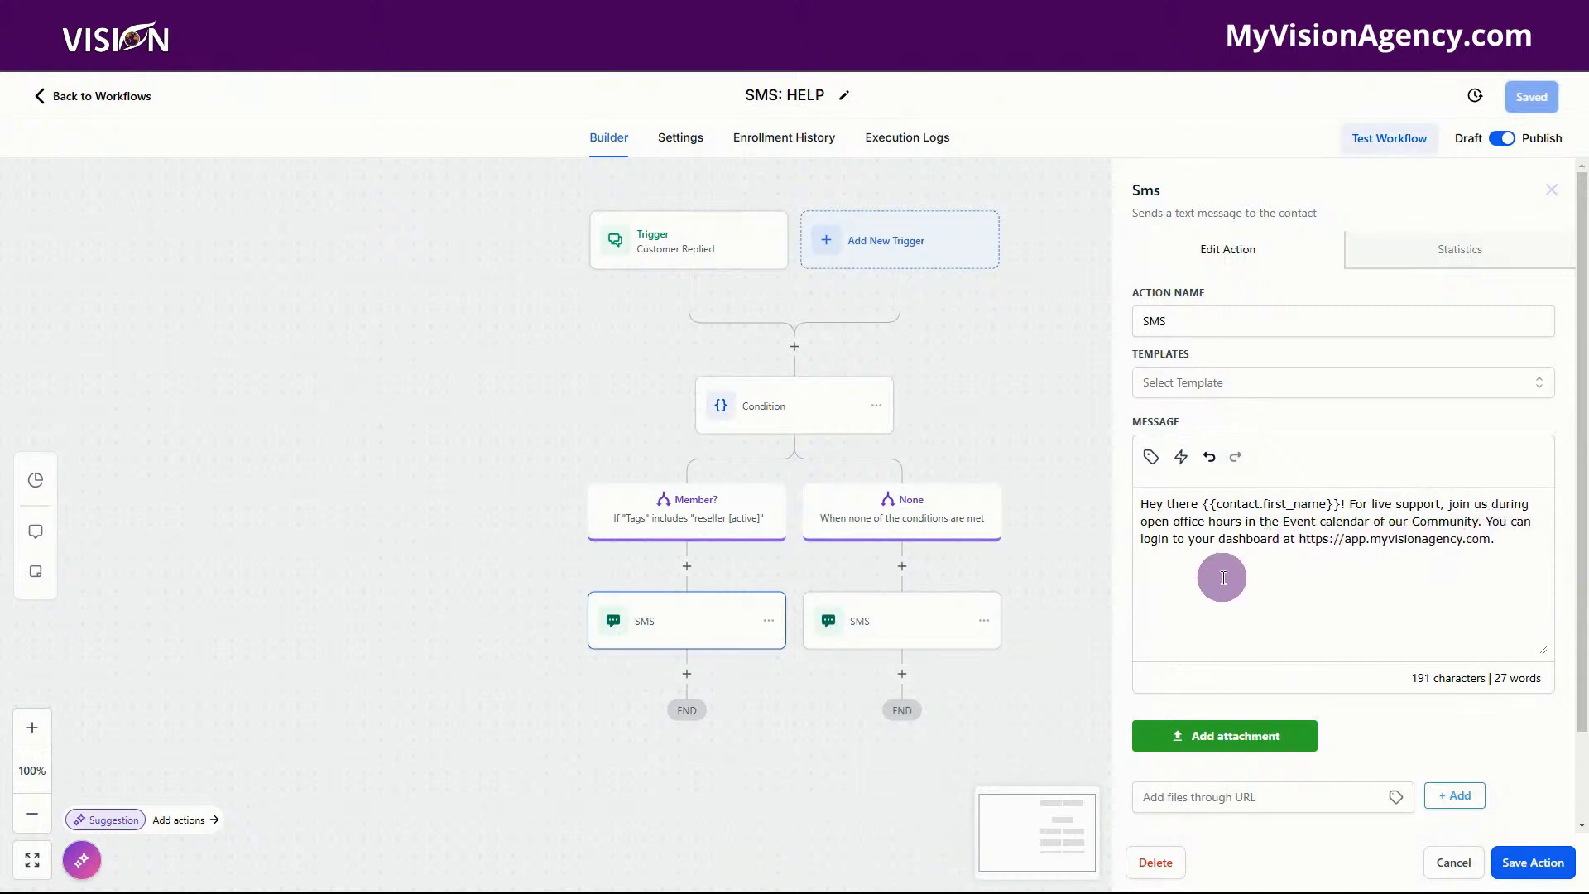
click(876, 625)
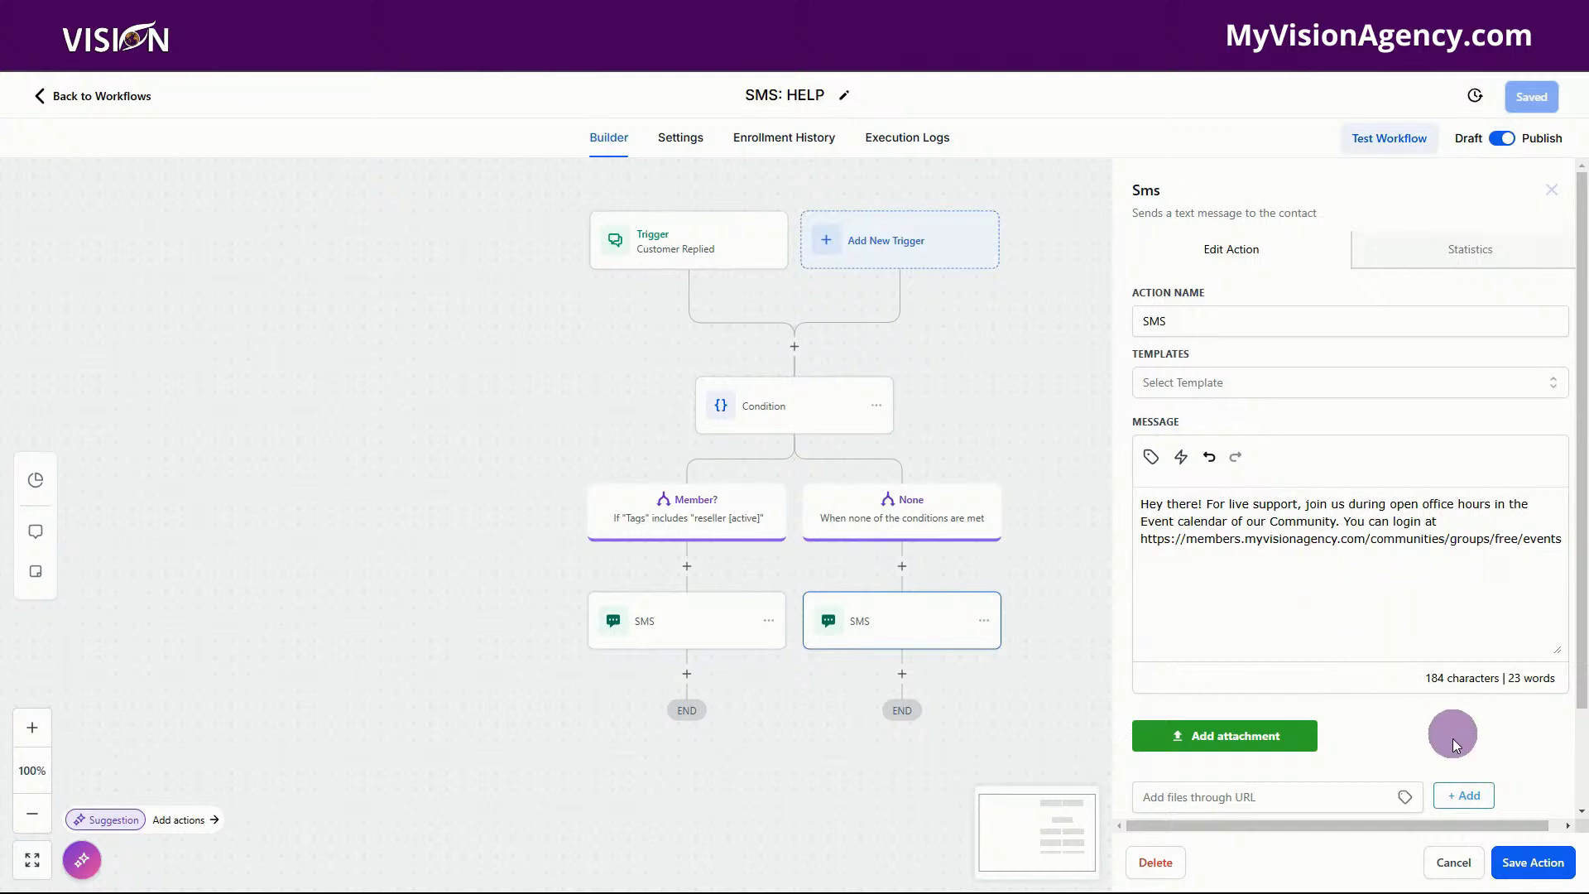
click(1519, 865)
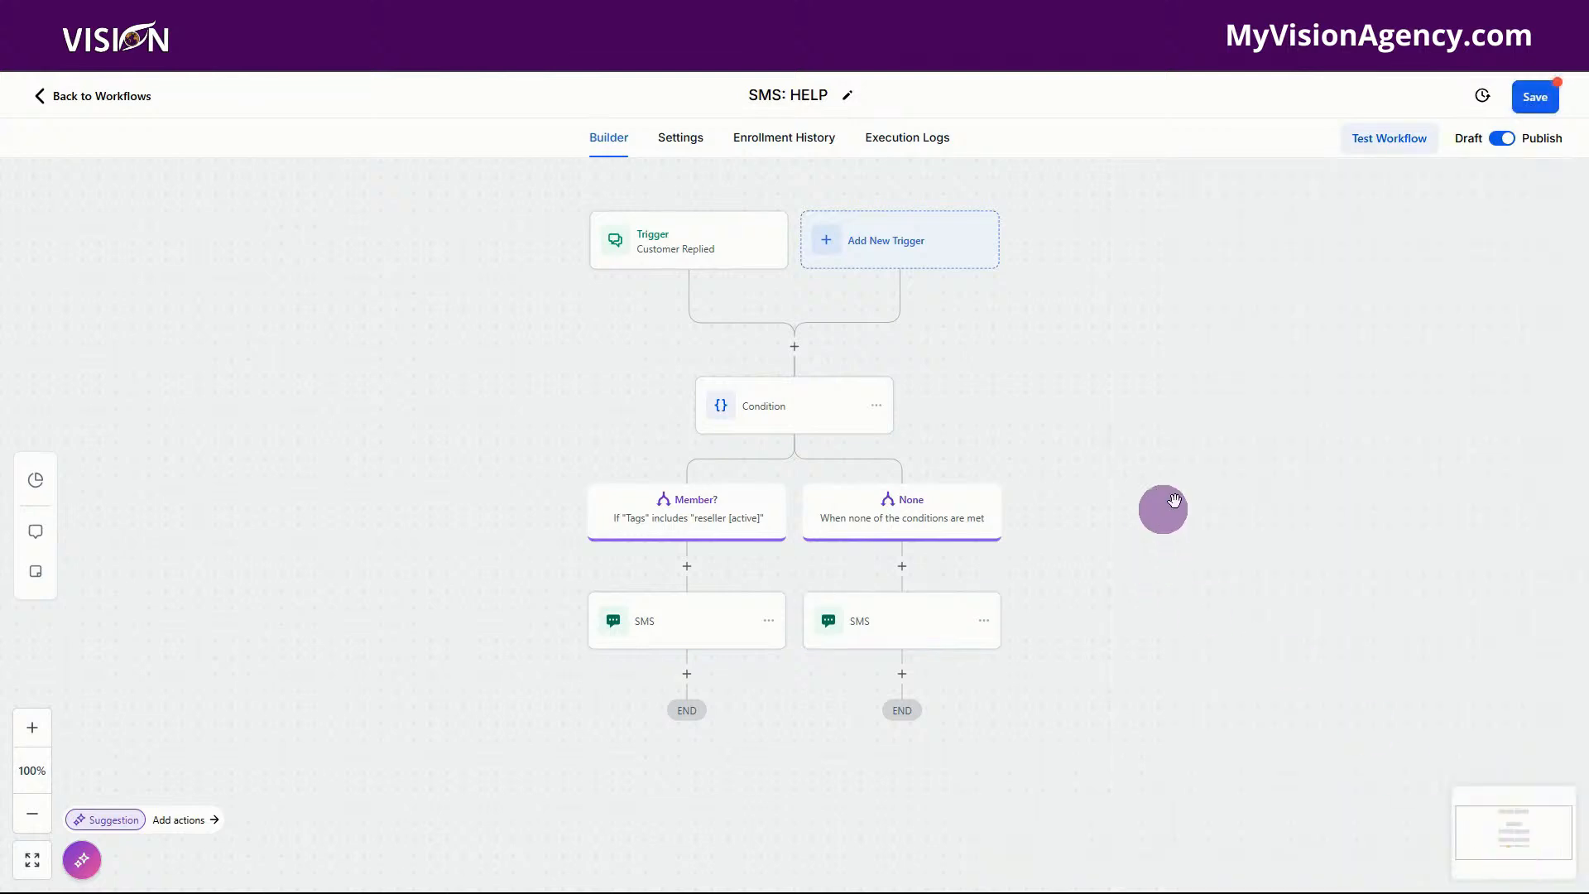
click(1540, 106)
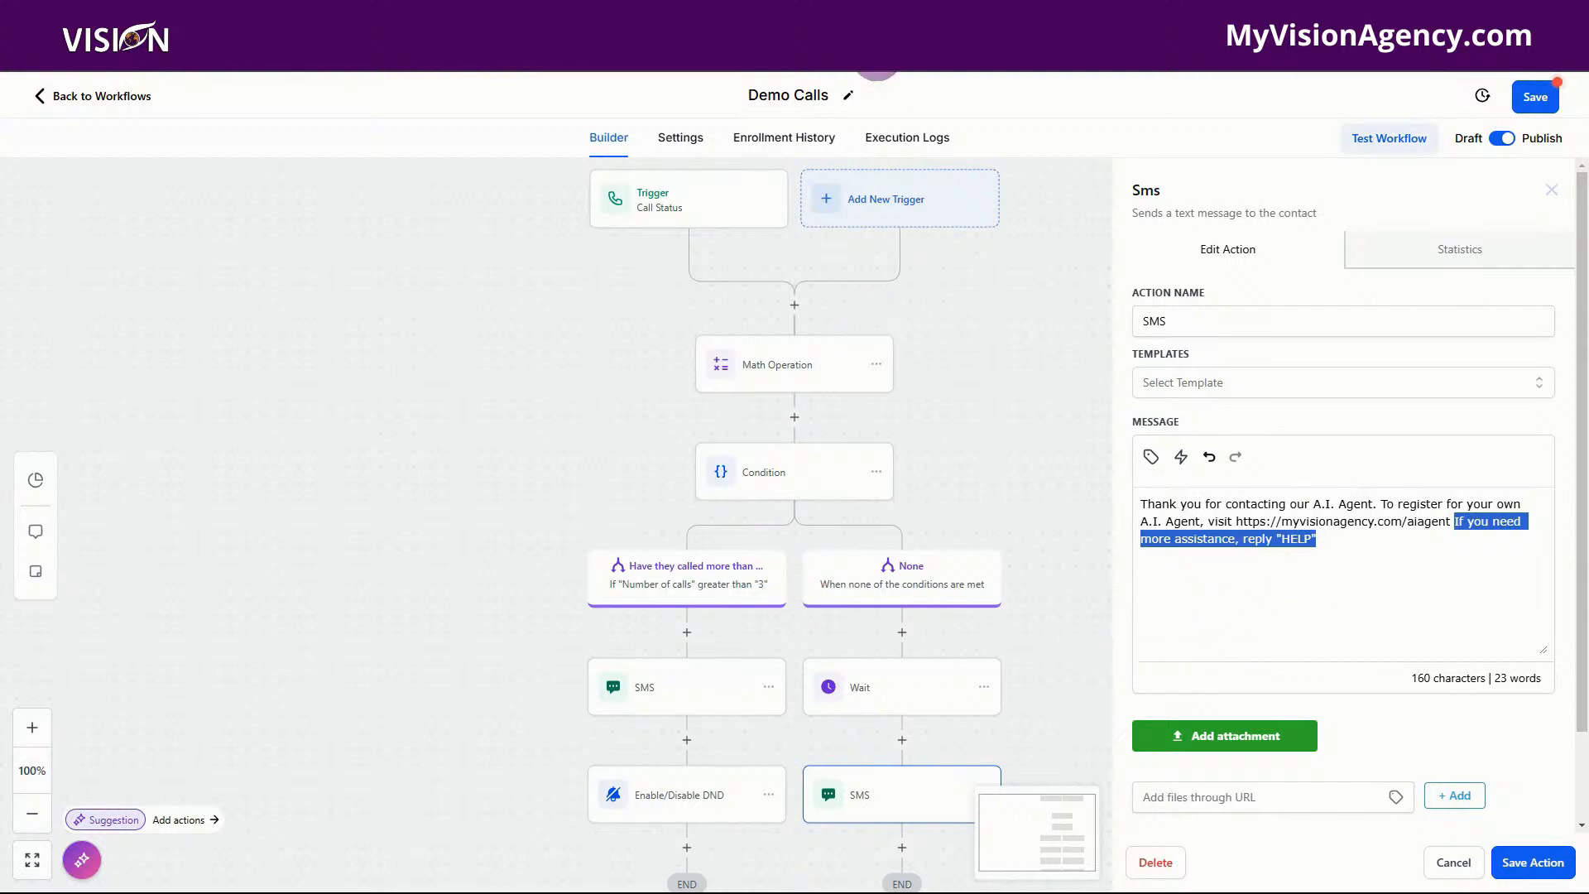
- View the January 15 Open Office Hours event details in the Visionary Resellers community's events calendar, and close them
click(889, 15)
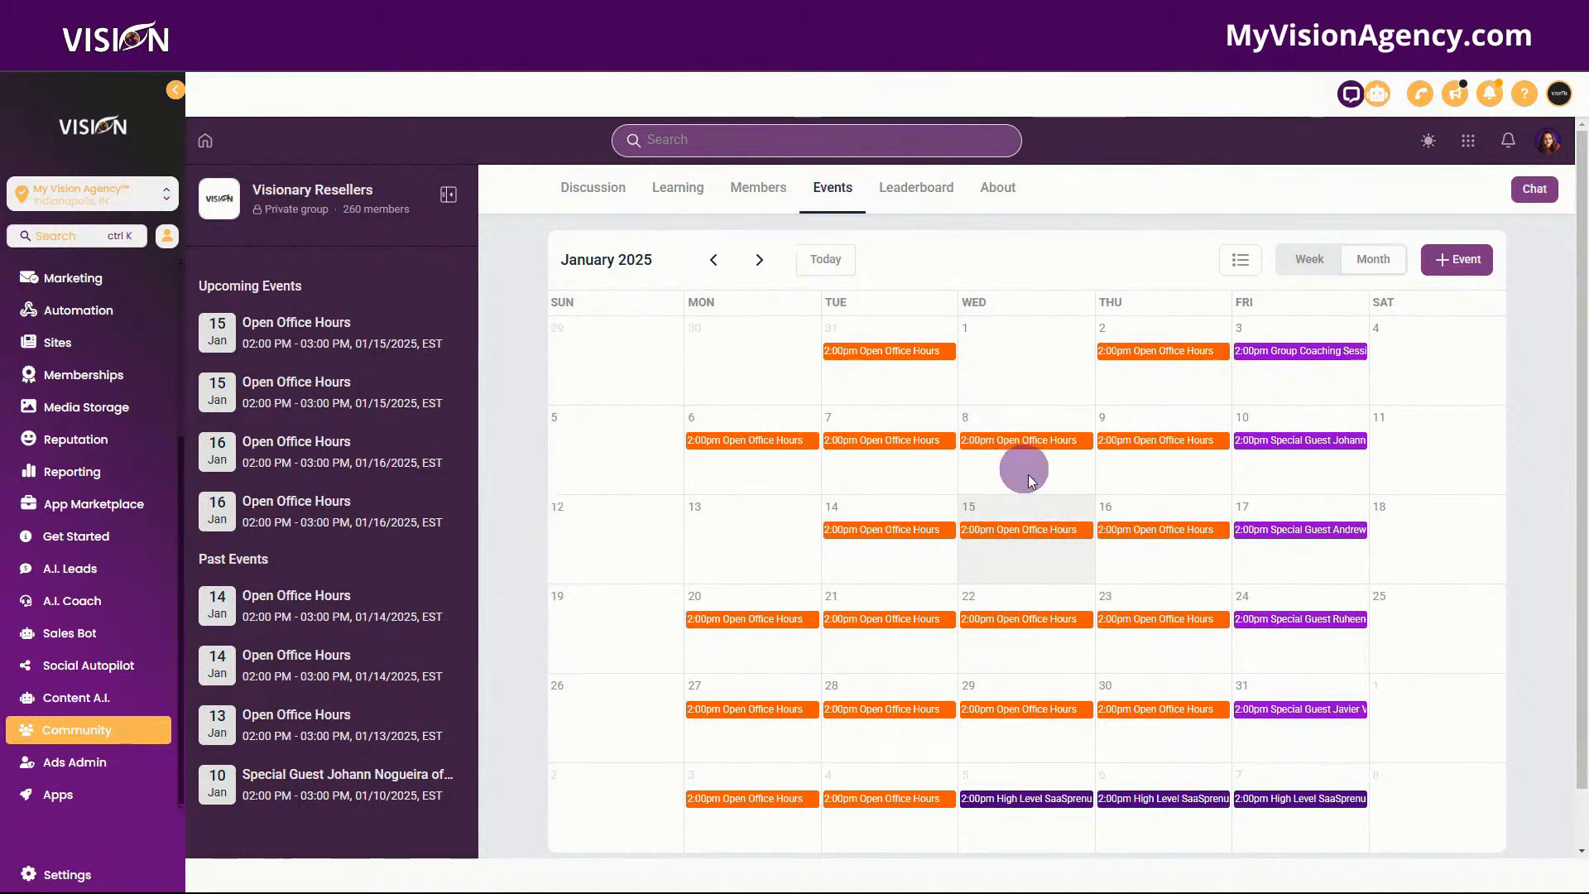
click(1026, 531)
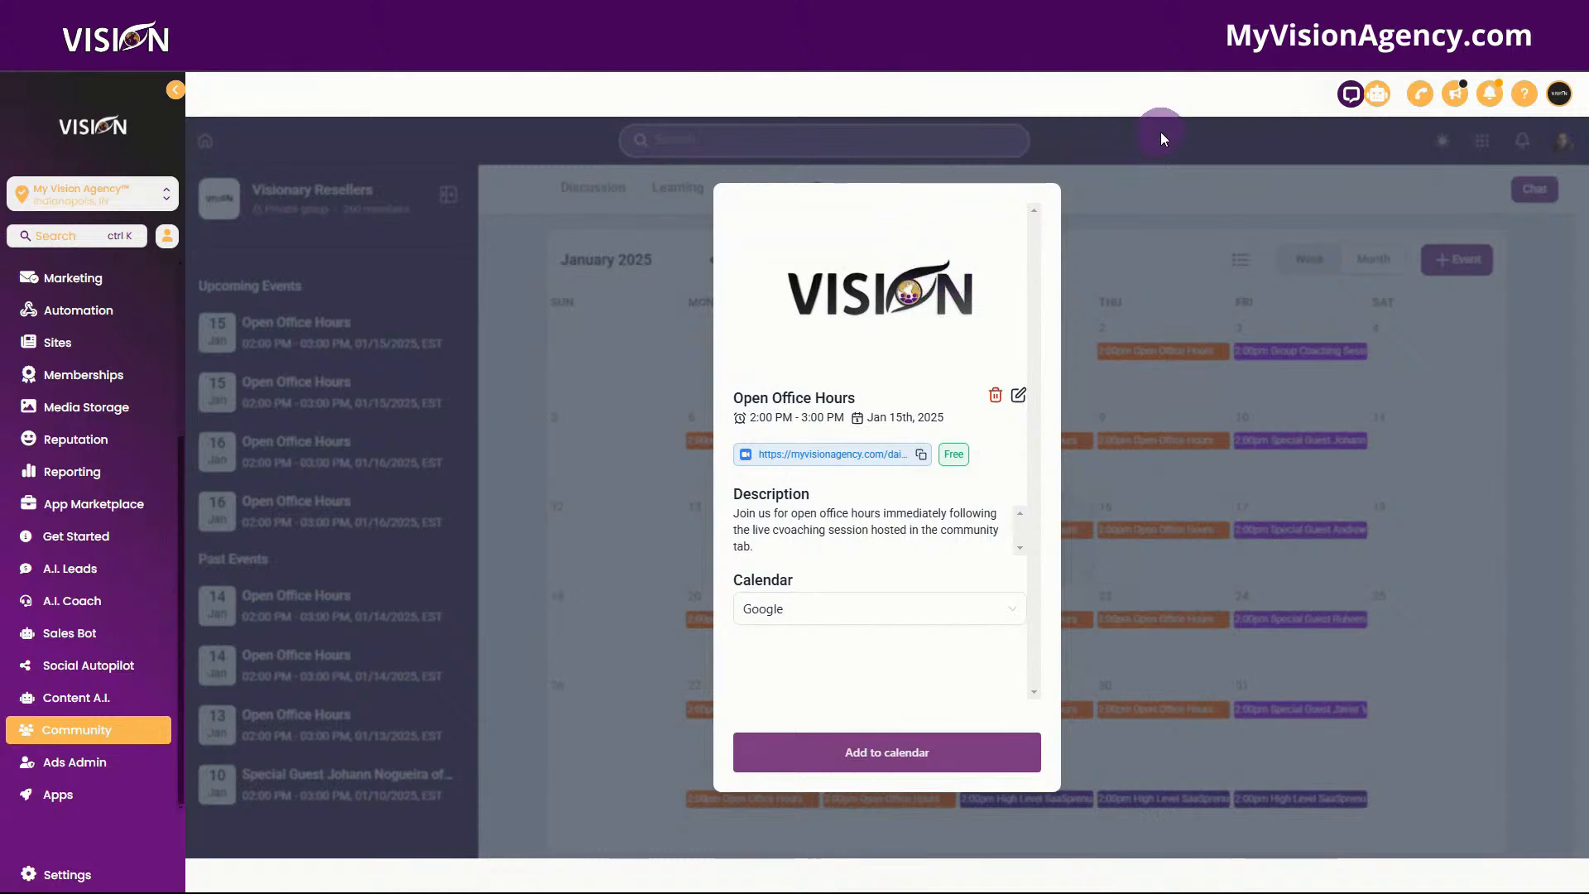
click(1137, 232)
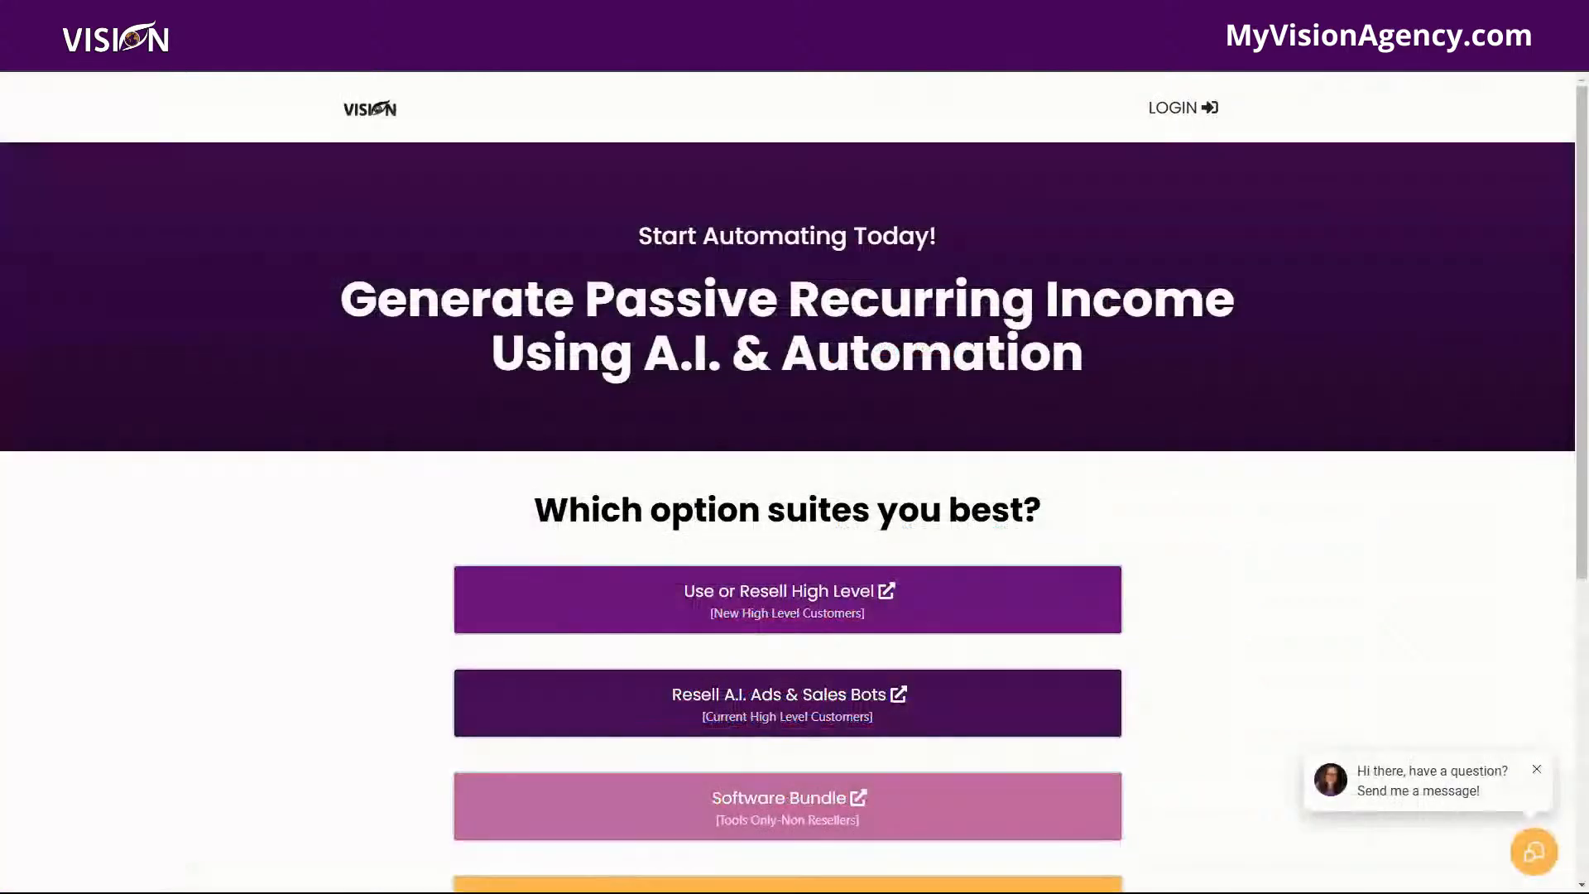
- Look through the website's signup options, from using or reselling High Level to the free community and private consult
scroll(1293, 335, down, 2)
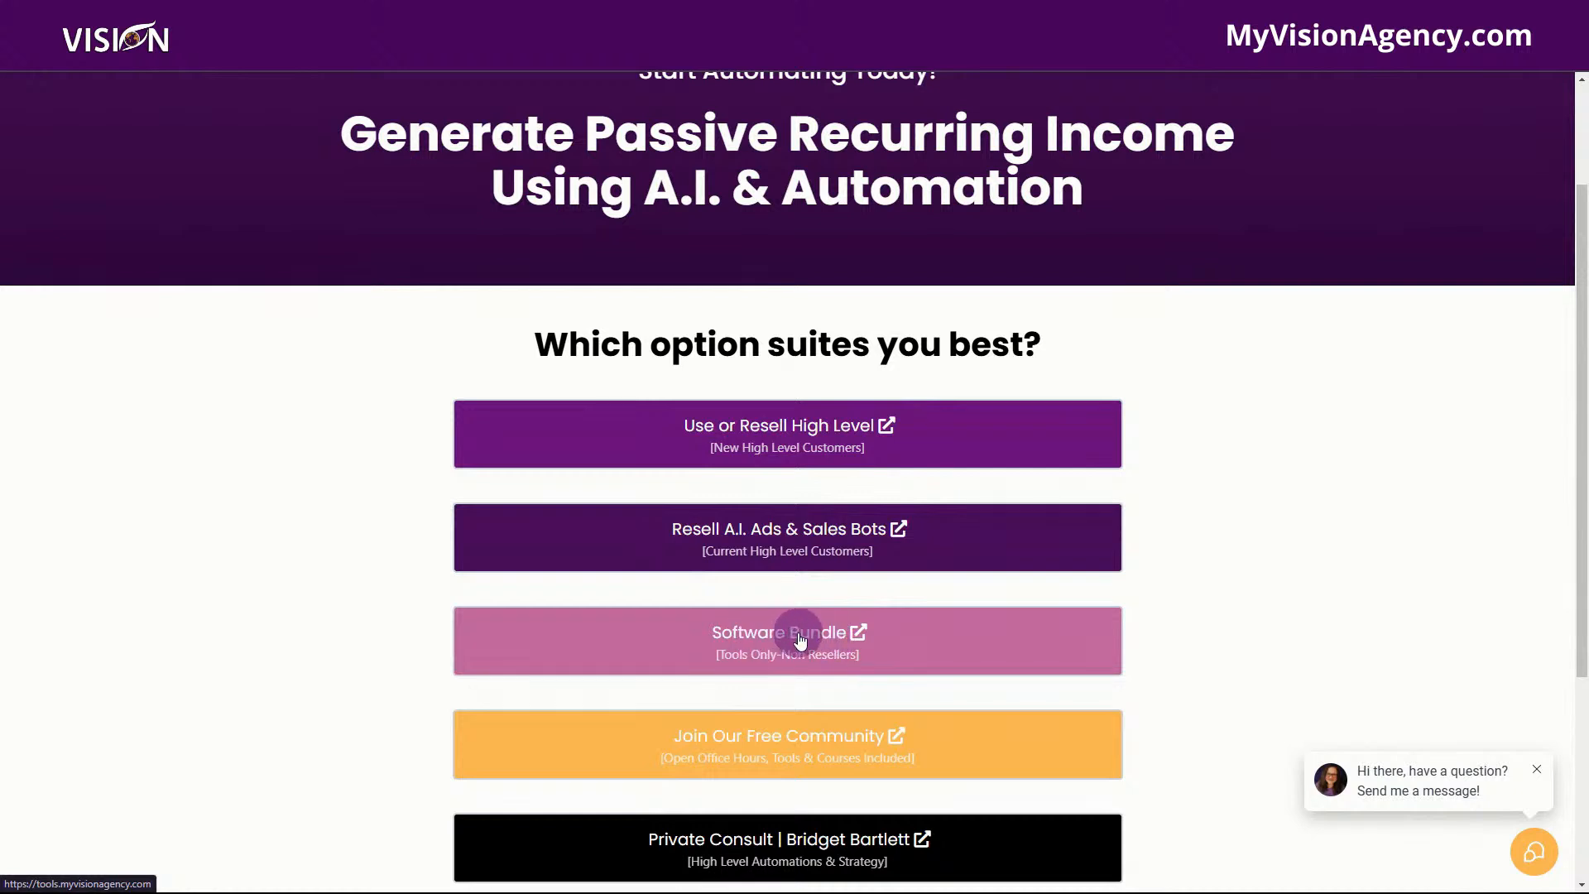
scroll(877, 749, down, 2)
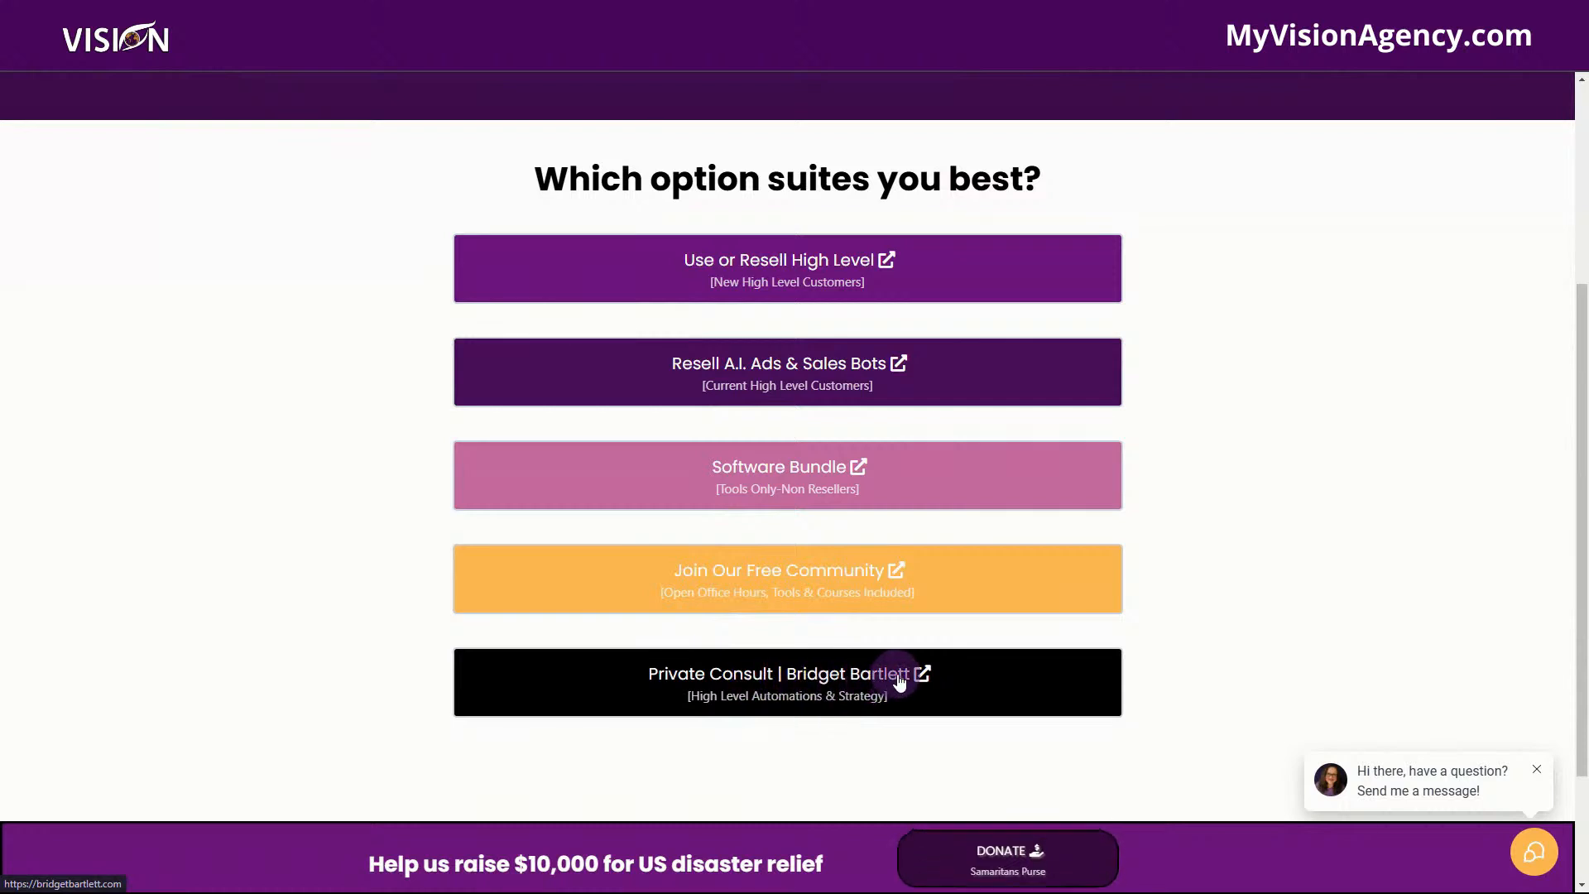
scroll(1074, 529, up, 2)
scroll(1073, 529, up, 1)
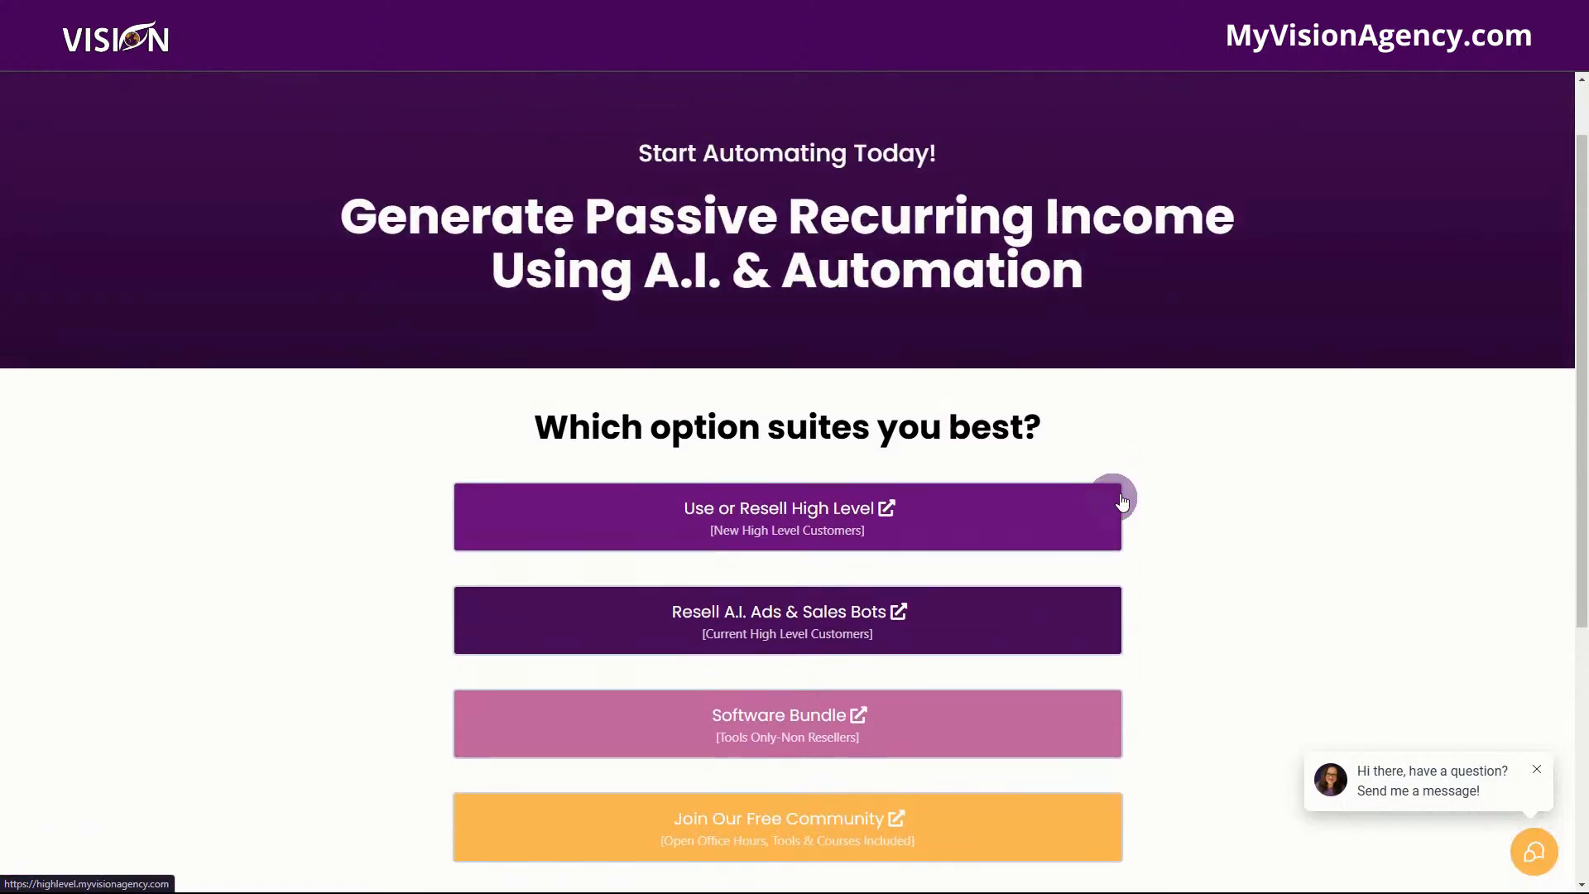